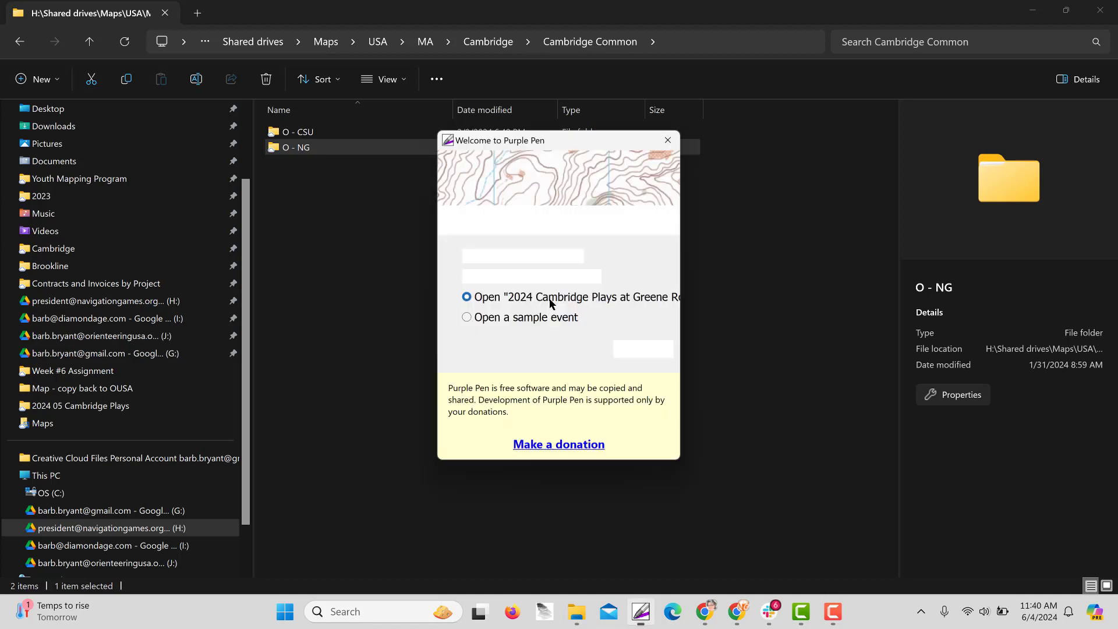
Start a new event and title it "Animal-O Courses".
{"action": "left_click", "coordinate": [513, 264]}
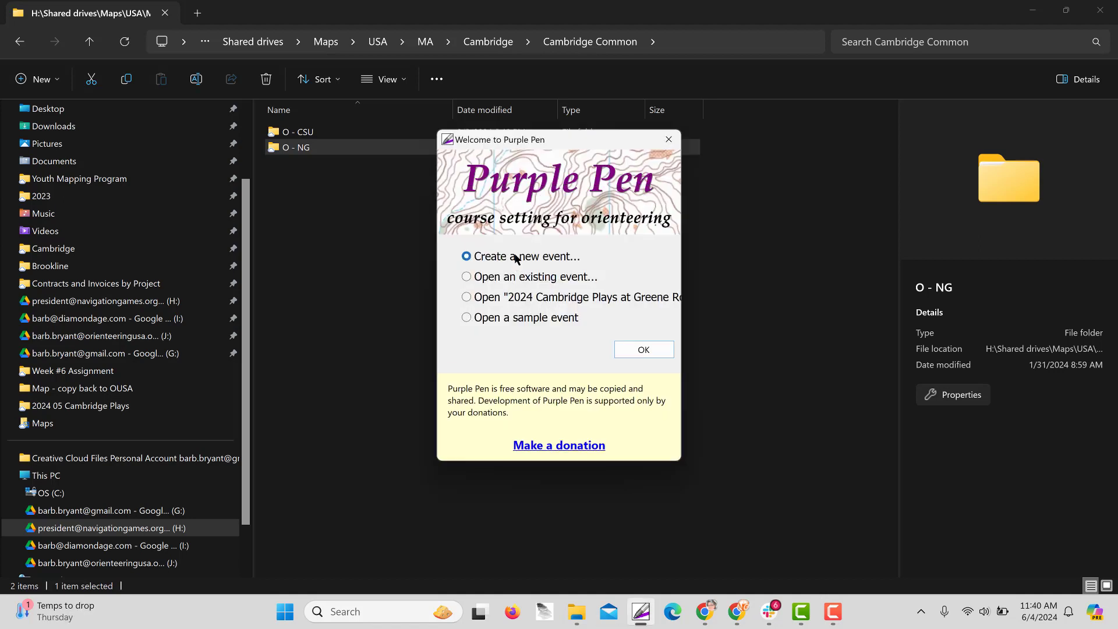
{"action": "left_click", "coordinate": [631, 348]}
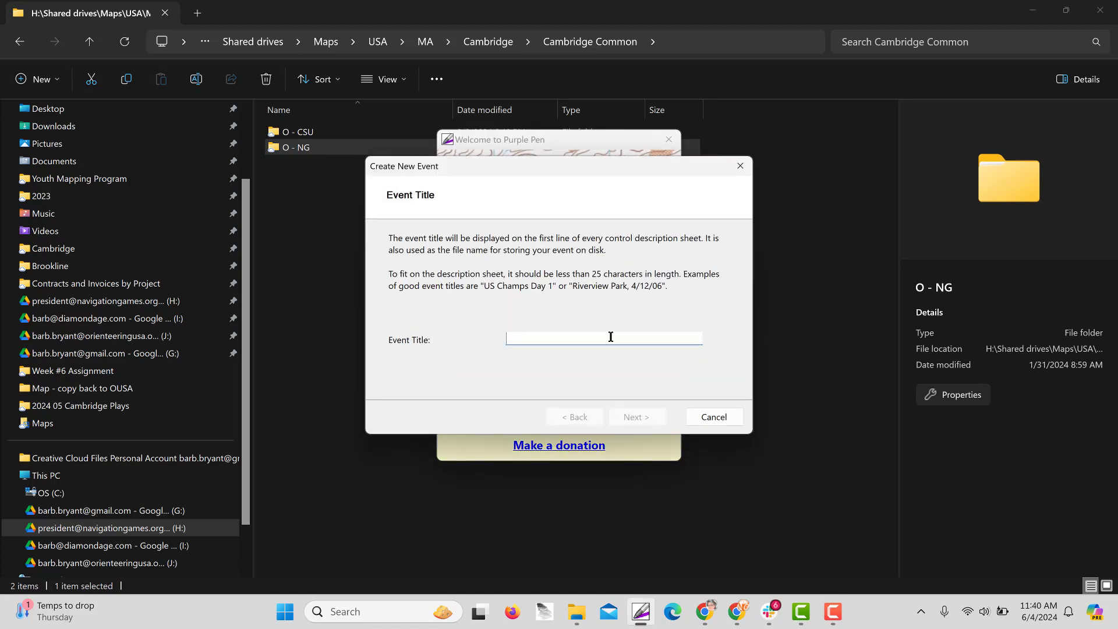
{"action": "type", "text": "Animal-O Courses"}
{"action": "left_click", "coordinate": [656, 417]}
Load CambridgeCommon.ocd as the event's map file from Shared drives > Maps > USA > MA > Cambridge > Cambridge Common > O - NG > Map on the H: drive.
{"action": "left_click", "coordinate": [479, 295]}
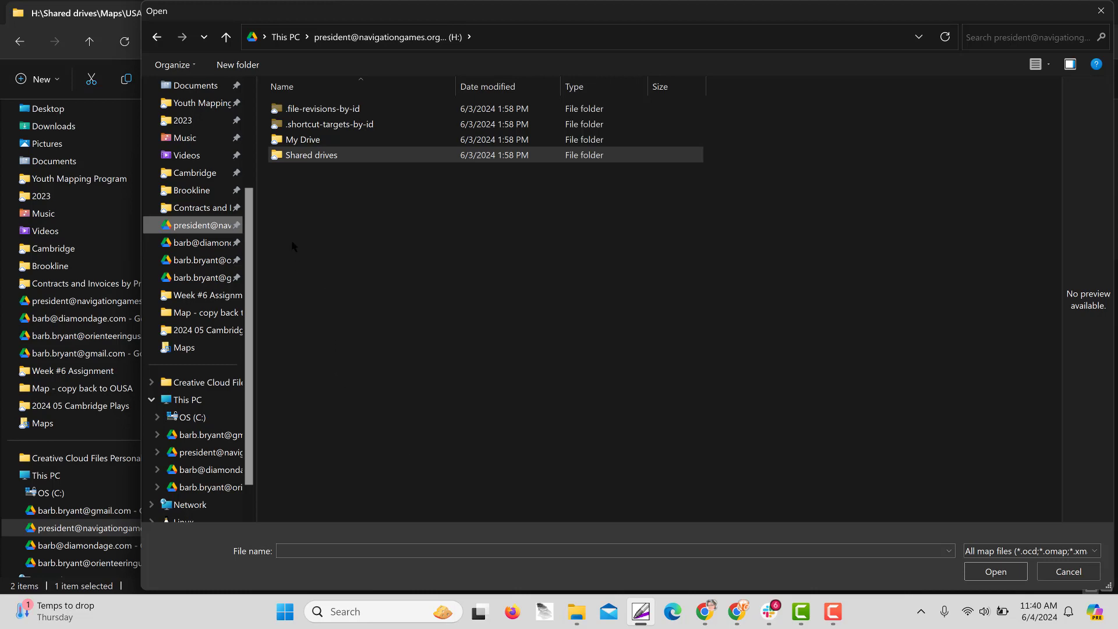
{"action": "double_click", "coordinate": [311, 155]}
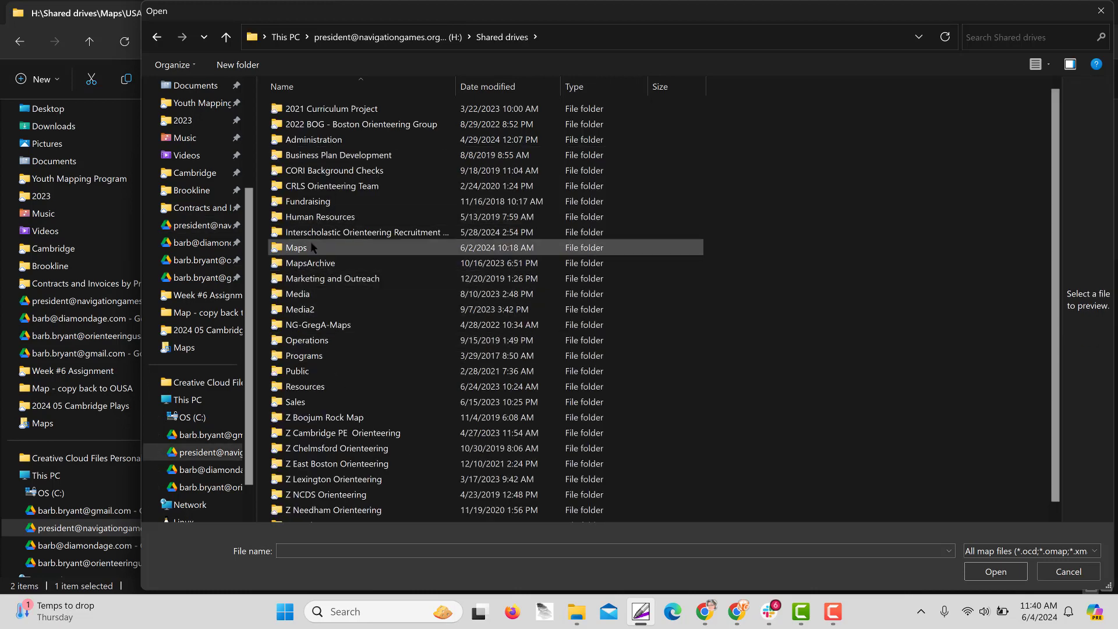
{"action": "double_click", "coordinate": [310, 247]}
{"action": "double_click", "coordinate": [312, 157]}
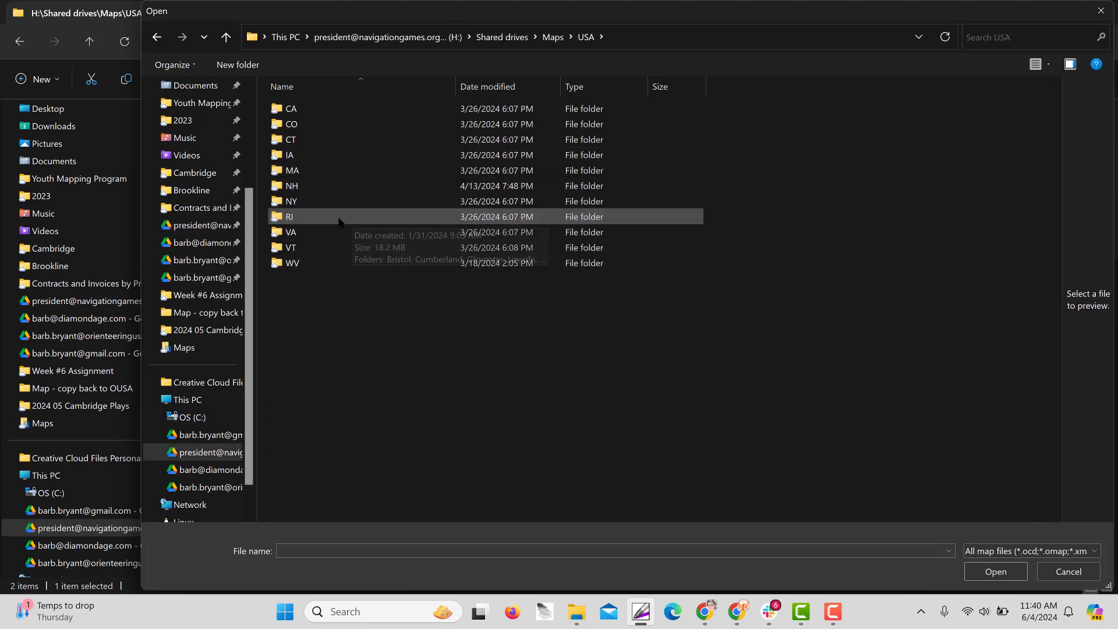
{"action": "double_click", "coordinate": [318, 170]}
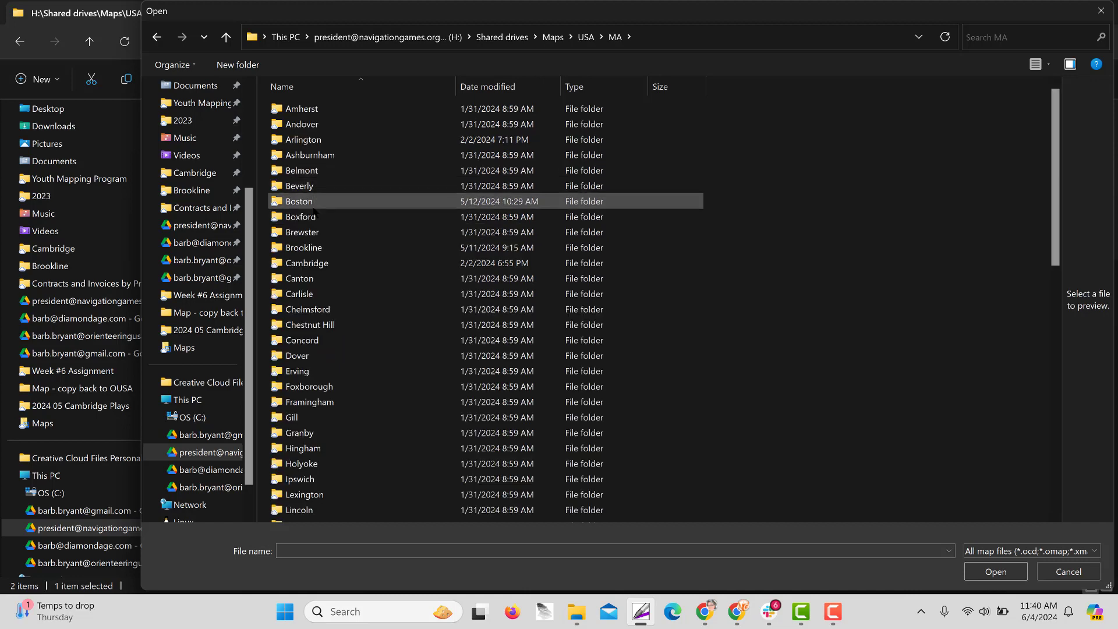
{"action": "double_click", "coordinate": [325, 264]}
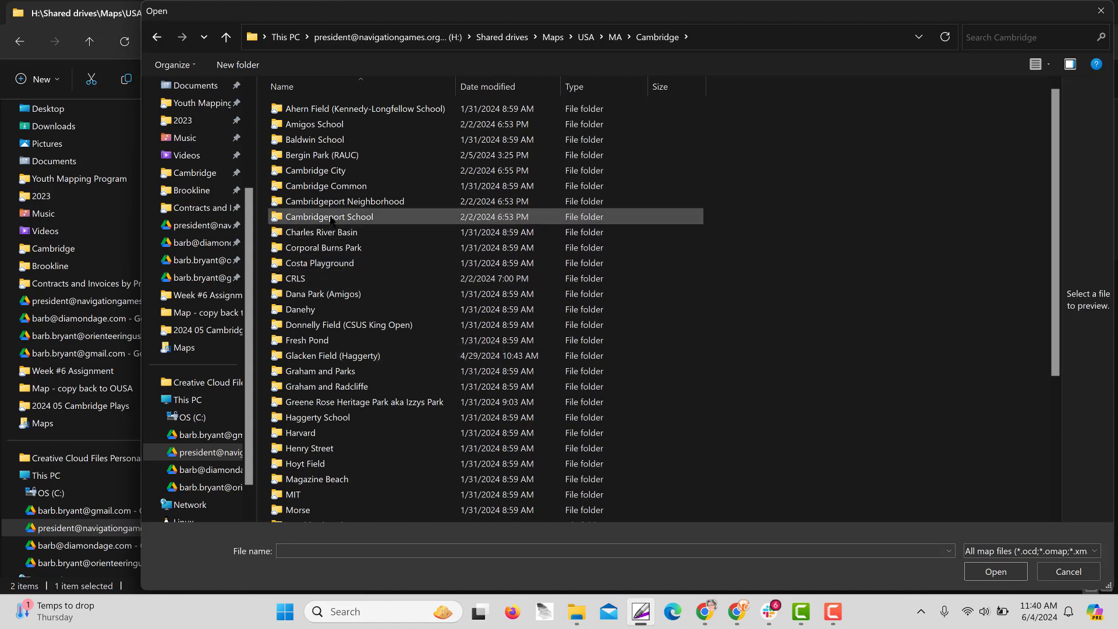
{"action": "double_click", "coordinate": [329, 188]}
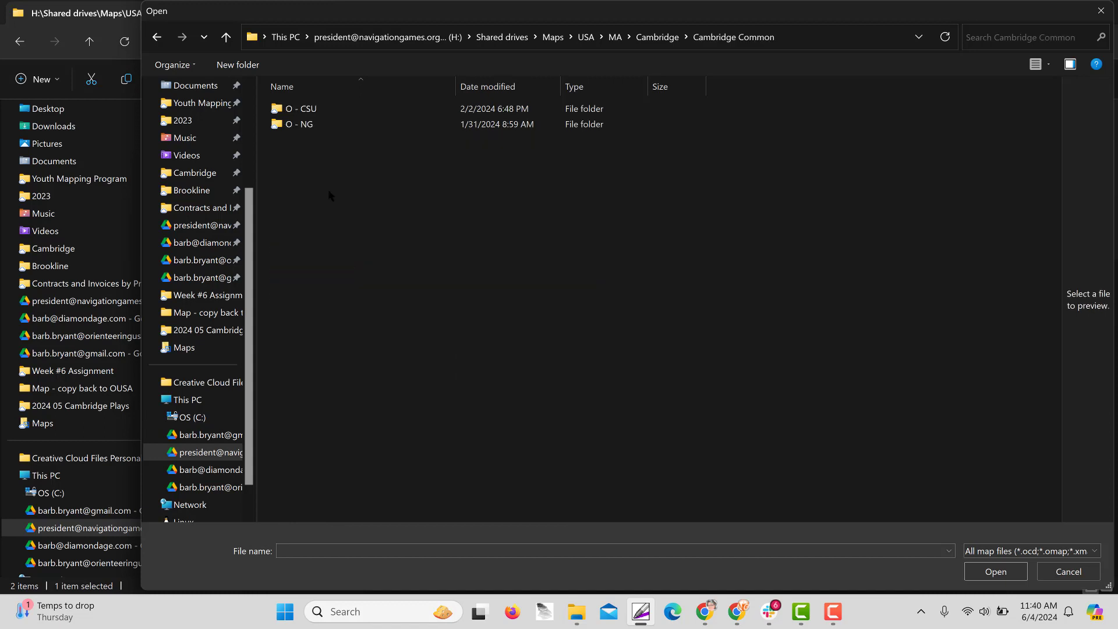
{"action": "double_click", "coordinate": [296, 125]}
{"action": "double_click", "coordinate": [296, 128]}
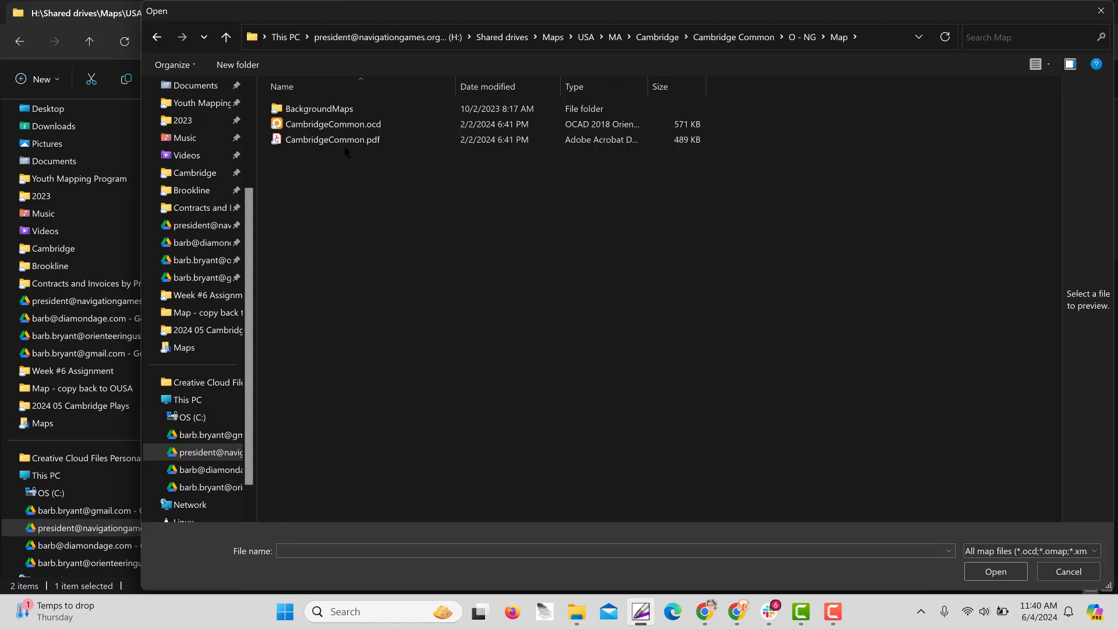
{"action": "left_click", "coordinate": [345, 129]}
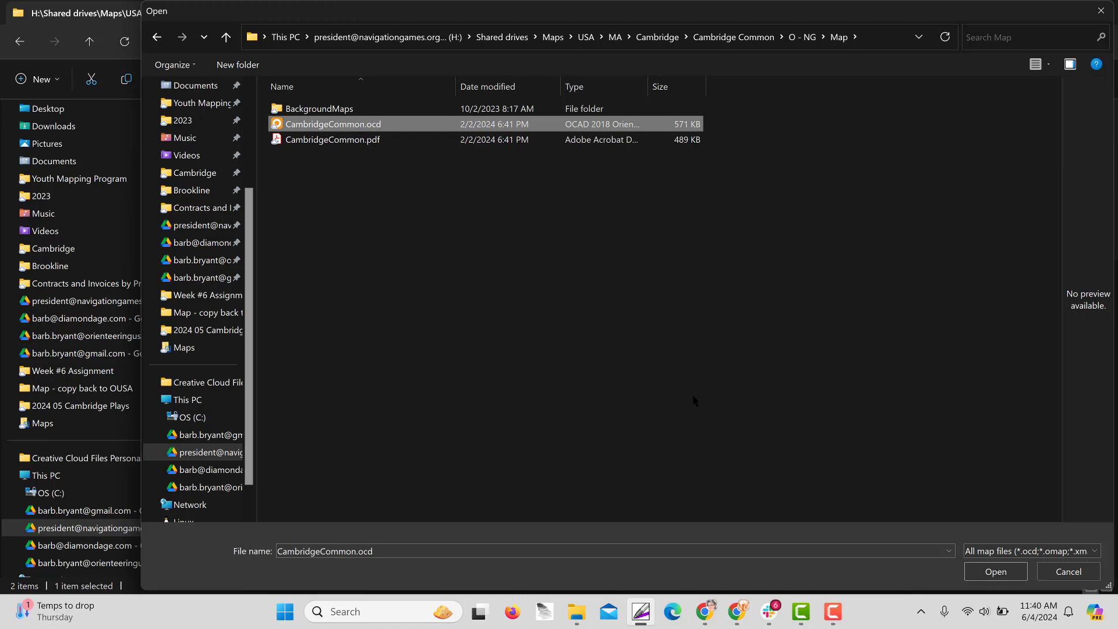
{"action": "left_click", "coordinate": [1001, 573]}
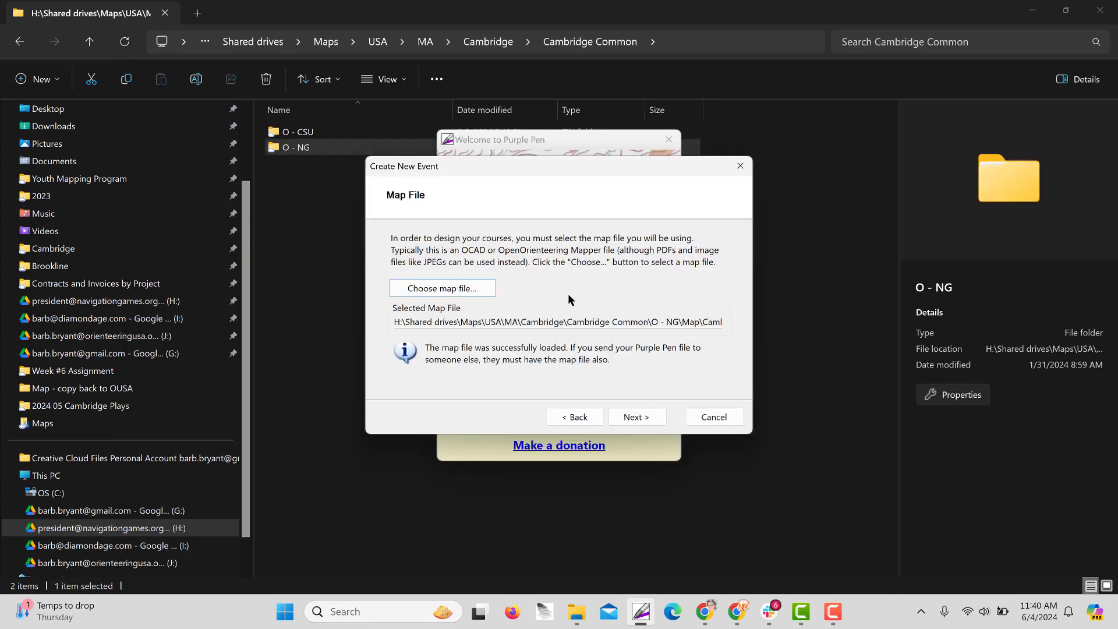
{"action": "left_click", "coordinate": [642, 417]}
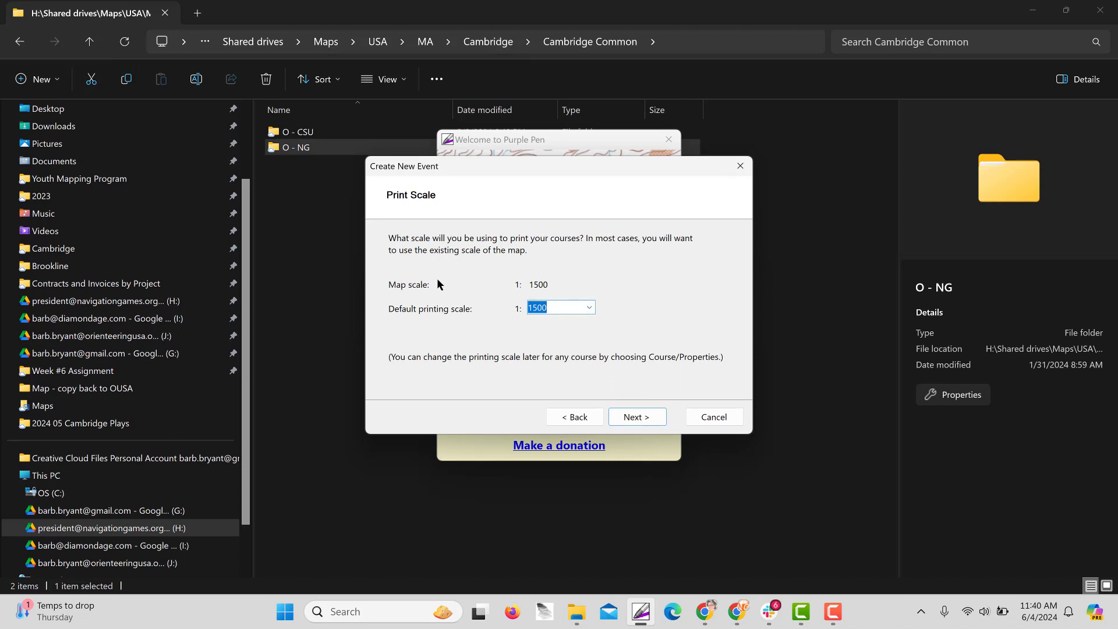
Accept the 1:1500 default printing scale and set the Letter paper orientation to Portrait.
{"action": "left_click", "coordinate": [624, 417]}
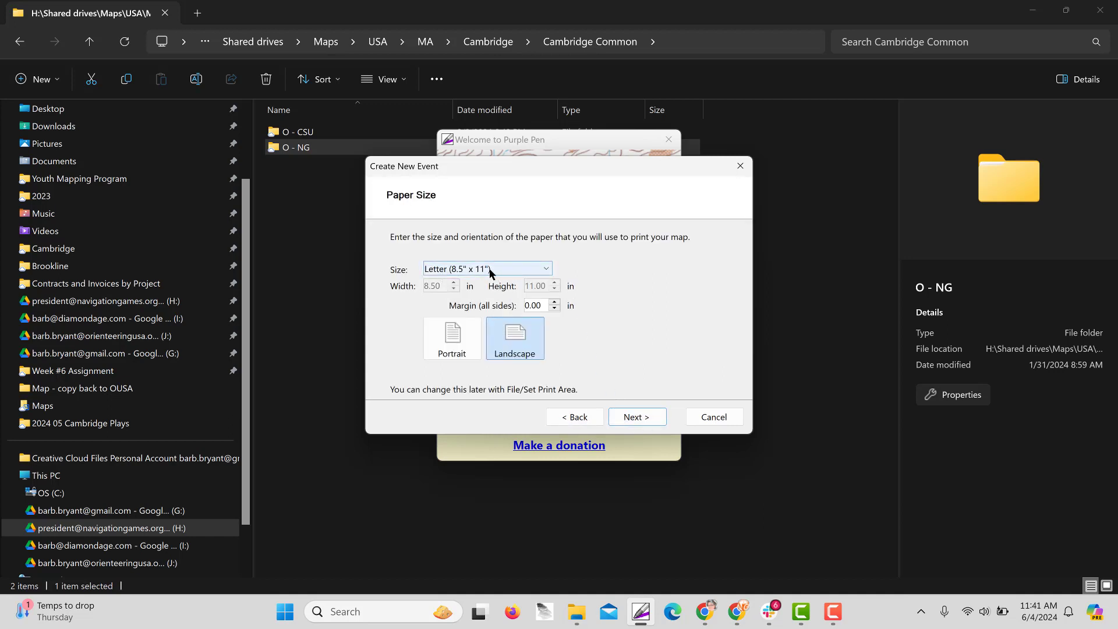
{"action": "left_click", "coordinate": [432, 337]}
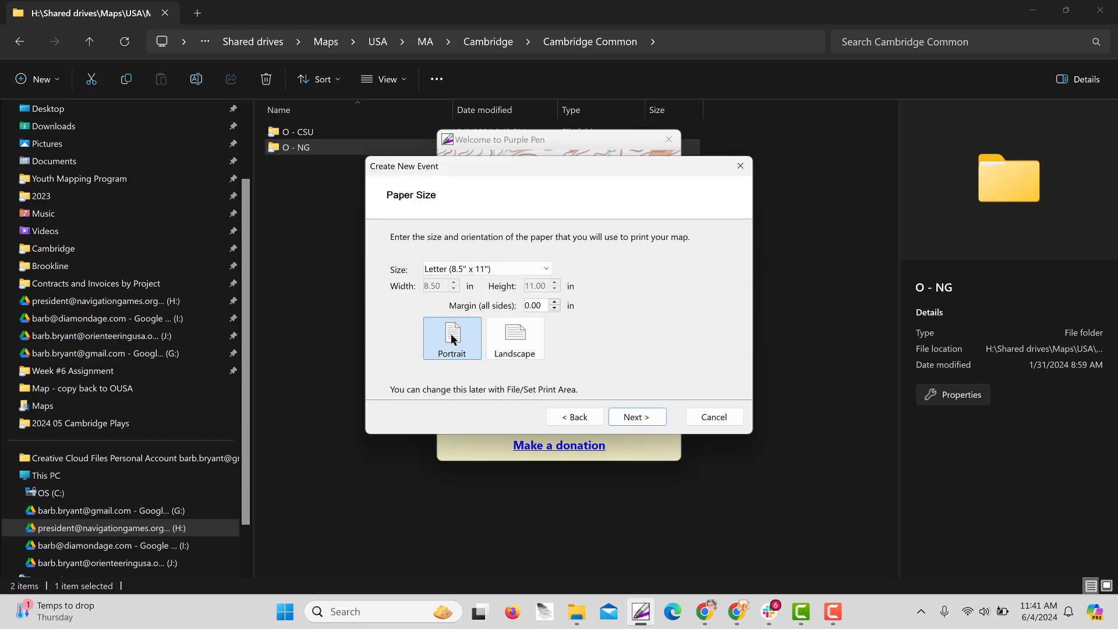
{"action": "left_click", "coordinate": [638, 424]}
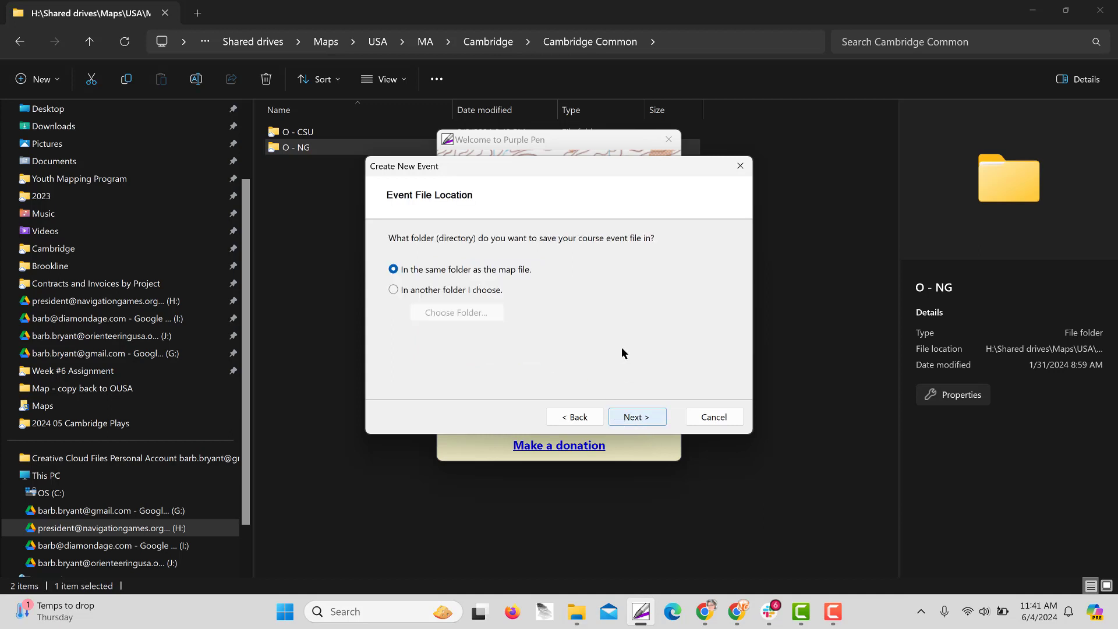
Choose to save the event file in another folder and expand the H: drive's Shared drives > Maps > USA folders.
{"action": "left_click", "coordinate": [466, 290]}
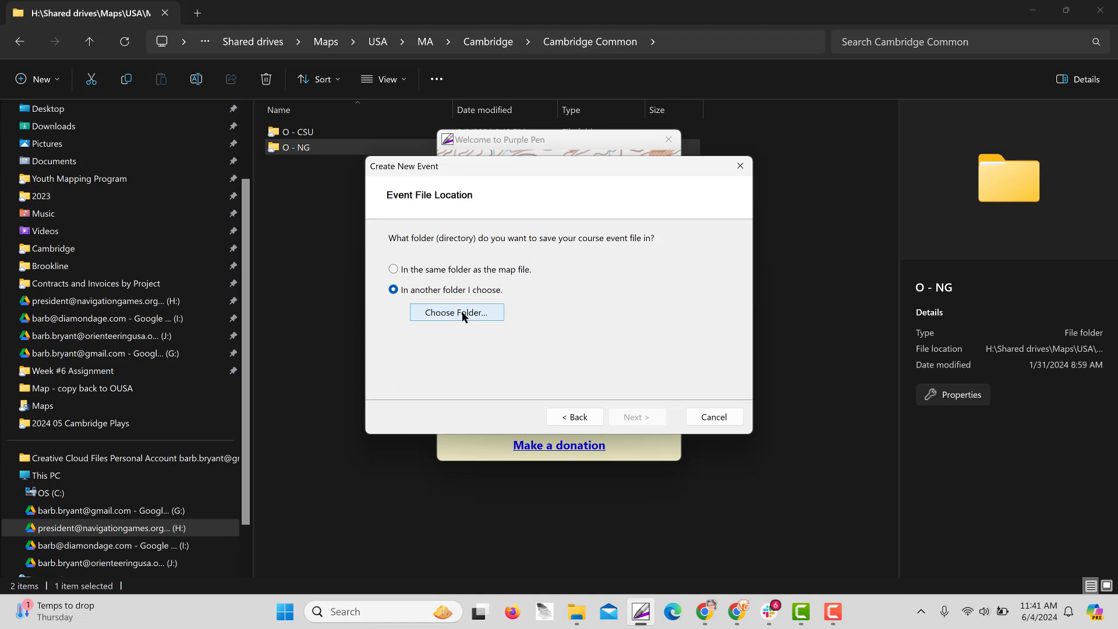
{"action": "left_click", "coordinate": [463, 314]}
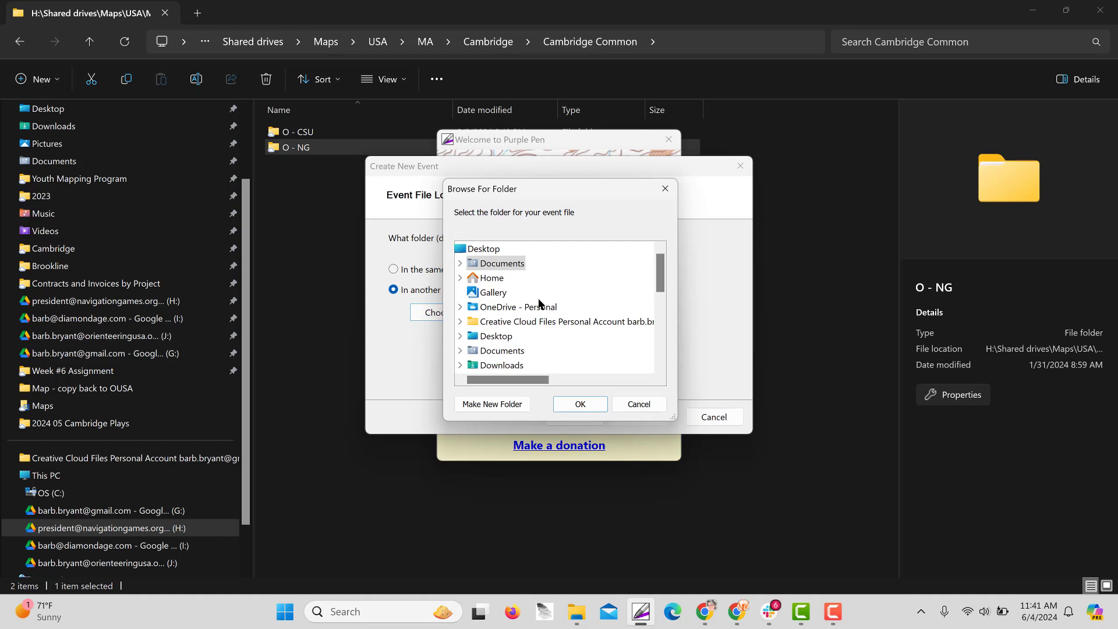
{"action": "scroll", "coordinate": [539, 304], "scroll_direction": "down", "scroll_amount": 3}
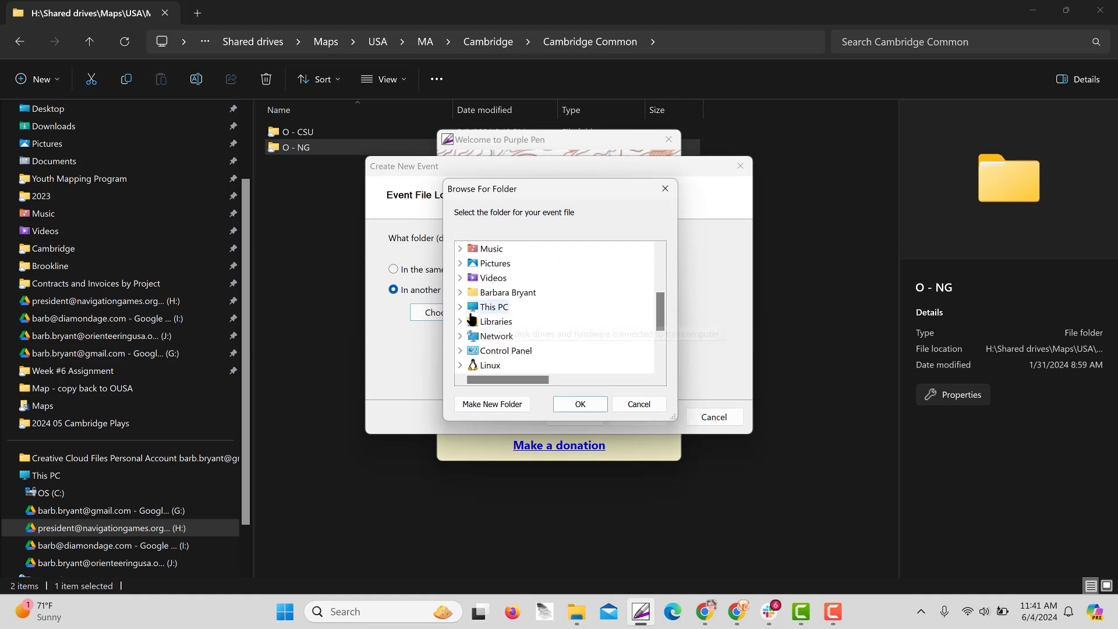
{"action": "left_click", "coordinate": [460, 307]}
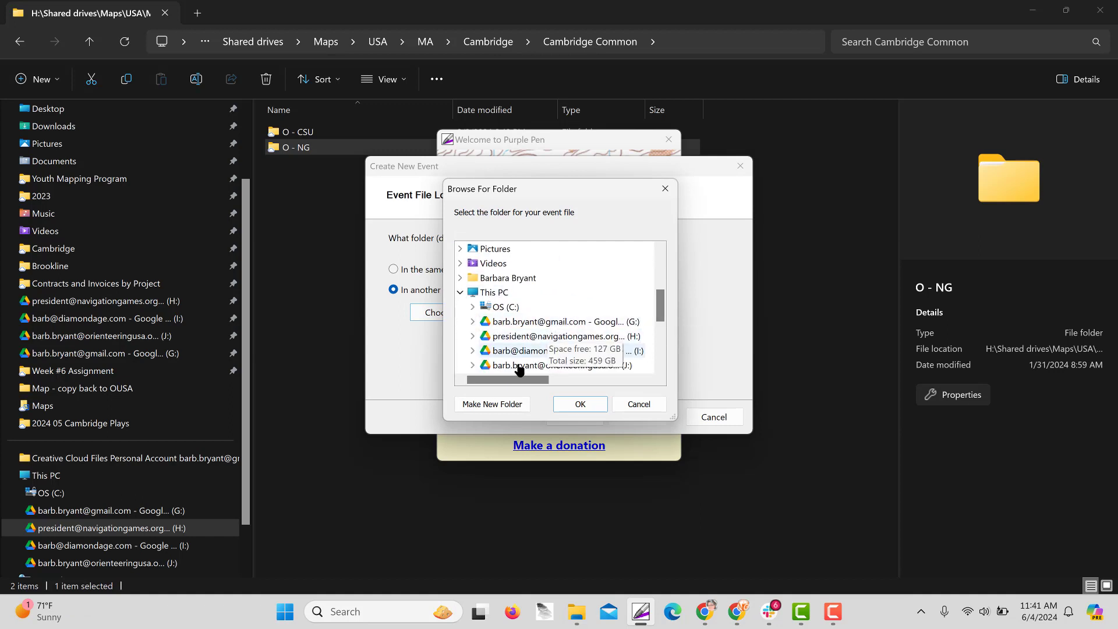
{"action": "left_click", "coordinate": [473, 336]}
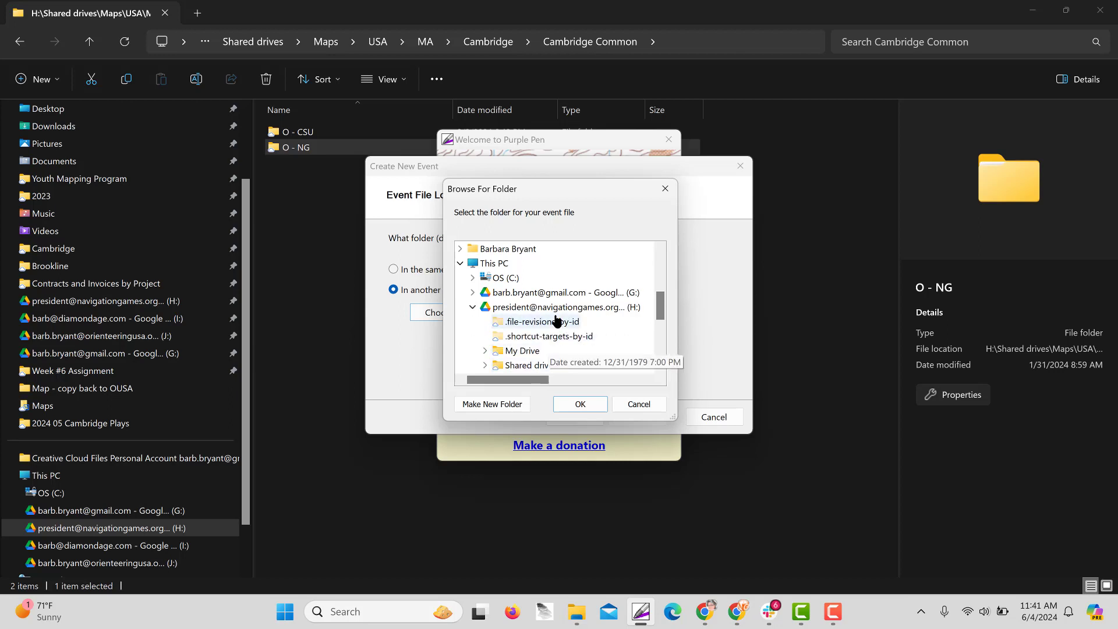
{"action": "scroll", "coordinate": [558, 321], "scroll_direction": "down", "scroll_amount": 3}
{"action": "left_click", "coordinate": [485, 322]}
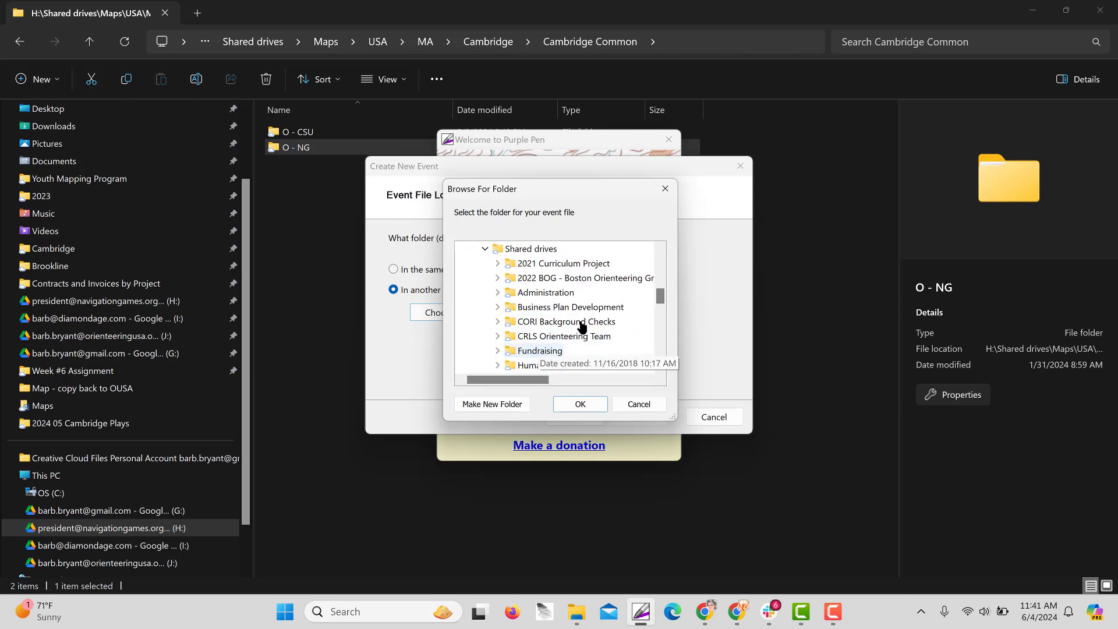
{"action": "scroll", "coordinate": [581, 324], "scroll_direction": "down", "scroll_amount": 3}
{"action": "left_click", "coordinate": [498, 350]}
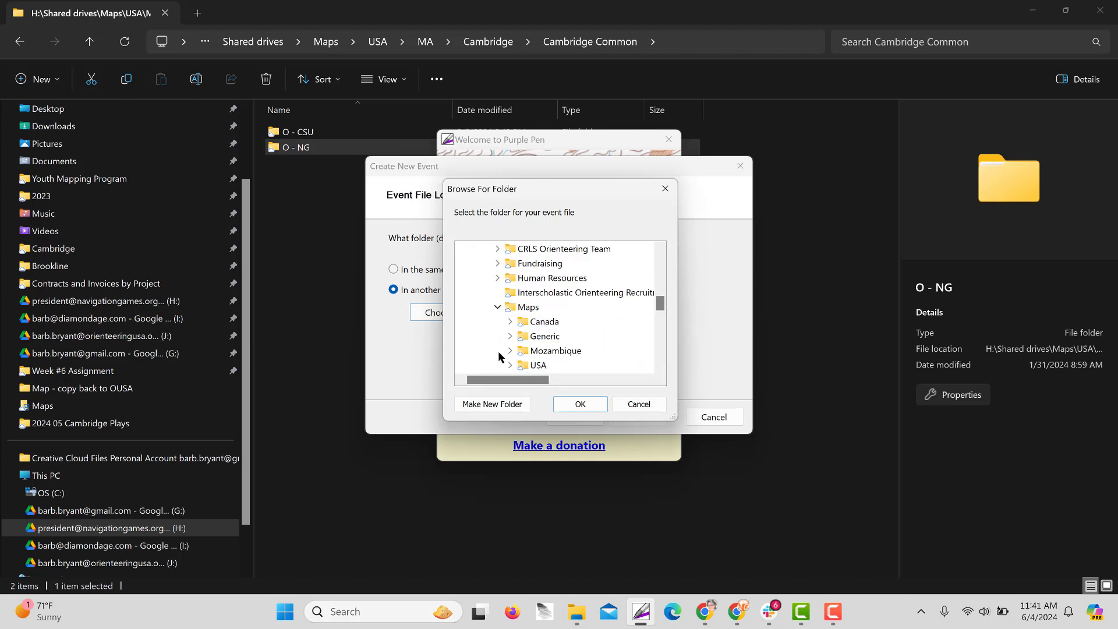
{"action": "scroll", "coordinate": [506, 343], "scroll_direction": "down", "scroll_amount": 3}
{"action": "left_click", "coordinate": [510, 321]}
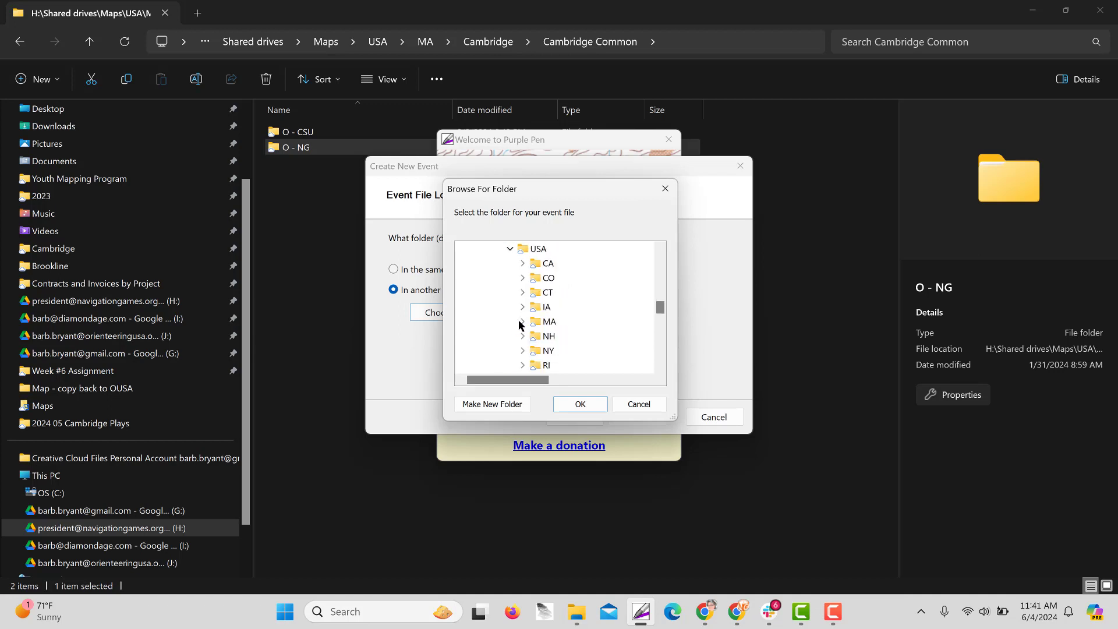
Select the Courses folder inside MA > Cambridge > Cambridge Common > O - NG.
{"action": "left_click", "coordinate": [523, 321]}
{"action": "scroll", "coordinate": [528, 324], "scroll_direction": "down", "scroll_amount": 2}
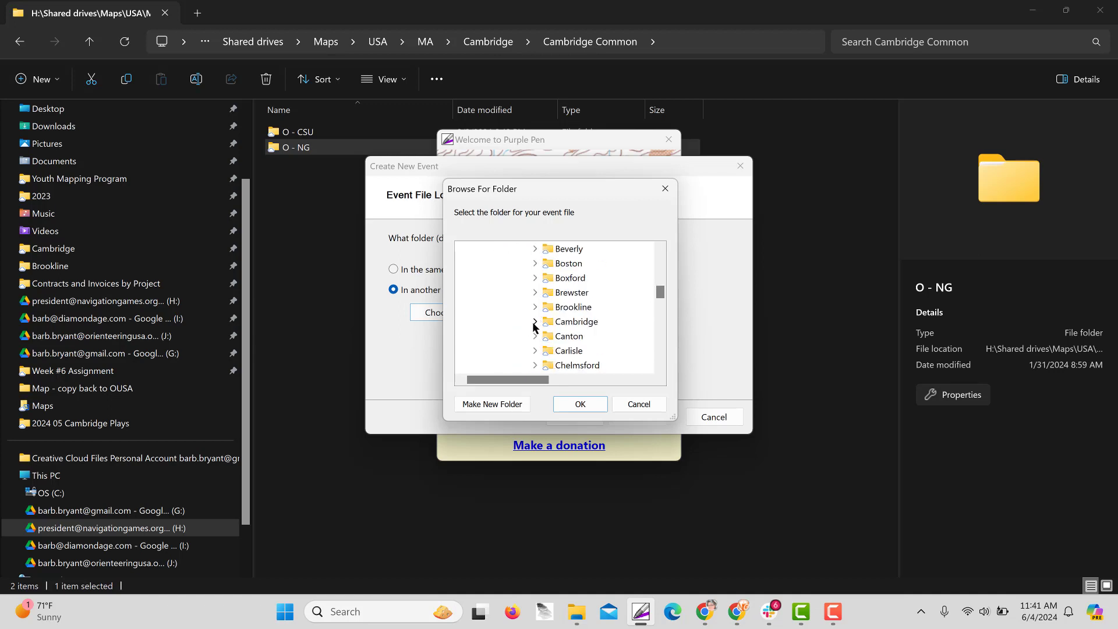
{"action": "left_click", "coordinate": [536, 321]}
{"action": "scroll", "coordinate": [535, 324], "scroll_direction": "down", "scroll_amount": 2}
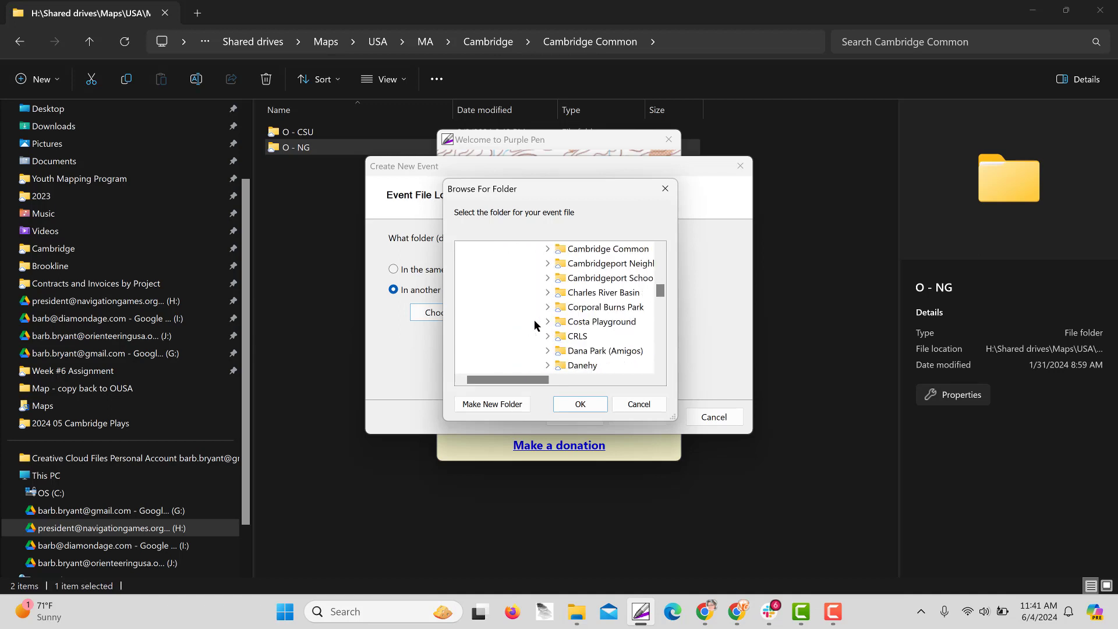
{"action": "left_click", "coordinate": [547, 249]}
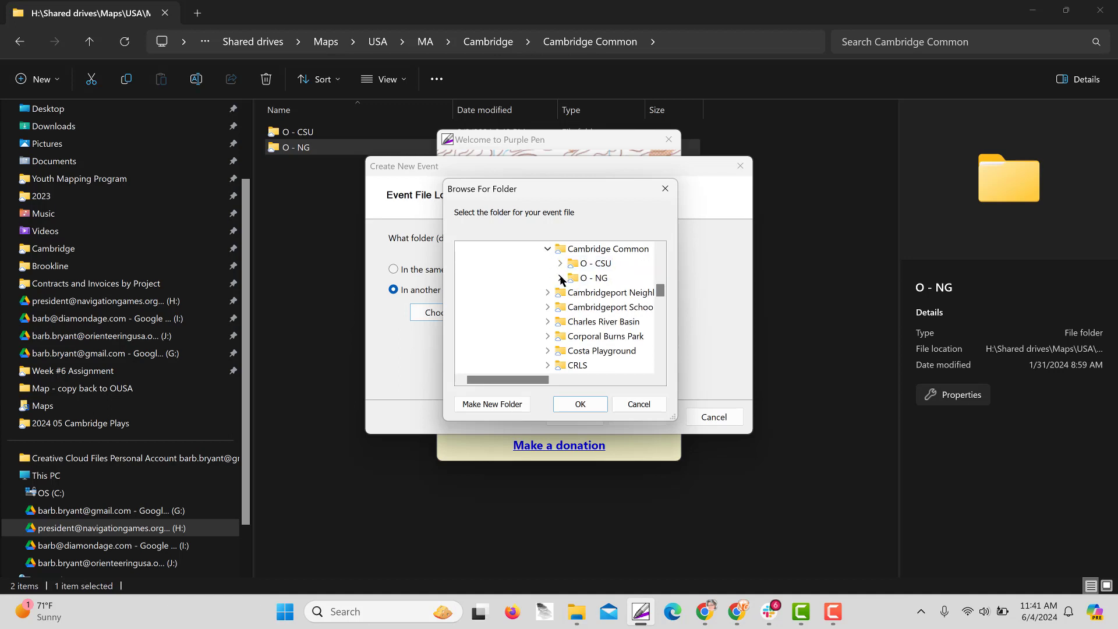
{"action": "left_click", "coordinate": [561, 278]}
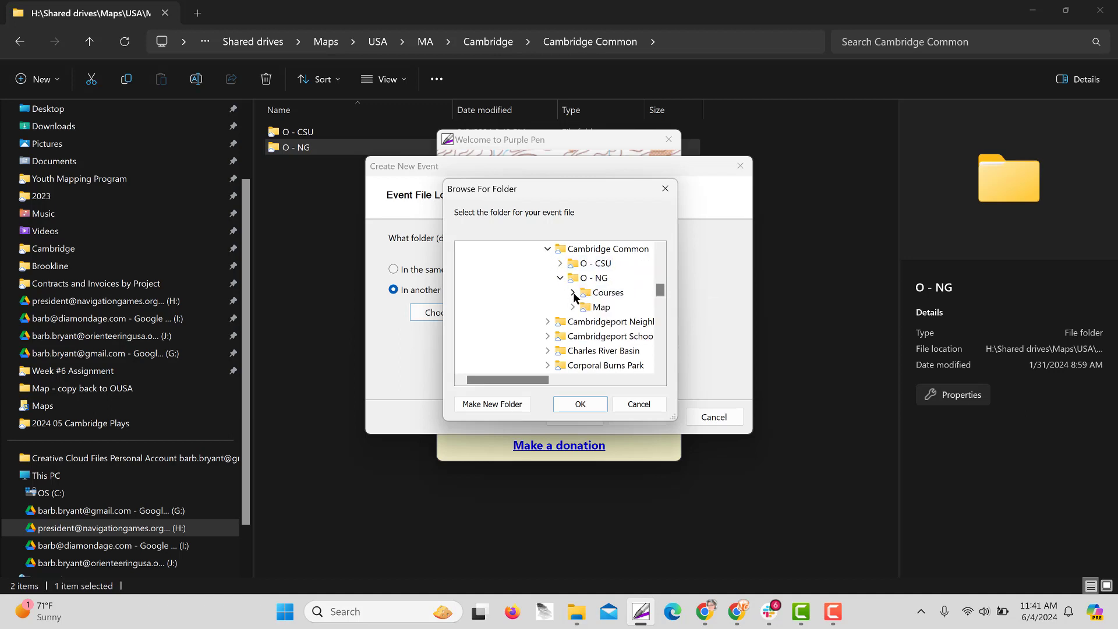
{"action": "left_click", "coordinate": [588, 294]}
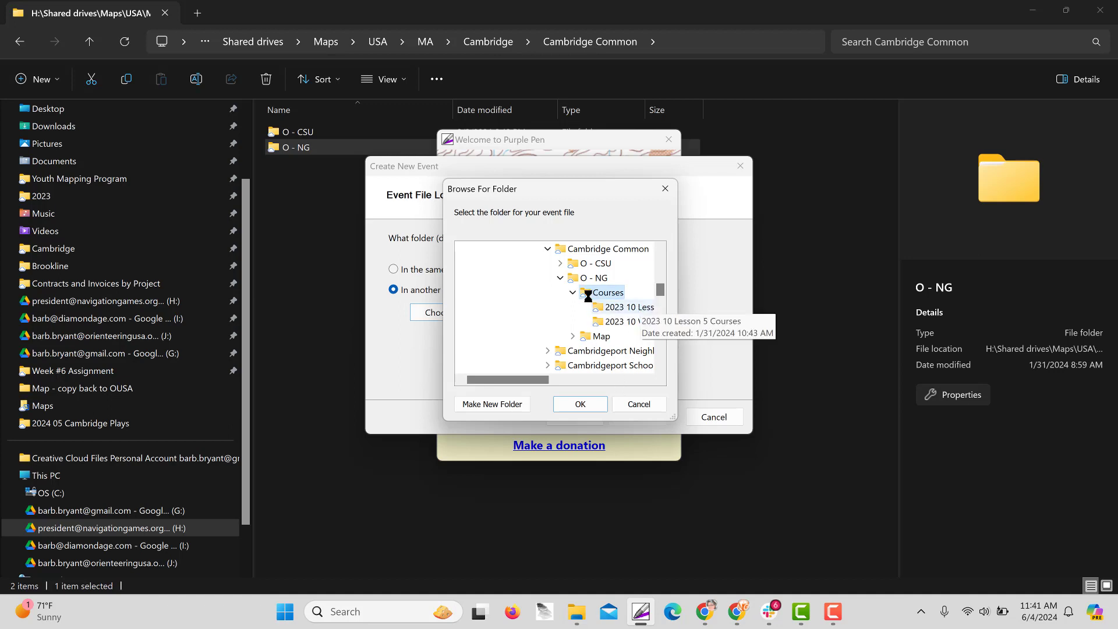
Create a folder named "2024 Animal-O" inside Courses and use it as the event file location.
{"action": "left_click", "coordinate": [481, 407]}
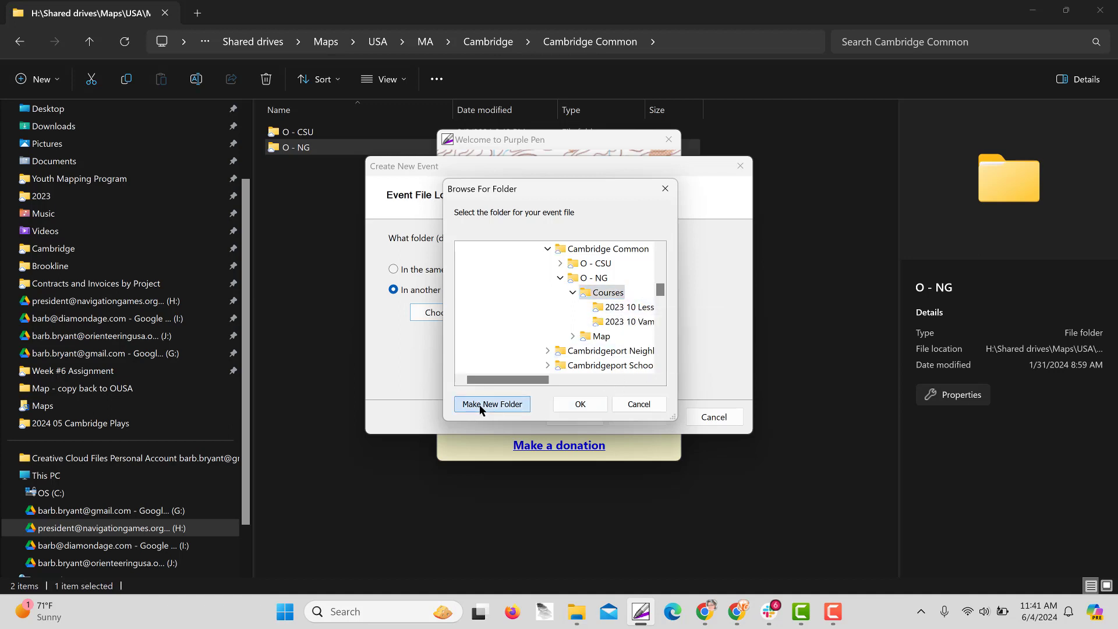
{"action": "type", "text": "2024"}
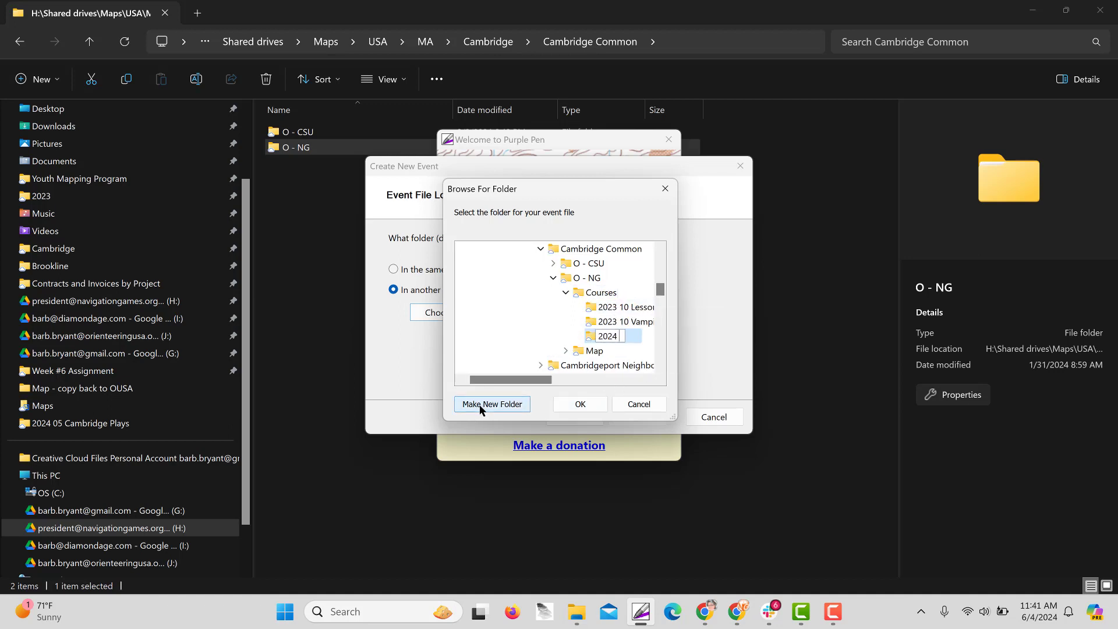
{"action": "type", "text": " 0"}
{"action": "key", "text": "BackSpace"}
{"action": "type", "text": "Animal-O"}
{"action": "key", "text": "Return"}
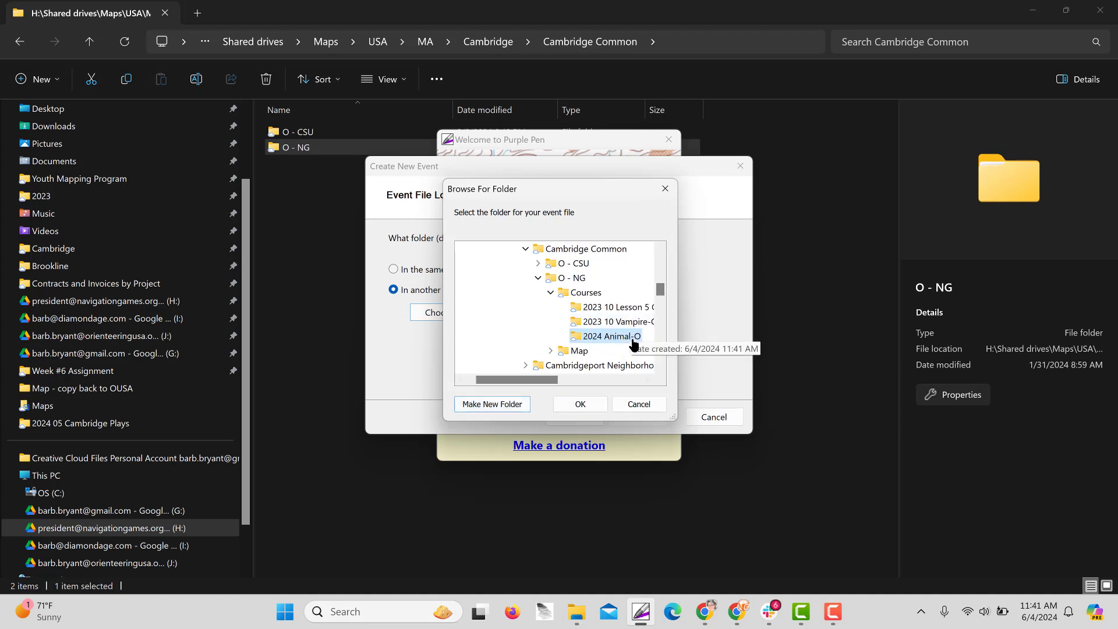
{"action": "left_click", "coordinate": [581, 403]}
{"action": "left_click", "coordinate": [643, 417]}
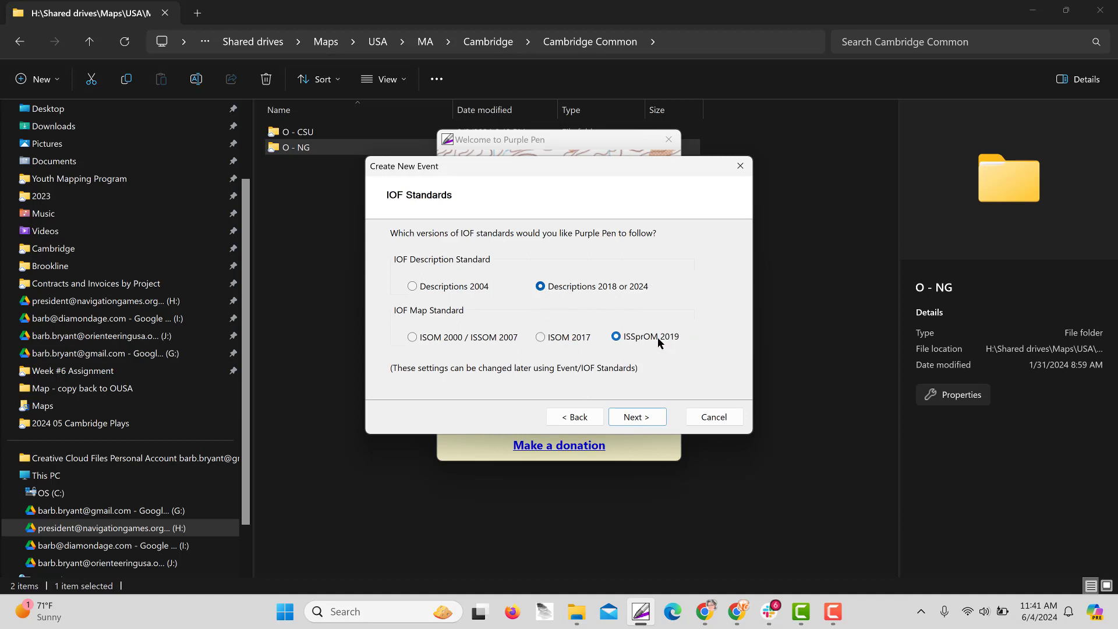
Finish creating the event with the preset IOF standards and starting control code 31, and maximize the event window.
{"action": "left_click", "coordinate": [643, 419]}
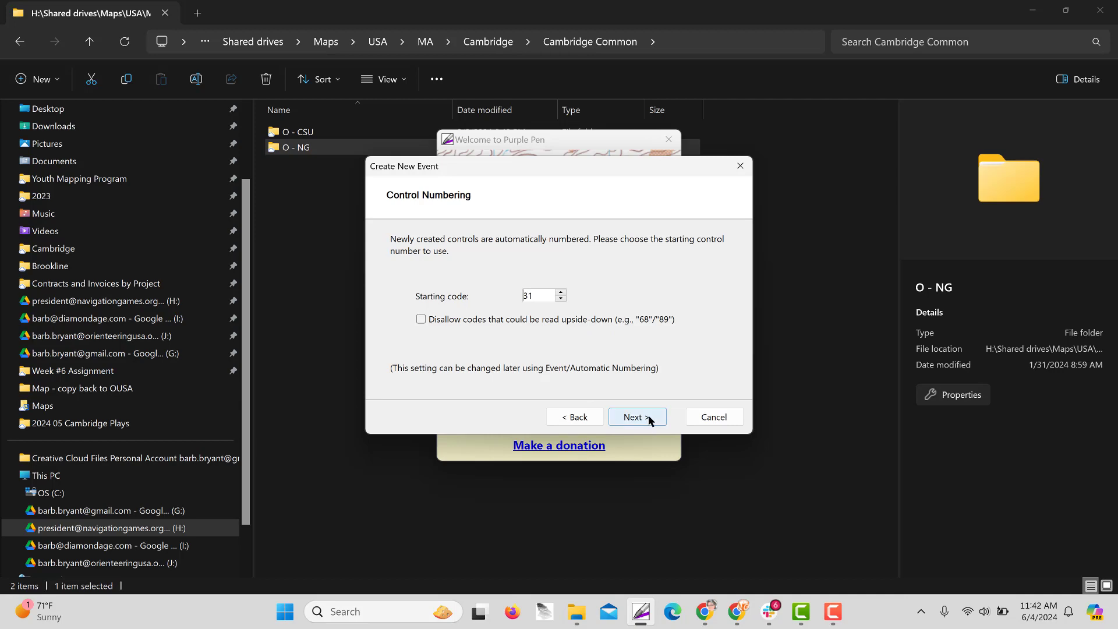
{"action": "left_click", "coordinate": [649, 416]}
{"action": "left_click", "coordinate": [649, 416]}
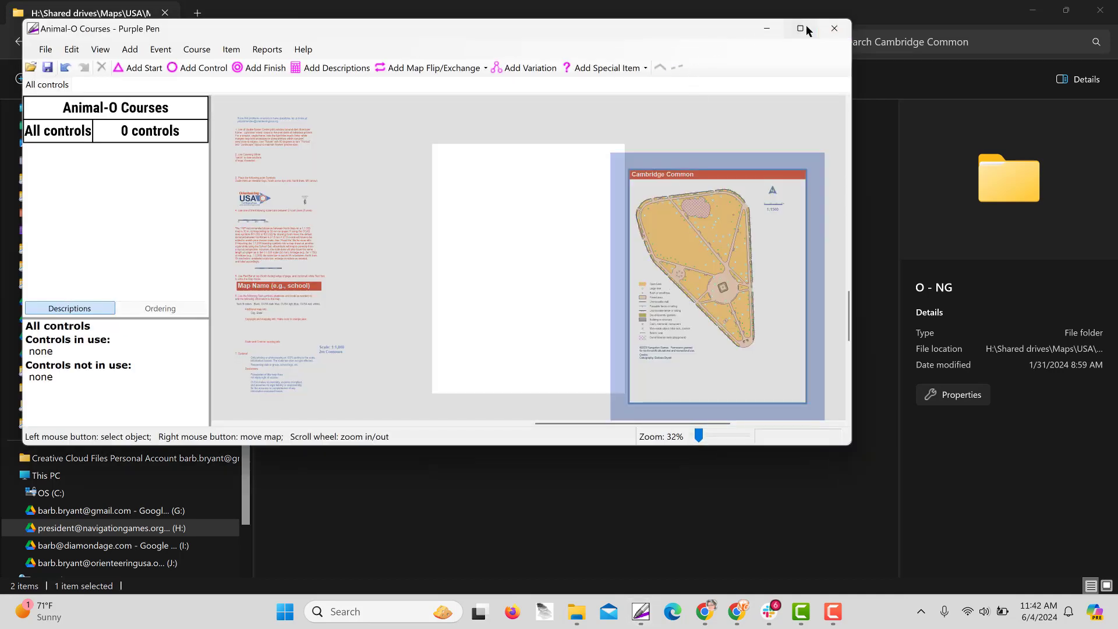
{"action": "left_click", "coordinate": [800, 28]}
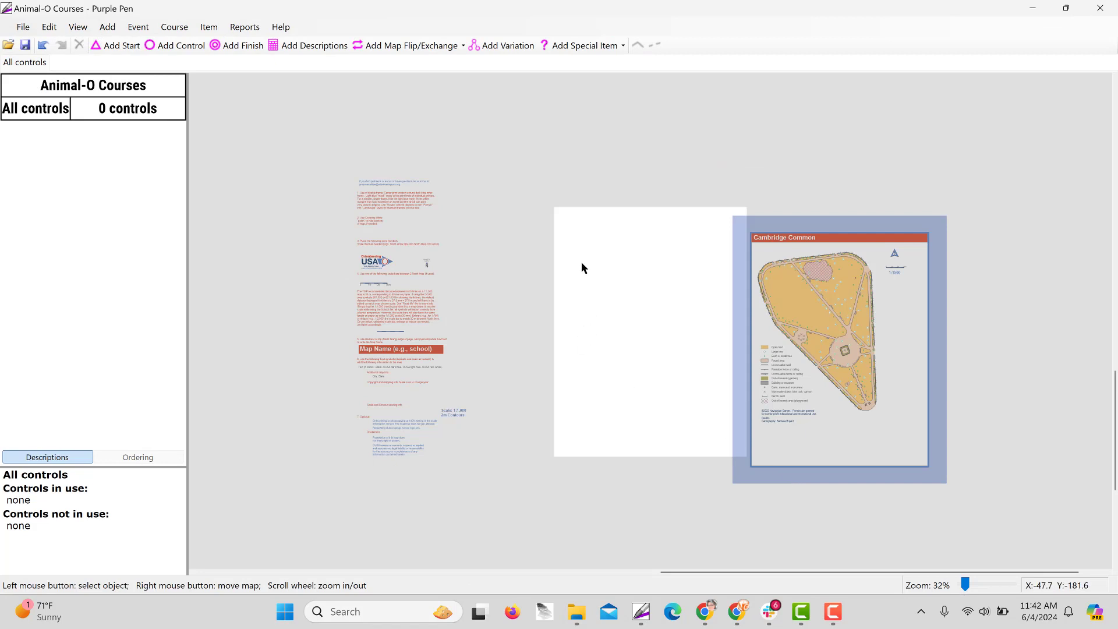
Set the print area by moving its Letter portrait rectangle over the Cambridge Common map page, and accept it.
{"action": "left_click", "coordinate": [23, 27]}
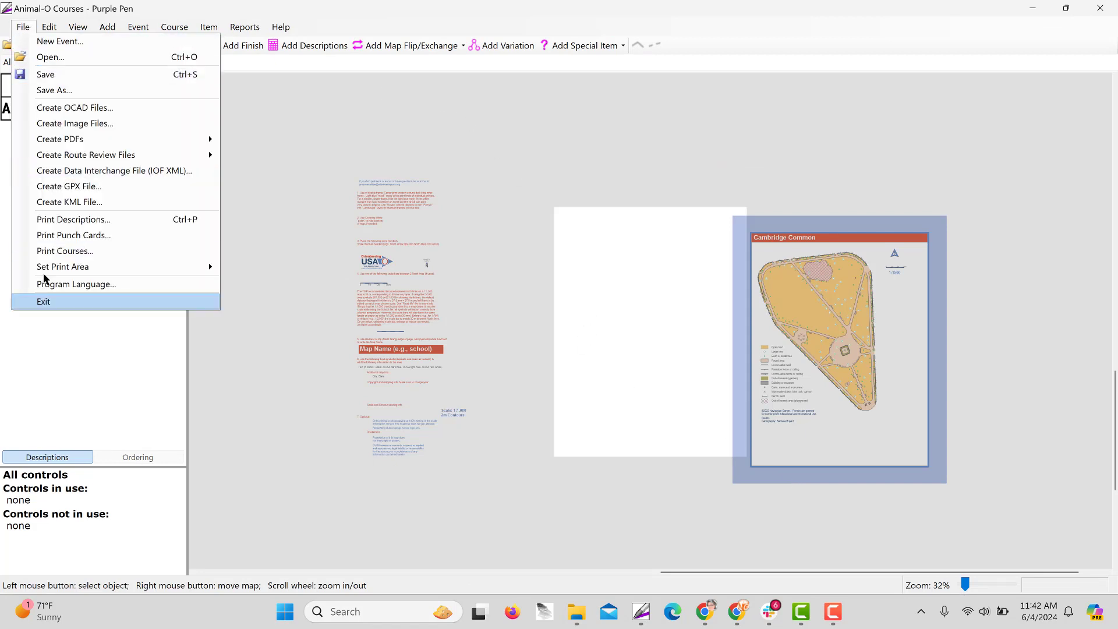
{"action": "mouse_move", "coordinate": [45, 271]}
{"action": "left_click", "coordinate": [266, 283]}
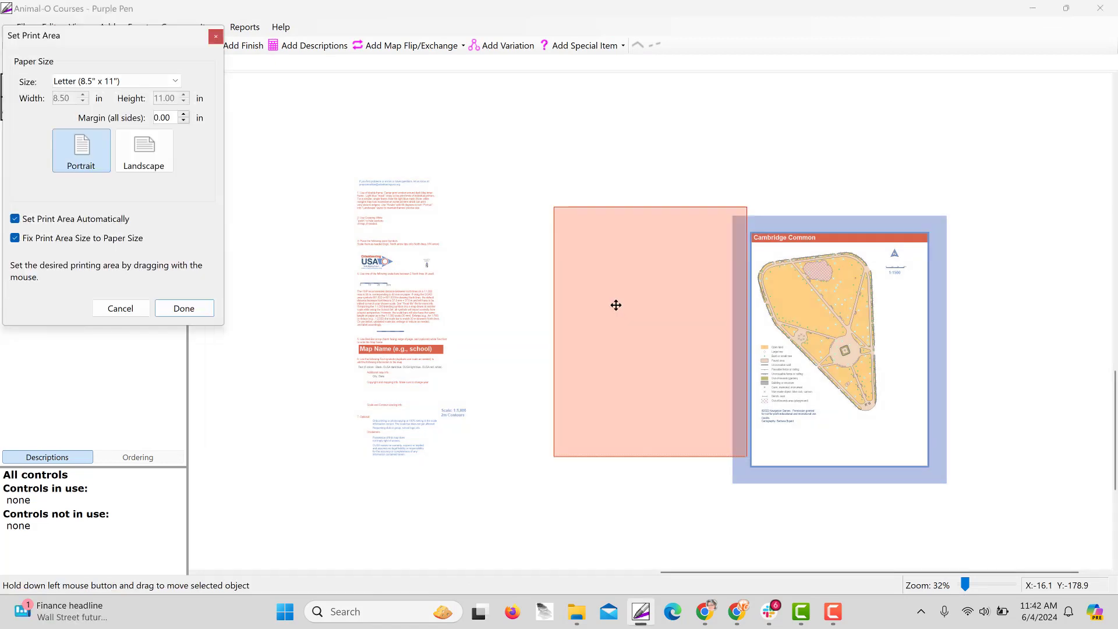
{"action": "left_click_drag", "start_coordinate": [676, 321], "coordinate": [805, 322]}
{"action": "scroll", "coordinate": [871, 341], "scroll_direction": "up", "scroll_amount": 2}
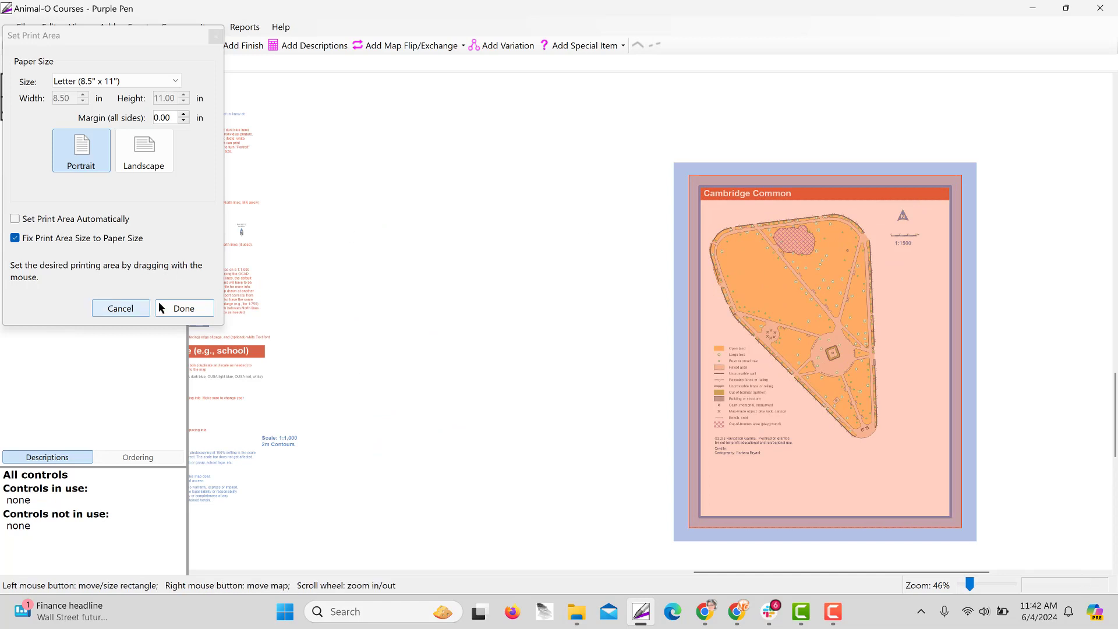
{"action": "left_click", "coordinate": [184, 309]}
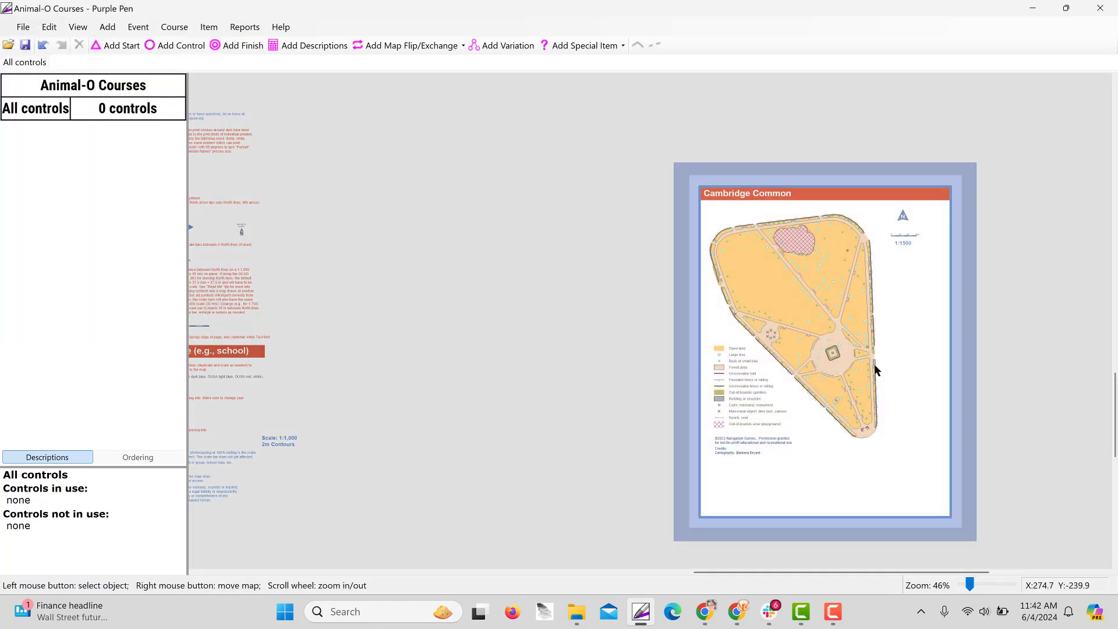
Place a start and a finish at the same spot in the open land just northwest of the central paved circle.
{"action": "scroll", "coordinate": [874, 365], "scroll_direction": "up", "scroll_amount": 1}
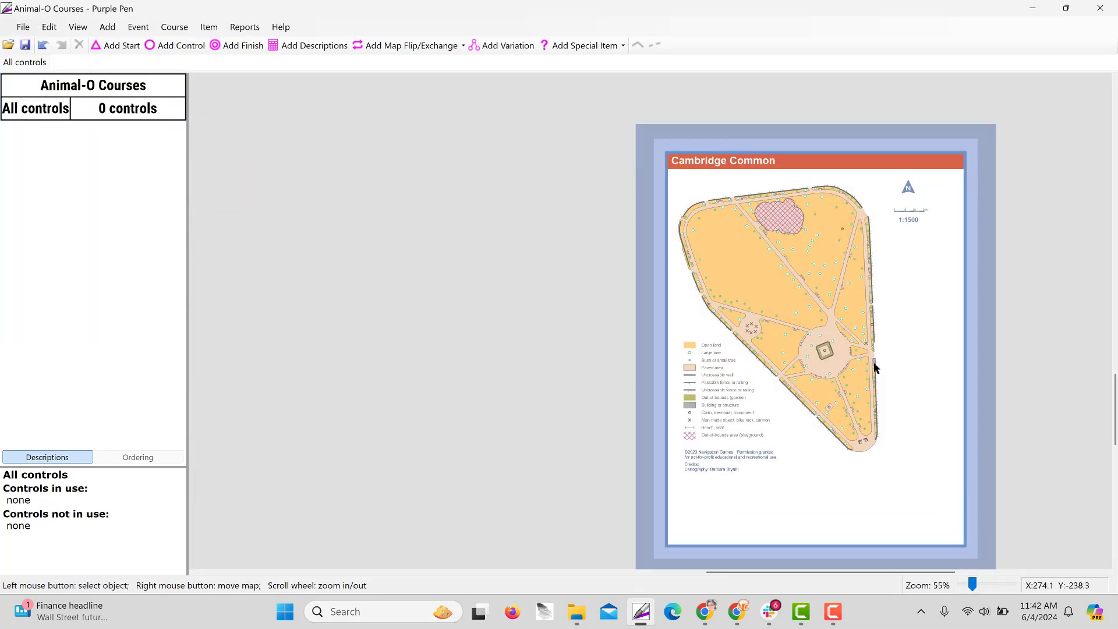
{"action": "left_click_drag", "start_coordinate": [826, 330], "coordinate": [601, 309]}
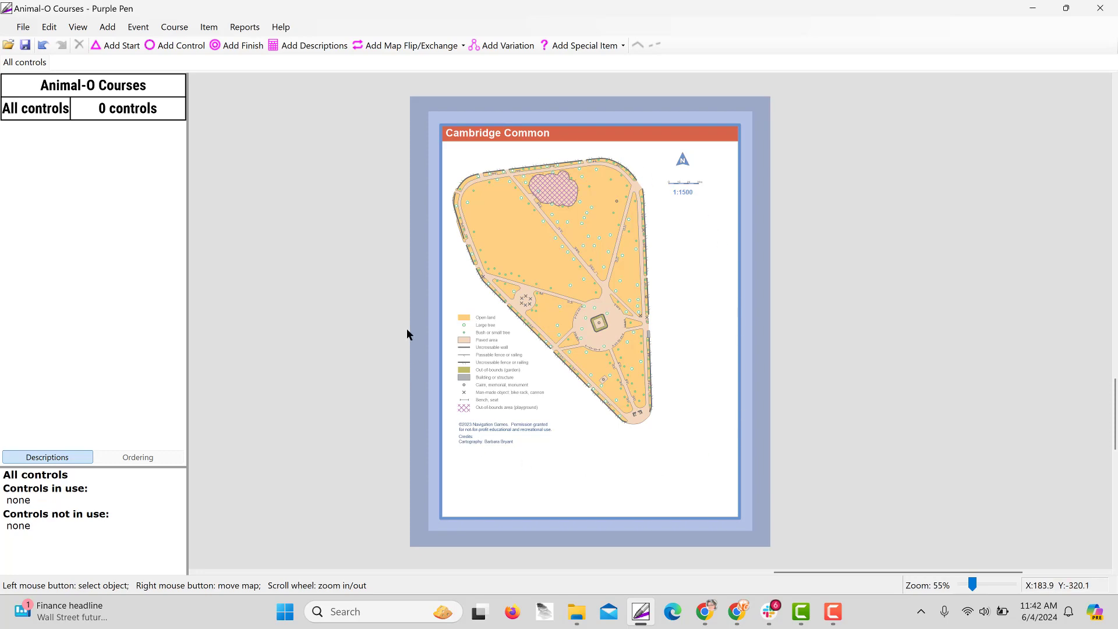
{"action": "scroll", "coordinate": [582, 268], "scroll_direction": "up", "scroll_amount": 2}
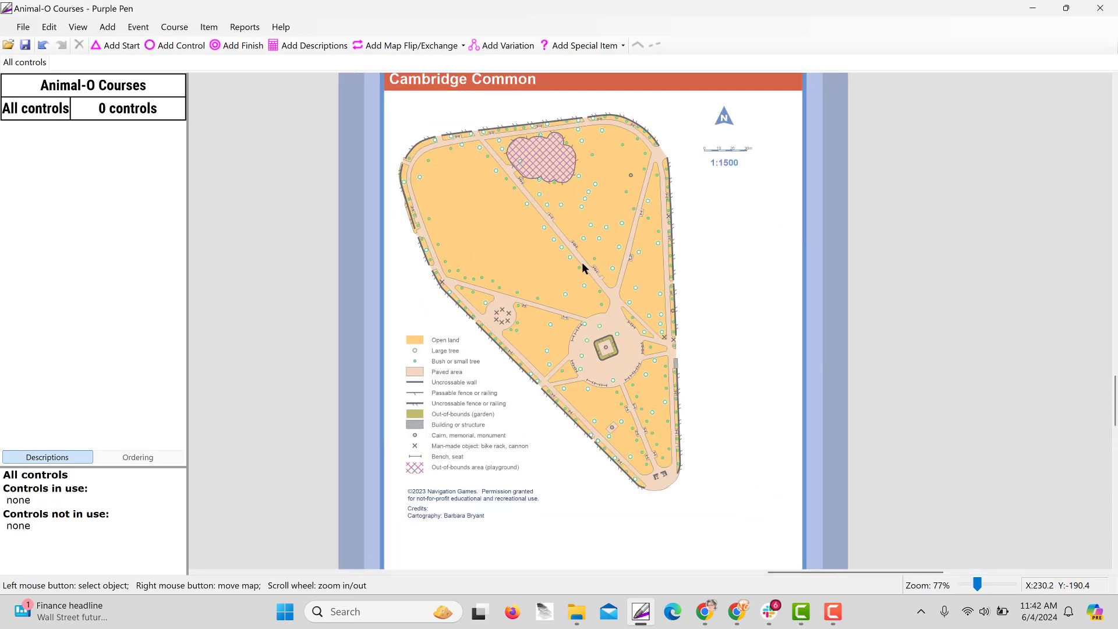
{"action": "scroll", "coordinate": [582, 267], "scroll_direction": "up", "scroll_amount": 1}
{"action": "left_click_drag", "start_coordinate": [559, 252], "coordinate": [574, 307]}
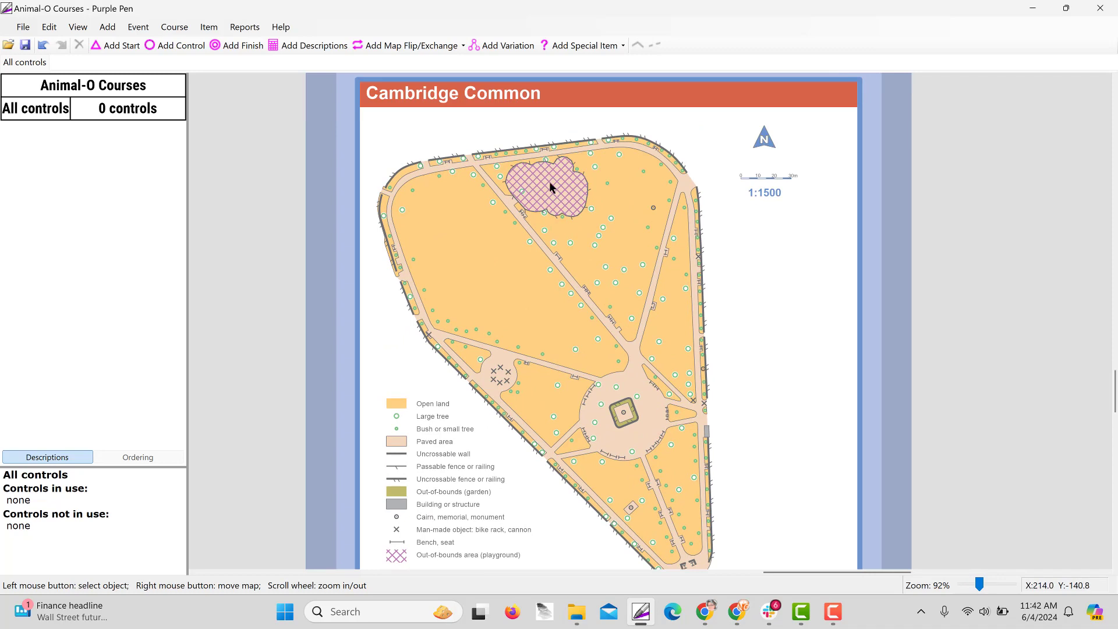
{"action": "left_click", "coordinate": [116, 46]}
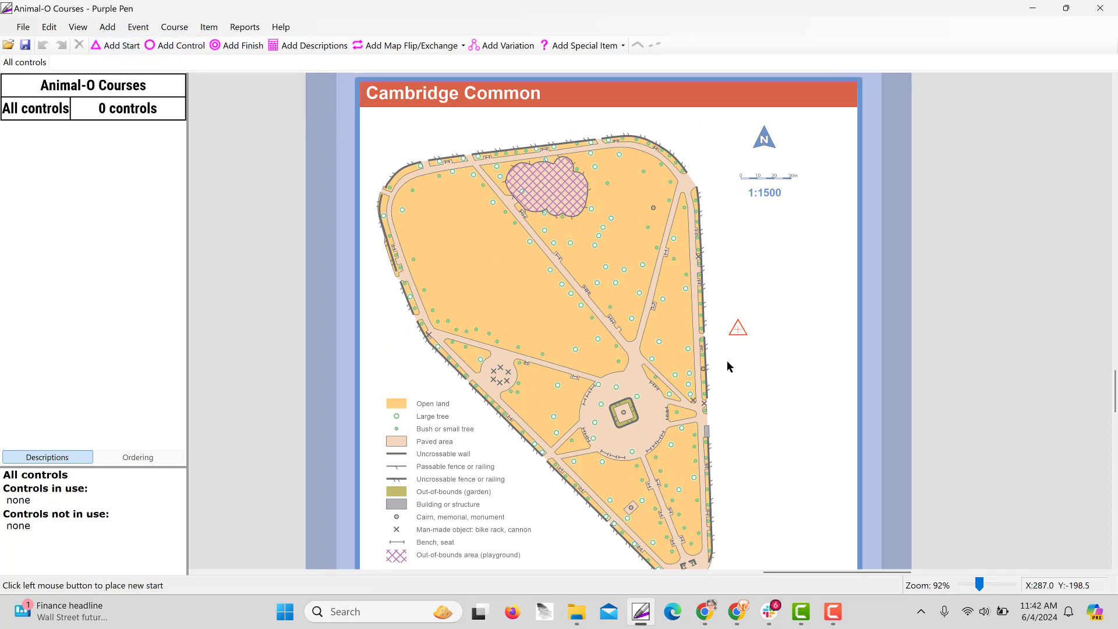
{"action": "left_click", "coordinate": [604, 364]}
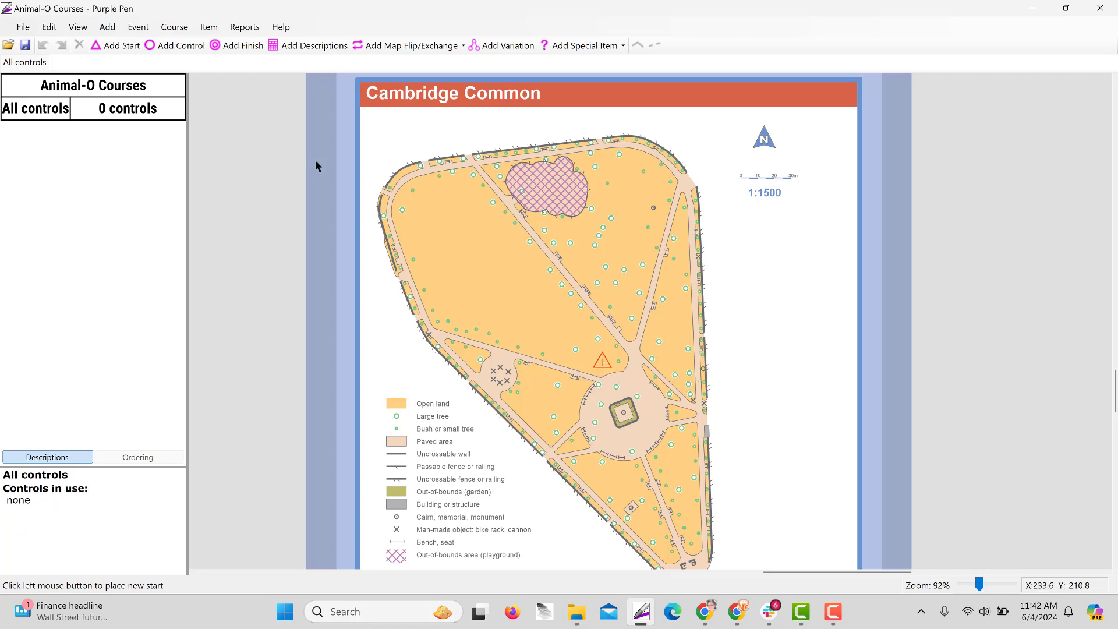
{"action": "left_click", "coordinate": [222, 46]}
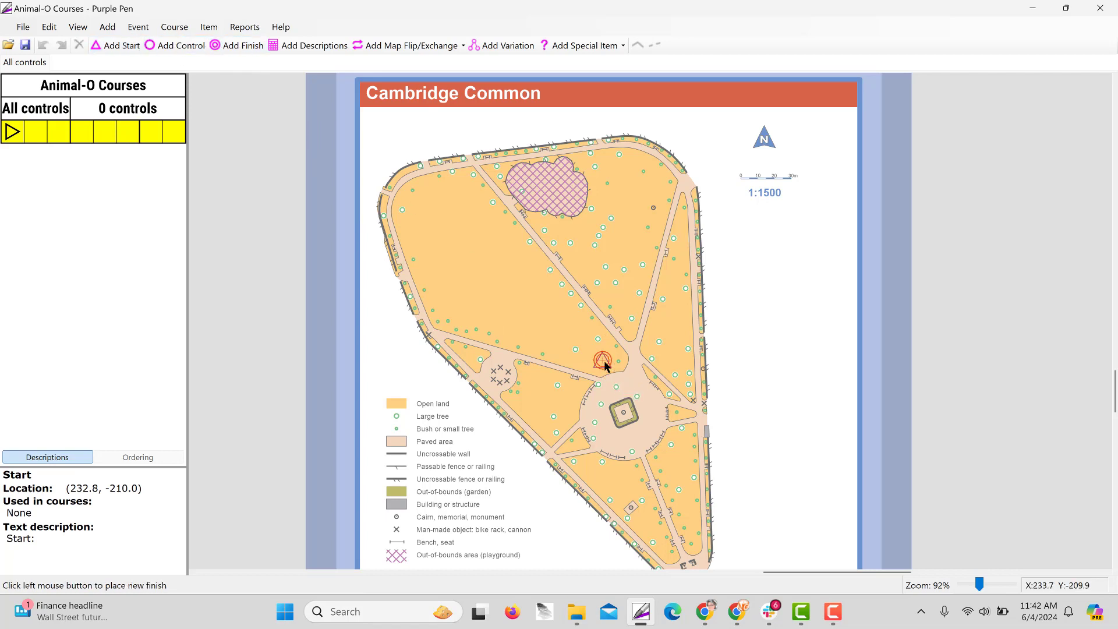
{"action": "left_click", "coordinate": [604, 366]}
{"action": "left_click_drag", "start_coordinate": [604, 366], "coordinate": [605, 364]}
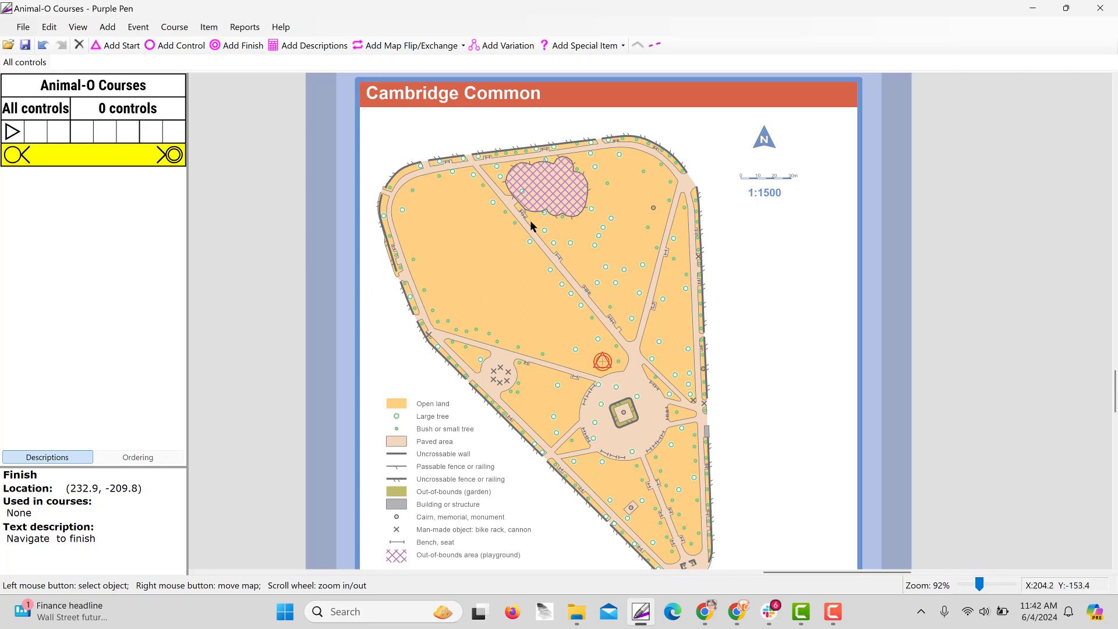
Add three controls: in the small triangle east of the central circle, near the southeastern edge, and near the southern tip.
{"action": "scroll", "coordinate": [562, 256], "scroll_direction": "down", "scroll_amount": 1}
{"action": "scroll", "coordinate": [562, 256], "scroll_direction": "up", "scroll_amount": 1}
{"action": "left_click_drag", "start_coordinate": [576, 264], "coordinate": [576, 228]}
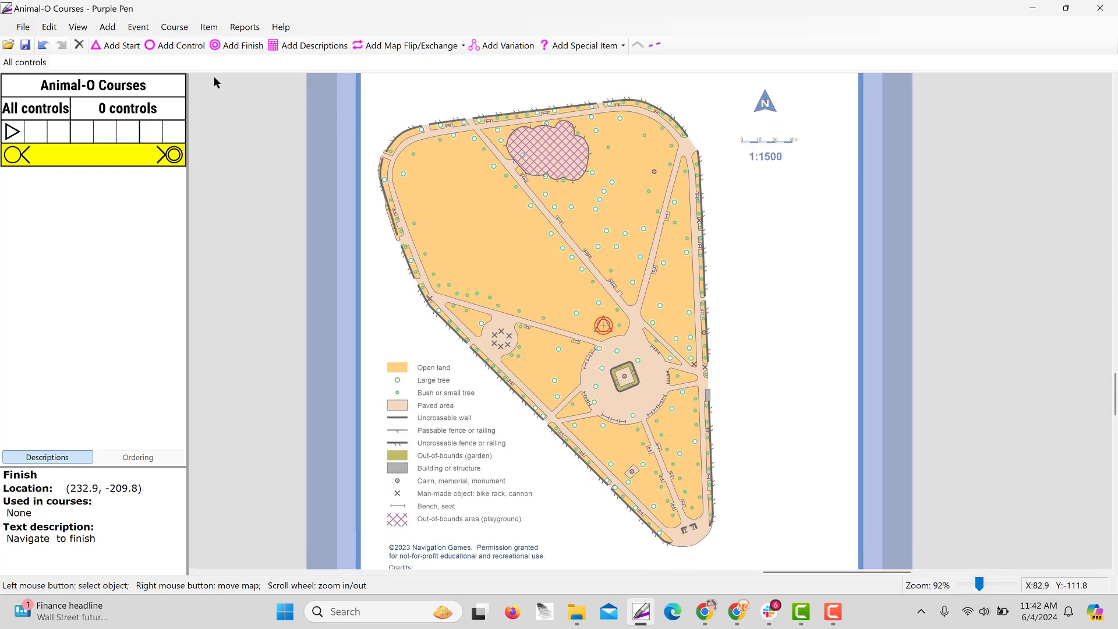
{"action": "left_click", "coordinate": [181, 48]}
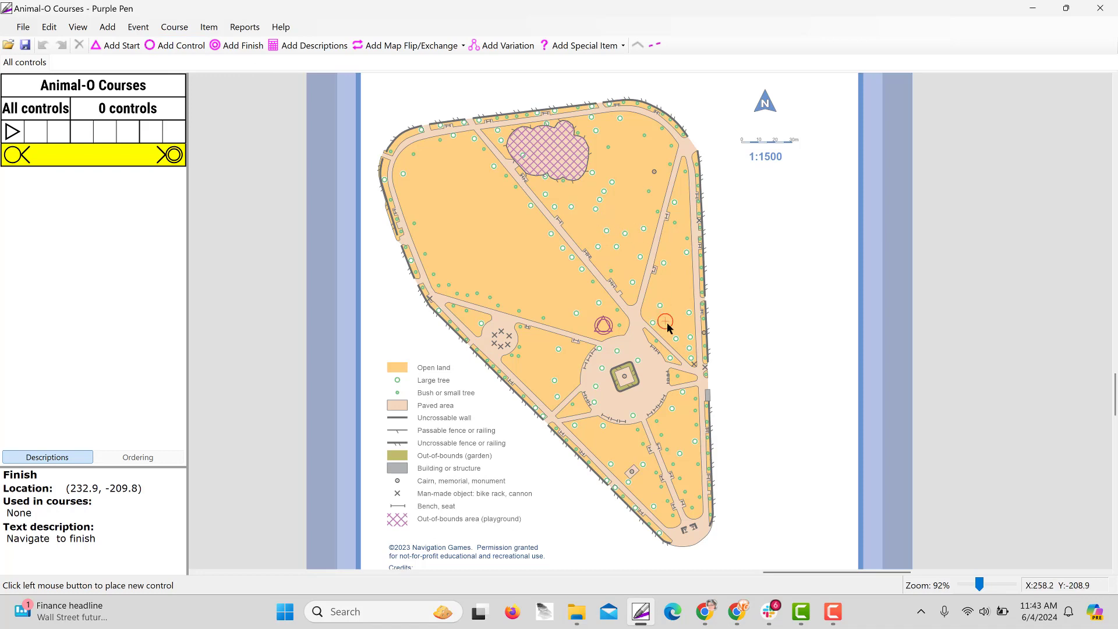
{"action": "left_click", "coordinate": [680, 379]}
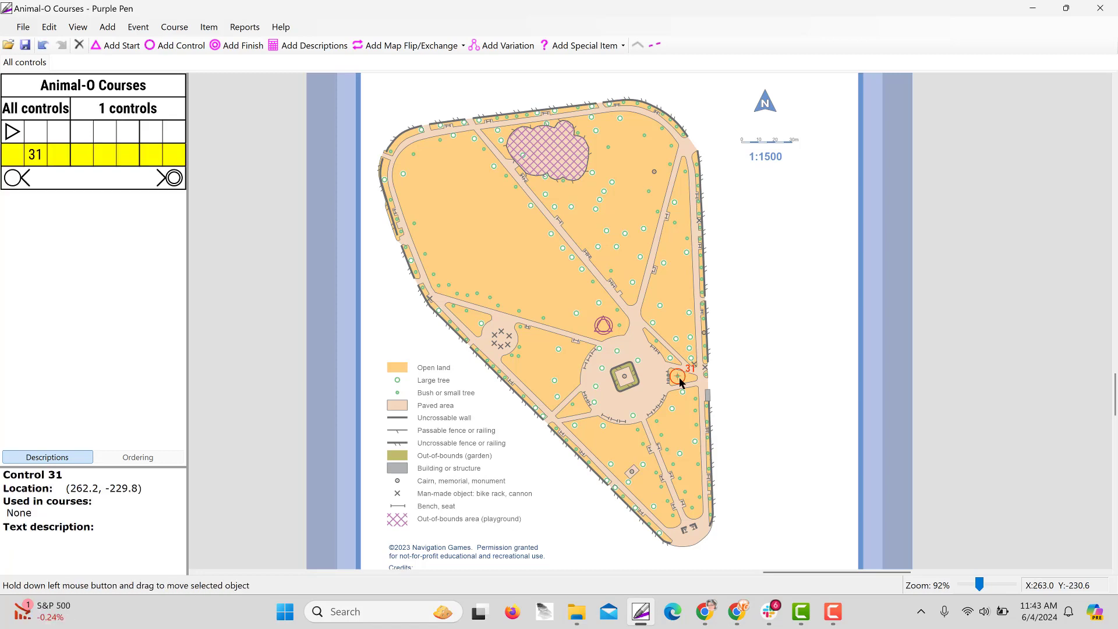
{"action": "key", "text": "ctrl+a"}
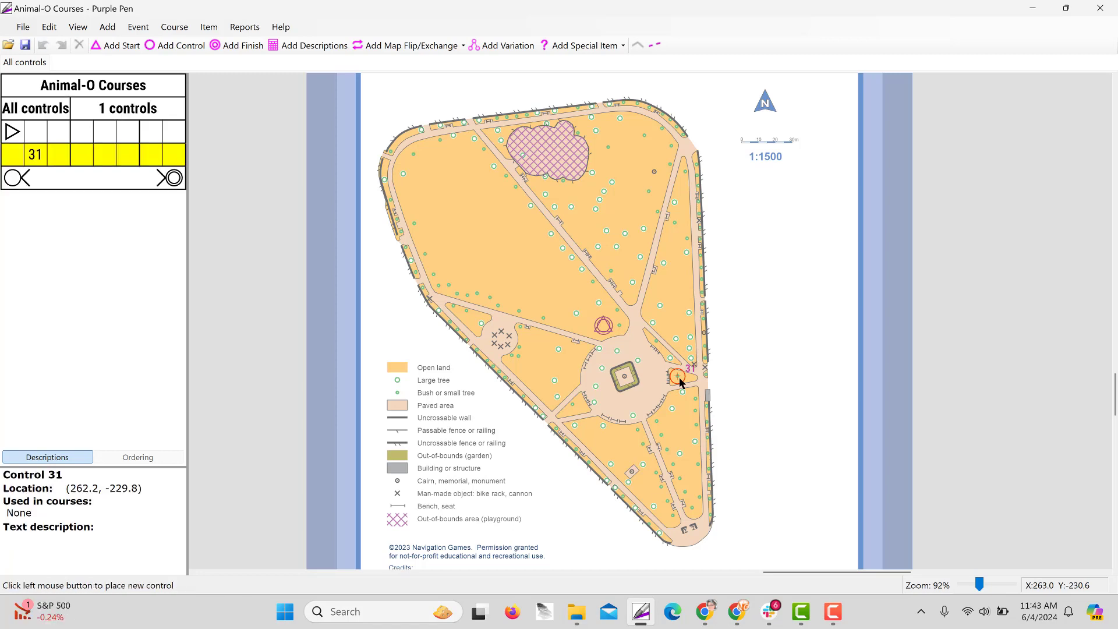
{"action": "left_click", "coordinate": [699, 467]}
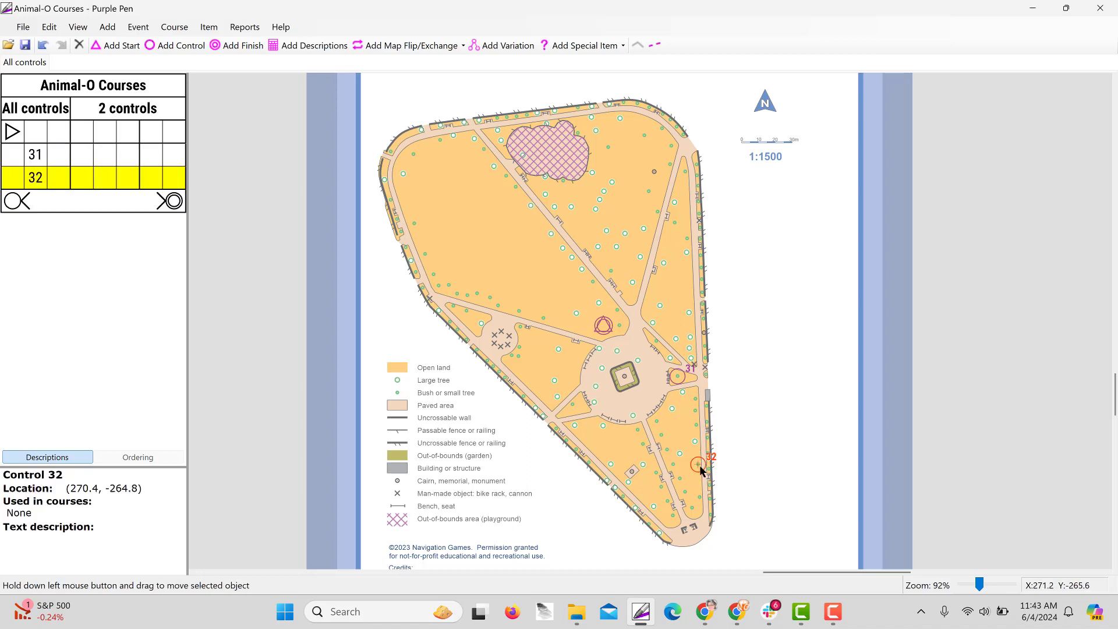
{"action": "left_click", "coordinate": [675, 511]}
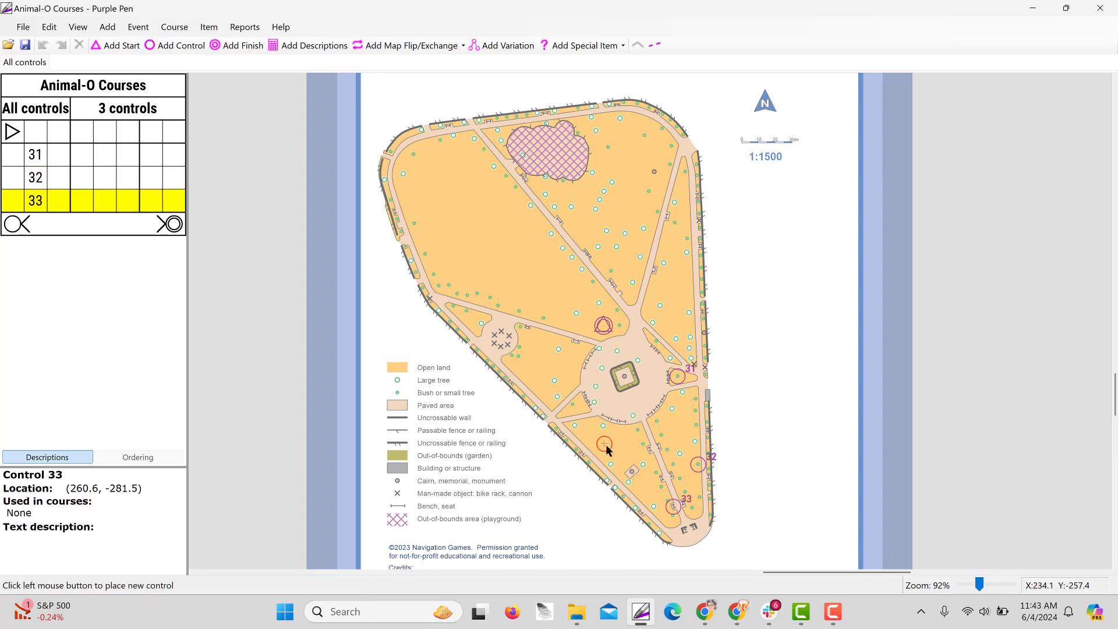
Add three controls: on the southwestern boundary path, at the bush beside the cannons, and at the large field's western bush.
{"action": "scroll", "coordinate": [574, 447], "scroll_direction": "up", "scroll_amount": 2}
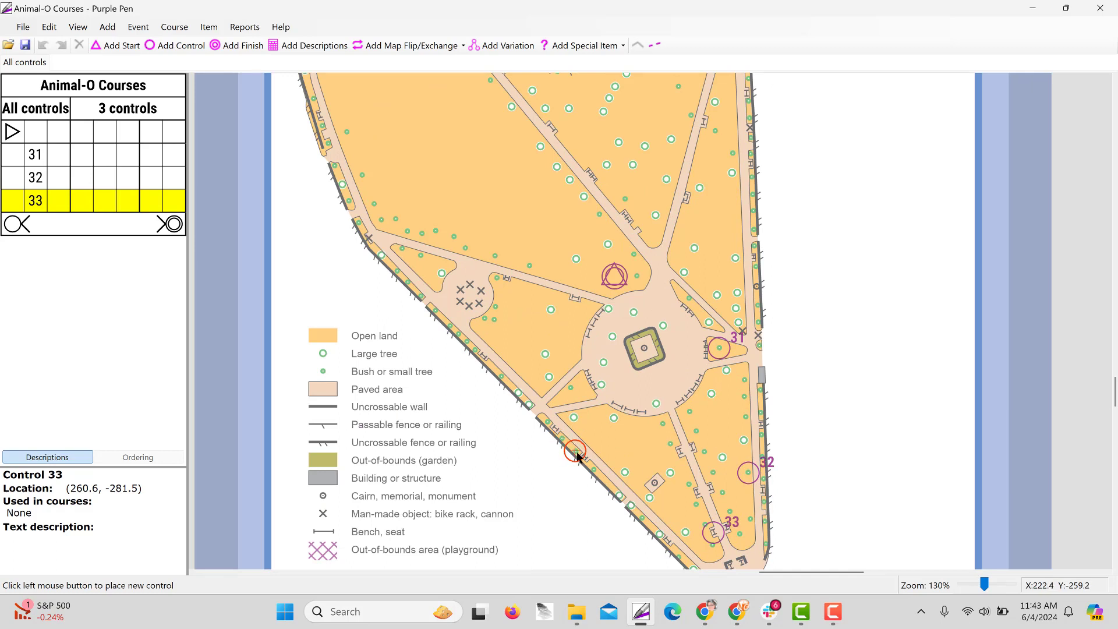
{"action": "left_click", "coordinate": [577, 452]}
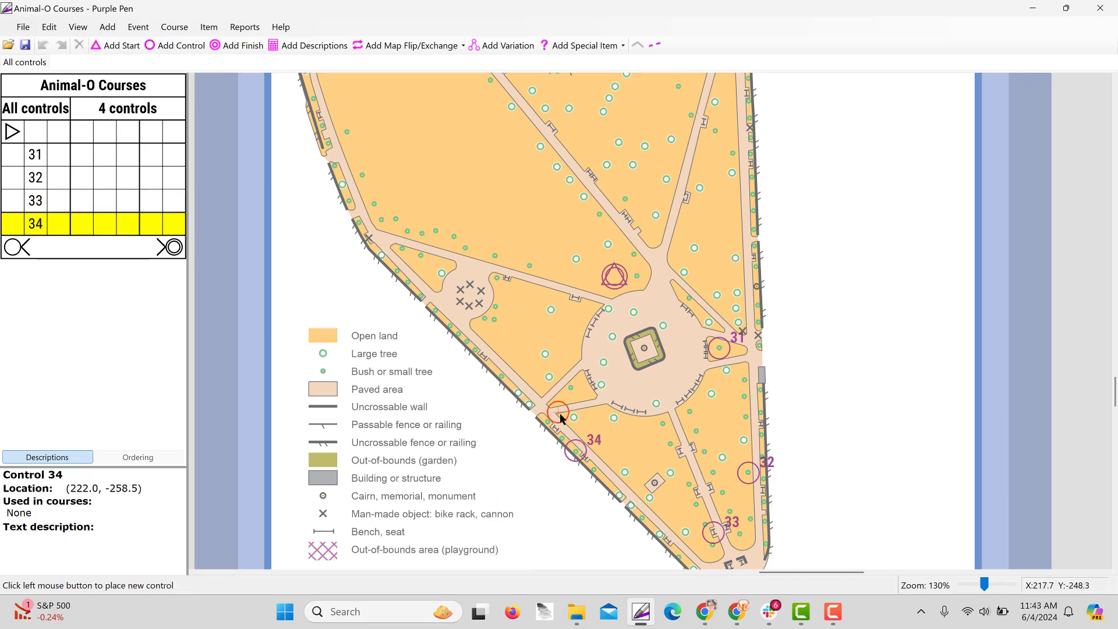
{"action": "left_click", "coordinate": [495, 320]}
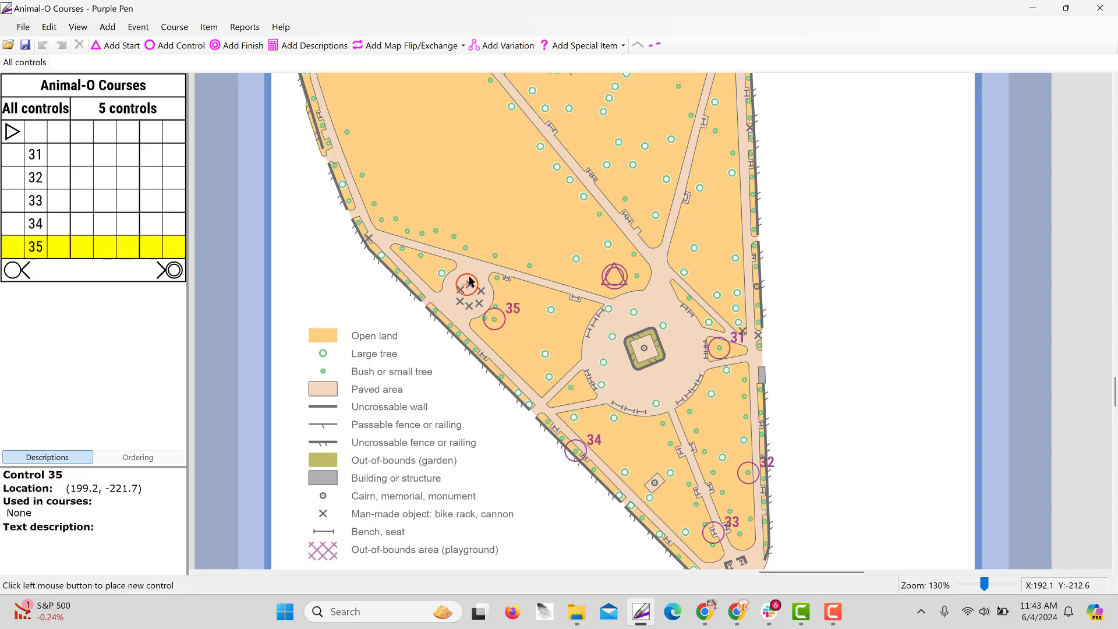
{"action": "left_click_drag", "start_coordinate": [474, 189], "coordinate": [573, 260]}
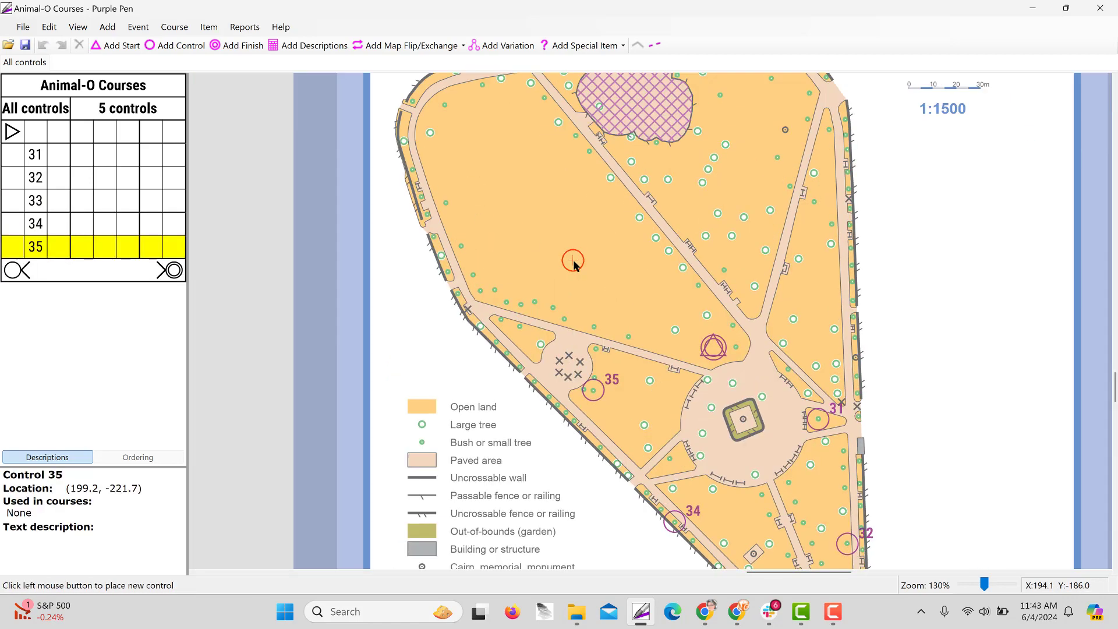
{"action": "left_click", "coordinate": [462, 247]}
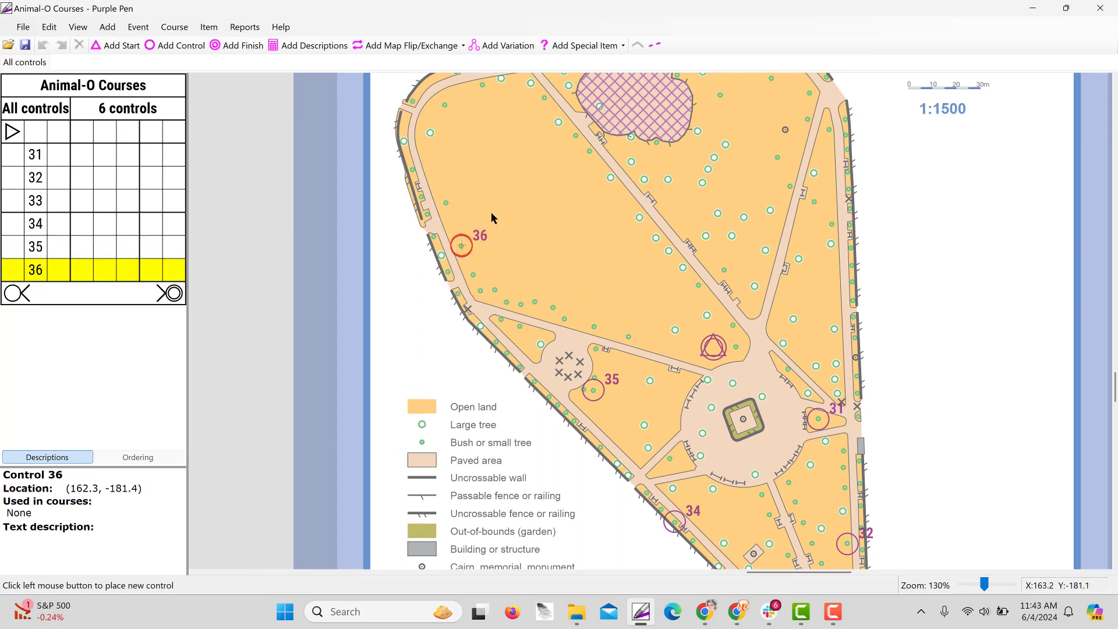
Add four controls: southwest of the playground, at the bench north of it, southeast of it, and in the eastern strip.
{"action": "left_click", "coordinate": [589, 154]}
{"action": "scroll", "coordinate": [650, 296], "scroll_direction": "up", "scroll_amount": 3}
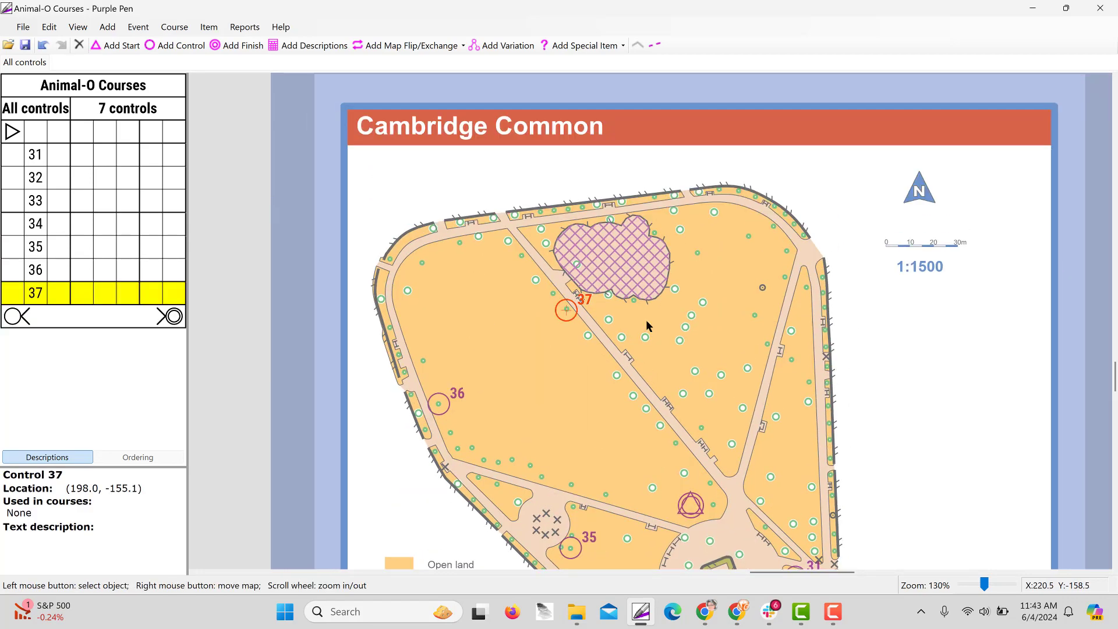
{"action": "left_click", "coordinate": [609, 203]}
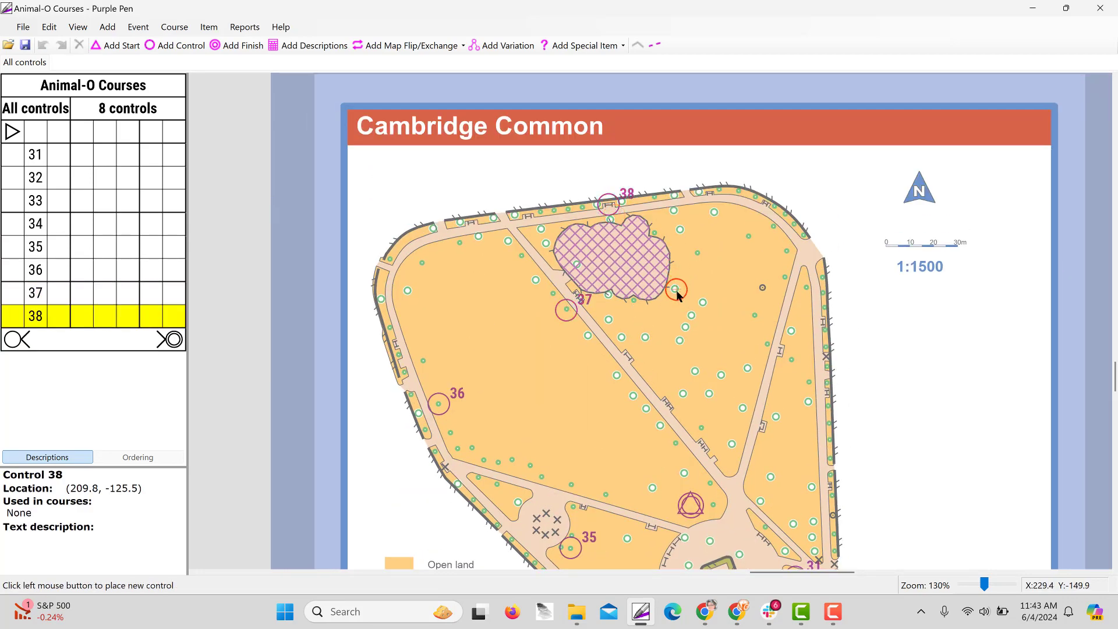
{"action": "left_click", "coordinate": [676, 290]}
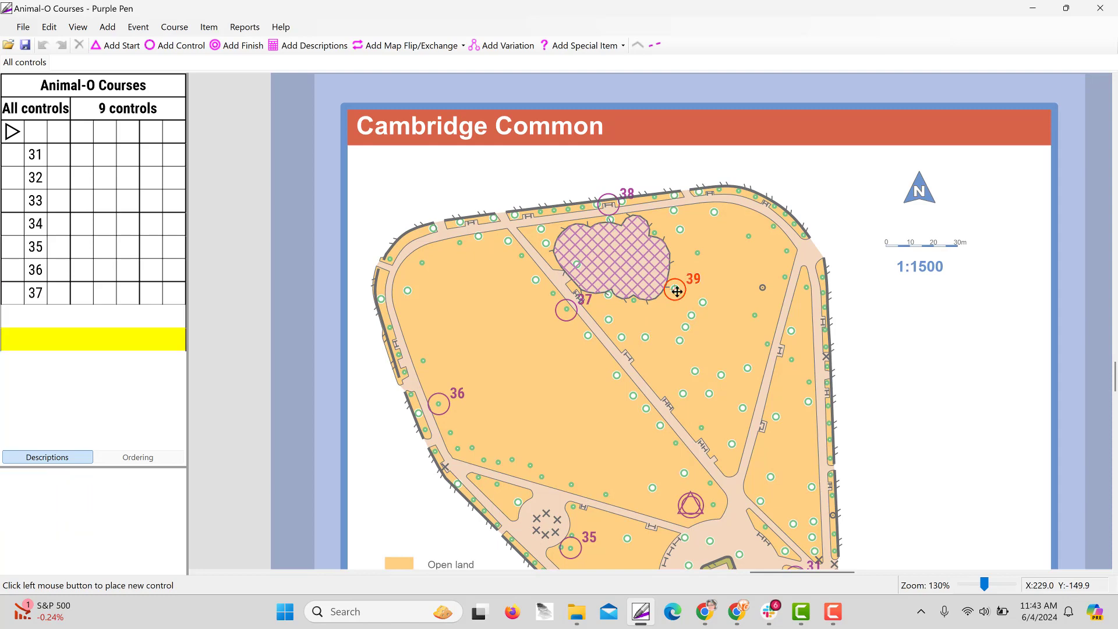
{"action": "left_click", "coordinate": [811, 383]}
{"action": "scroll", "coordinate": [772, 349], "scroll_direction": "down", "scroll_amount": 2}
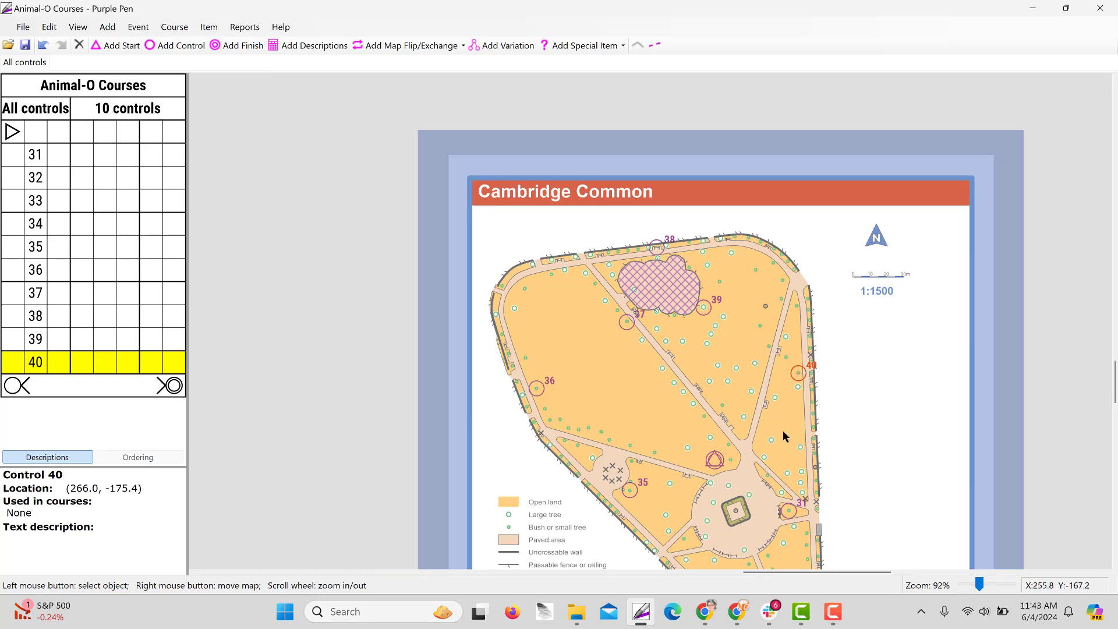
{"action": "left_click_drag", "start_coordinate": [727, 432], "coordinate": [709, 309]}
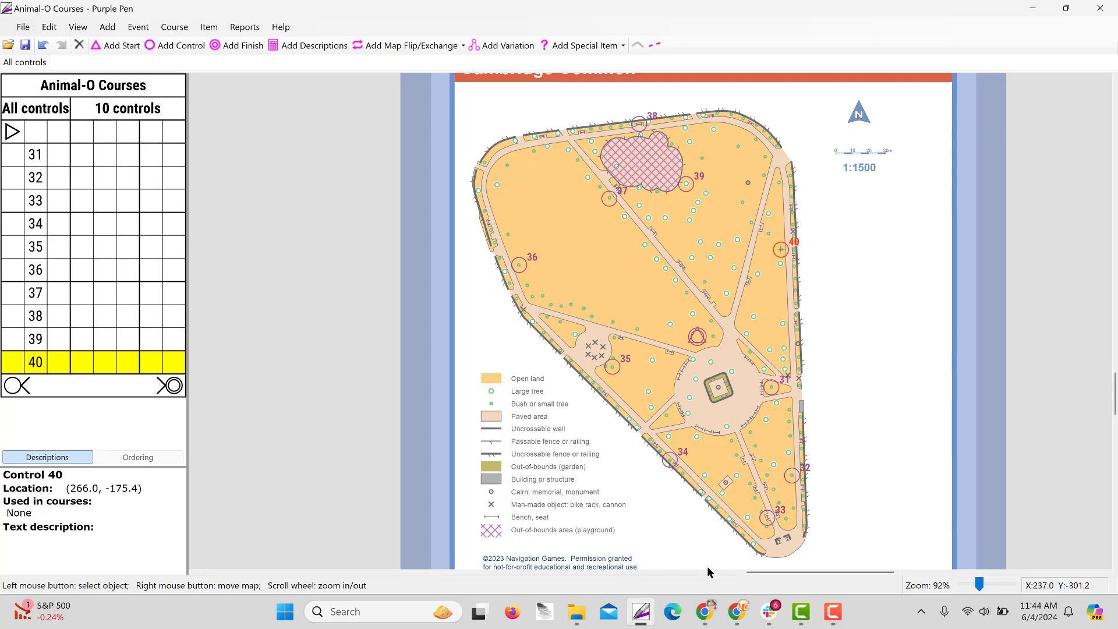
In Chrome, open the 2023 New Clue Sheets for Animal-O spreadsheet, examine the control orders on Pivot Courses, and return to Purple Pen.
{"action": "mouse_move", "coordinate": [737, 611]}
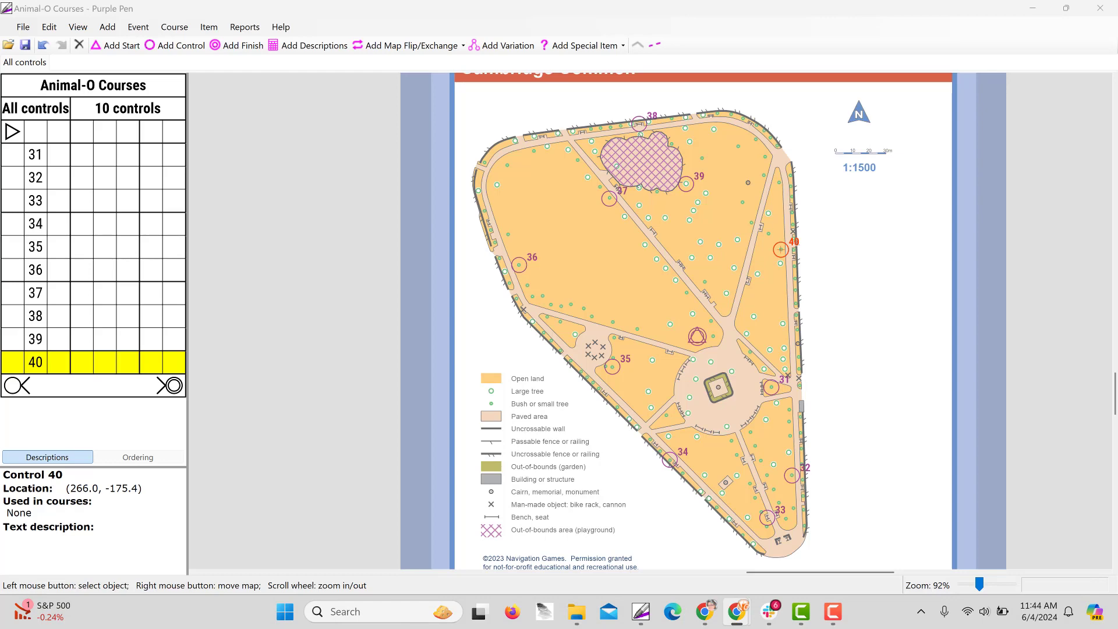
{"action": "left_click_drag", "start_coordinate": [406, 260], "coordinate": [578, 2]}
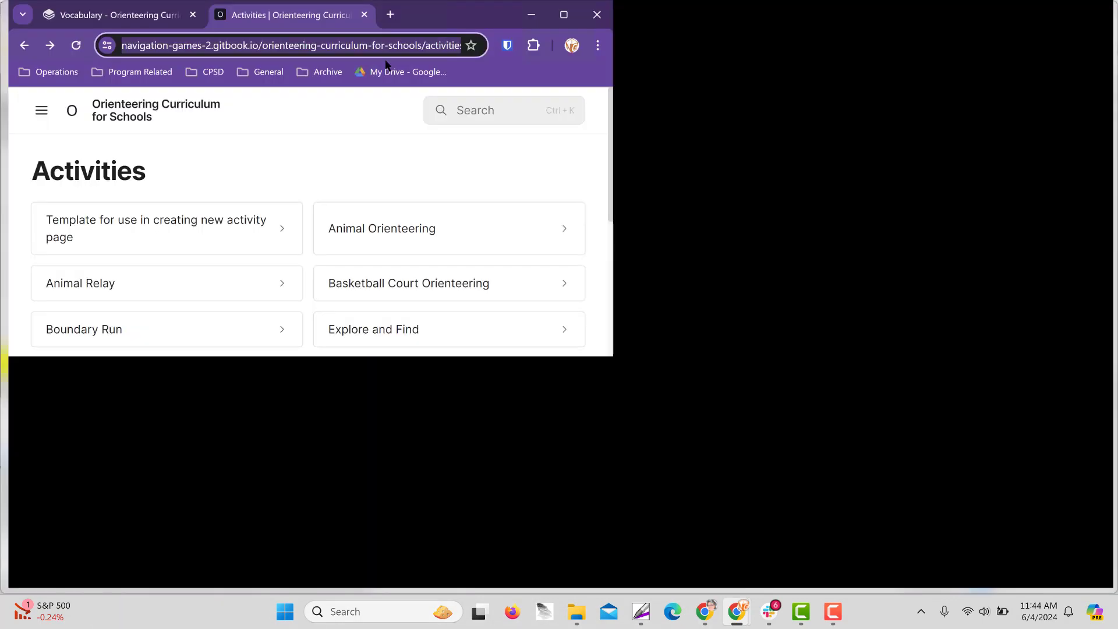
{"action": "left_click", "coordinate": [385, 15]}
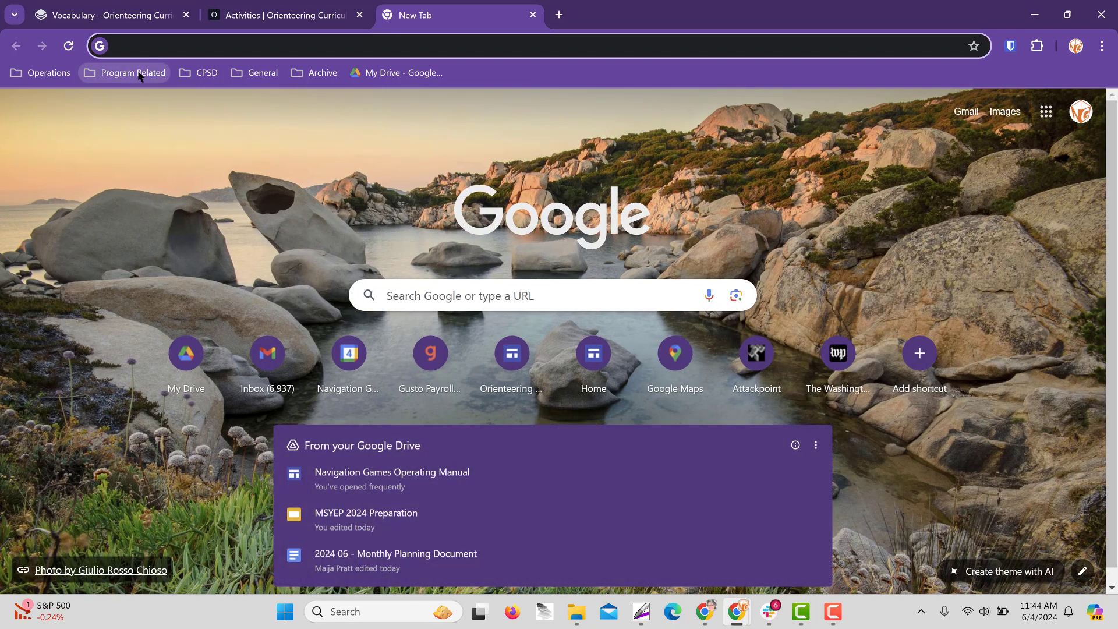
{"action": "left_click", "coordinate": [139, 72]}
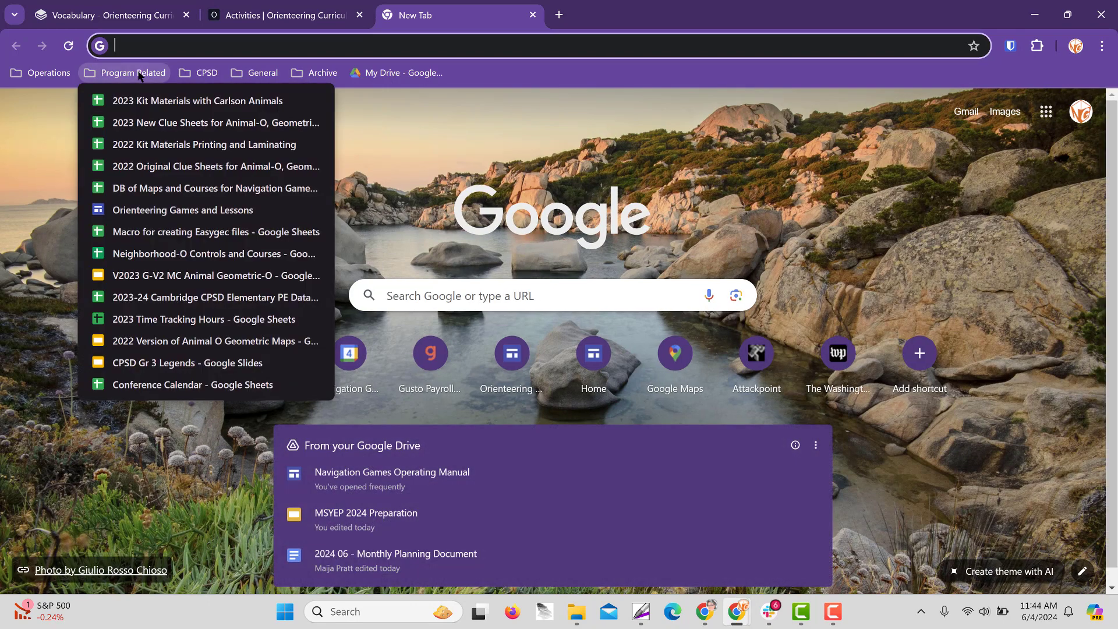
{"action": "left_click", "coordinate": [192, 123]}
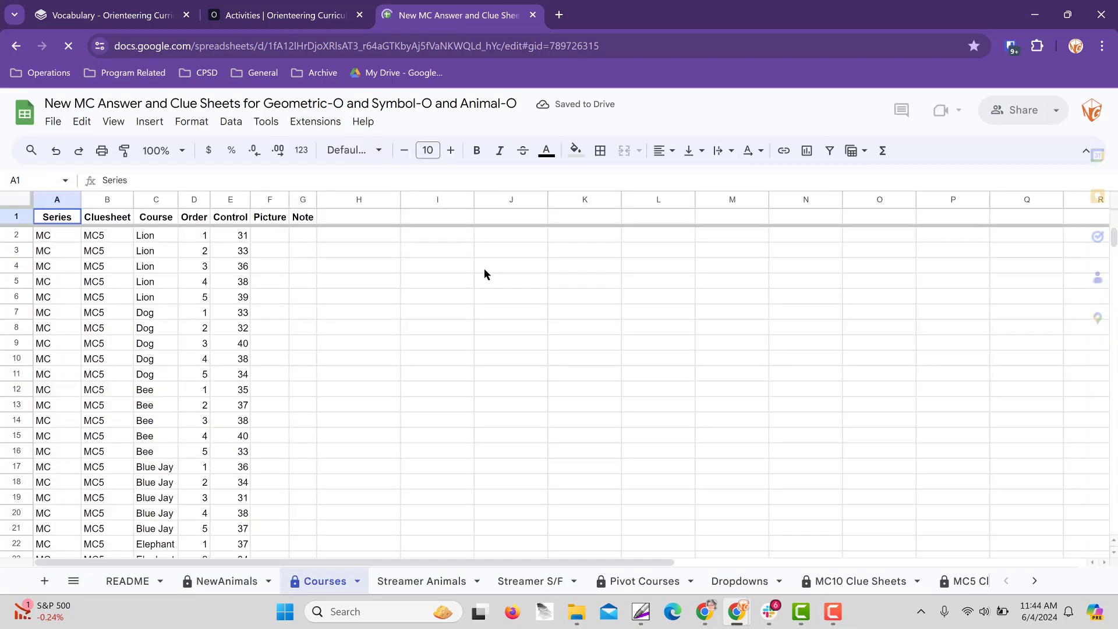
{"action": "left_click", "coordinate": [664, 582]}
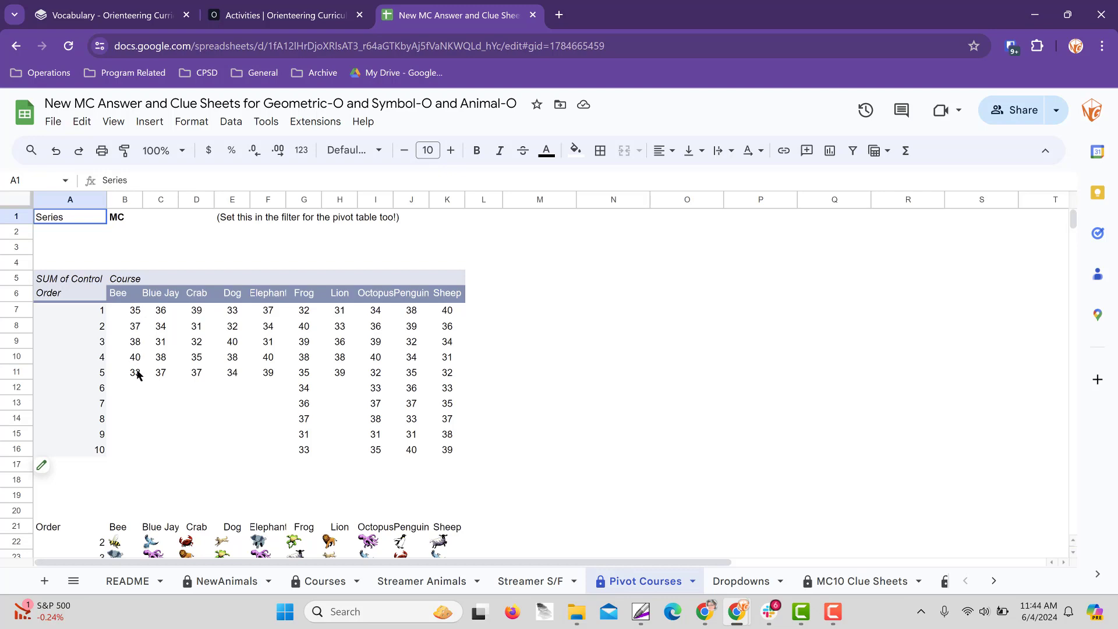
{"action": "key", "text": "alt+Tab"}
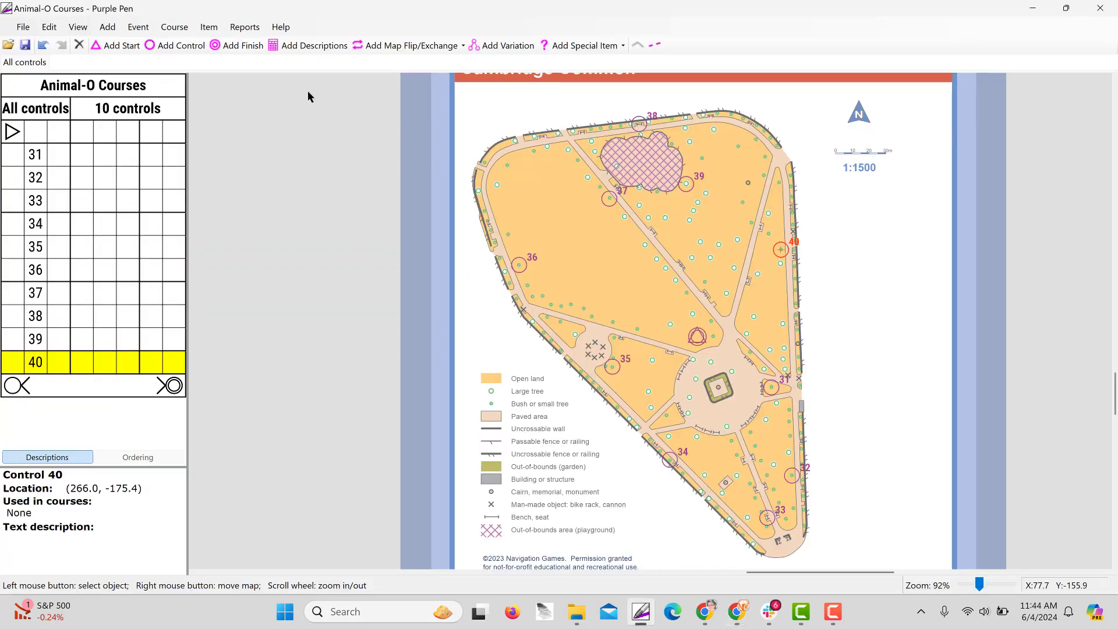
Create a new normal course named Bee, keeping the default settings.
{"action": "left_click", "coordinate": [175, 26]}
{"action": "left_click", "coordinate": [177, 42]}
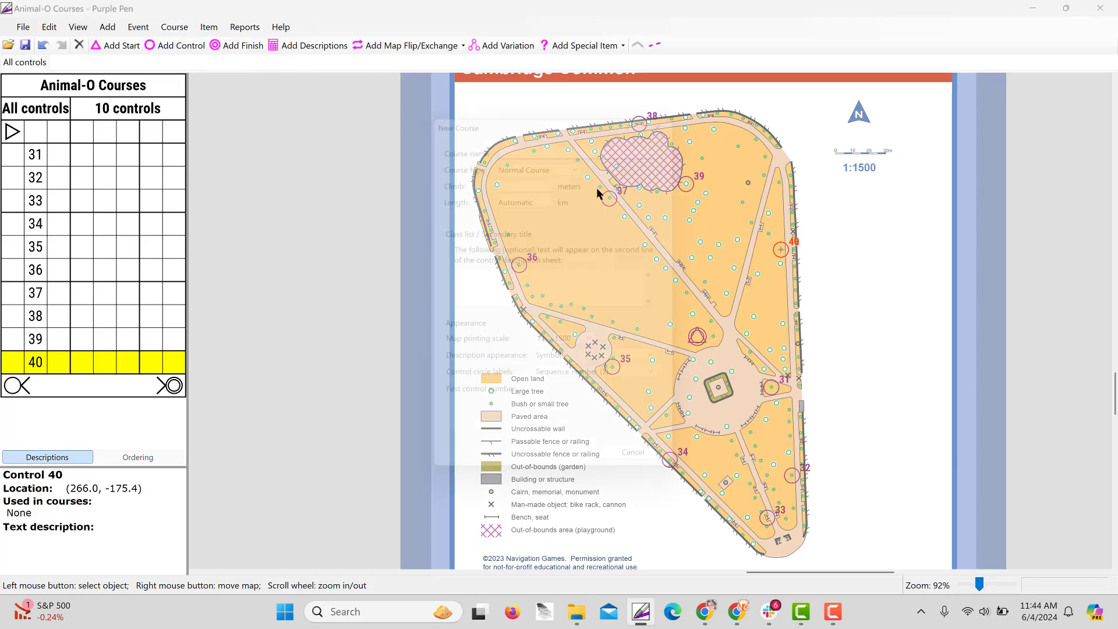
{"action": "type", "text": "Bee"}
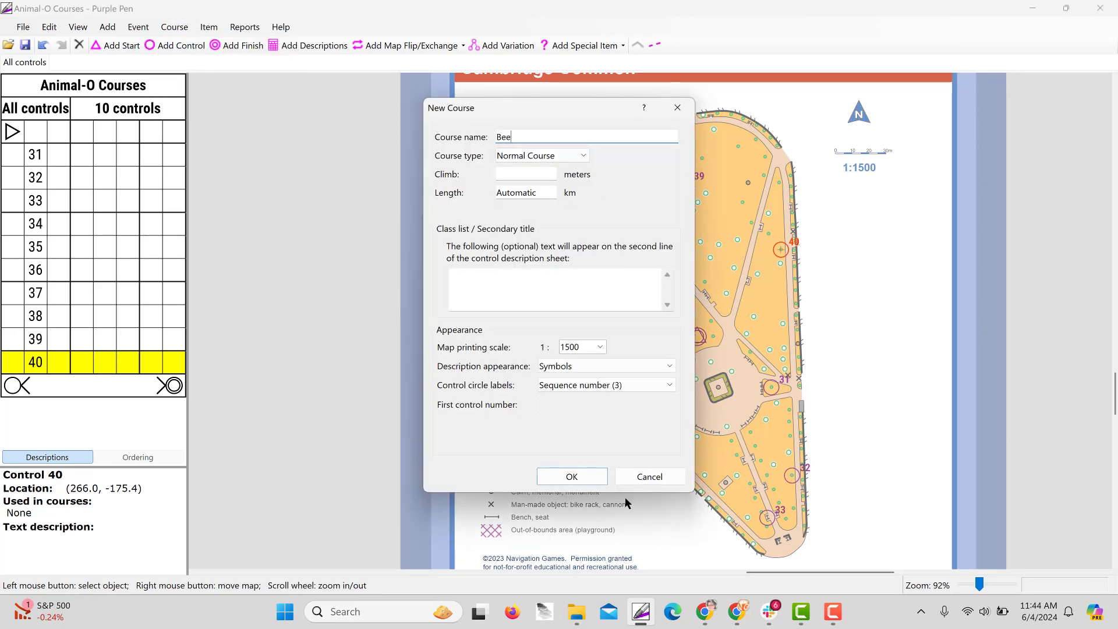
{"action": "left_click", "coordinate": [572, 477]}
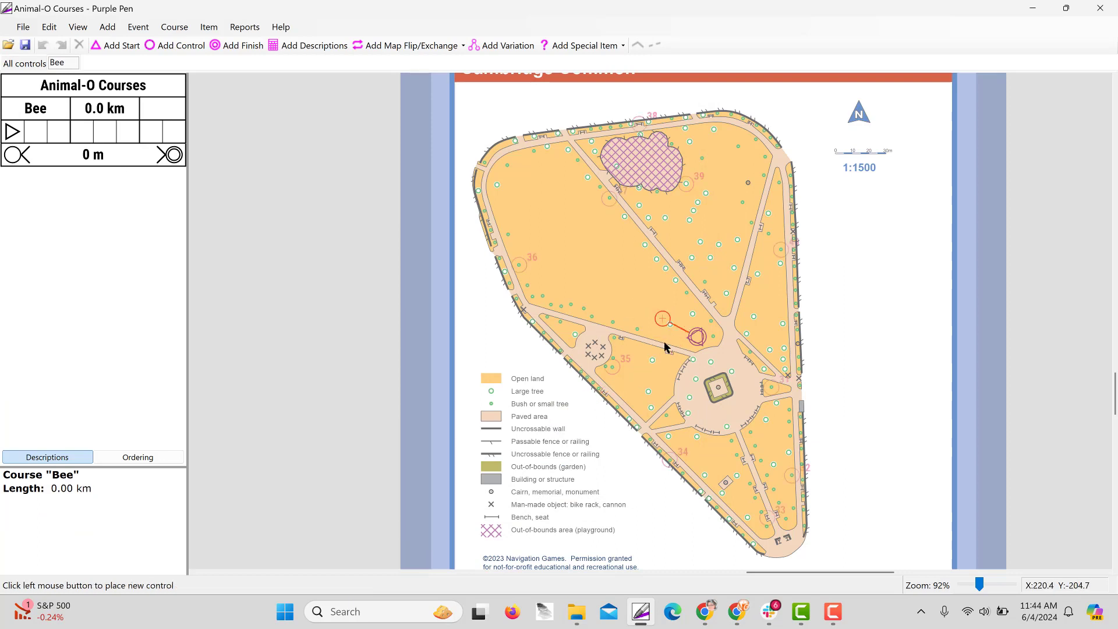
Add the existing controls 35, 37, 38, 40 and 33 to the Bee course, in that order.
{"action": "left_click", "coordinate": [610, 367]}
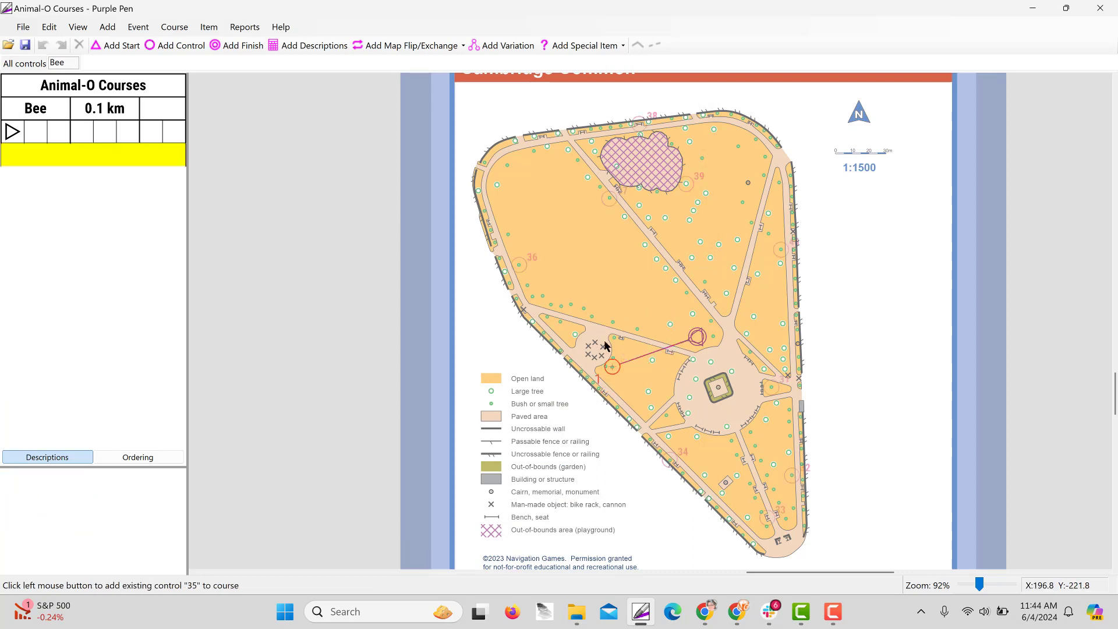
{"action": "left_click", "coordinate": [609, 197]}
{"action": "left_click", "coordinate": [642, 124]}
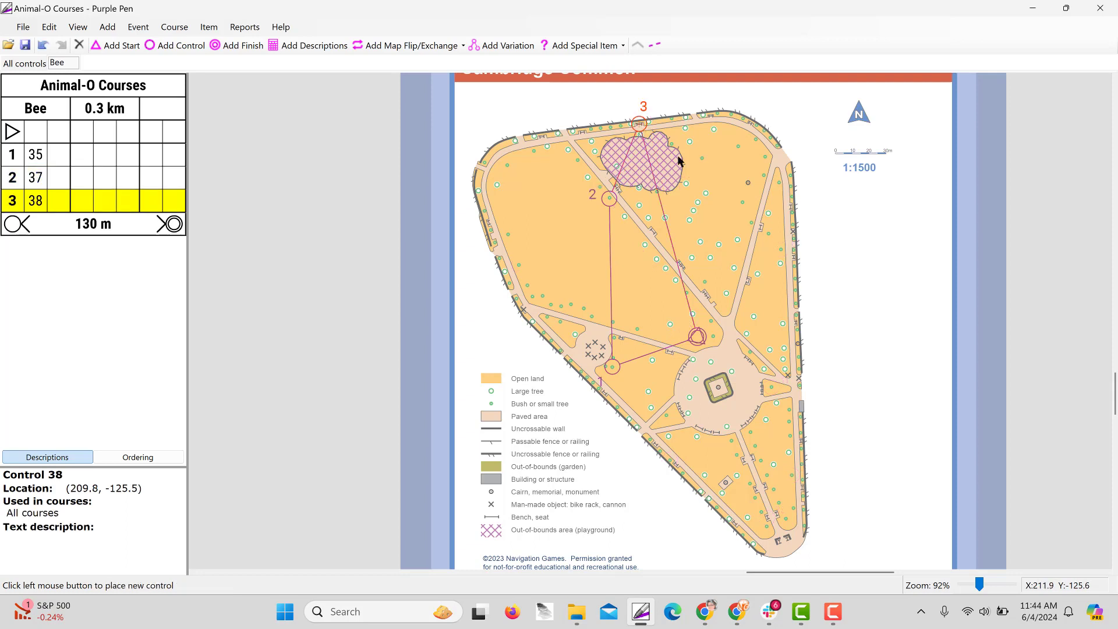
{"action": "left_click", "coordinate": [782, 249]}
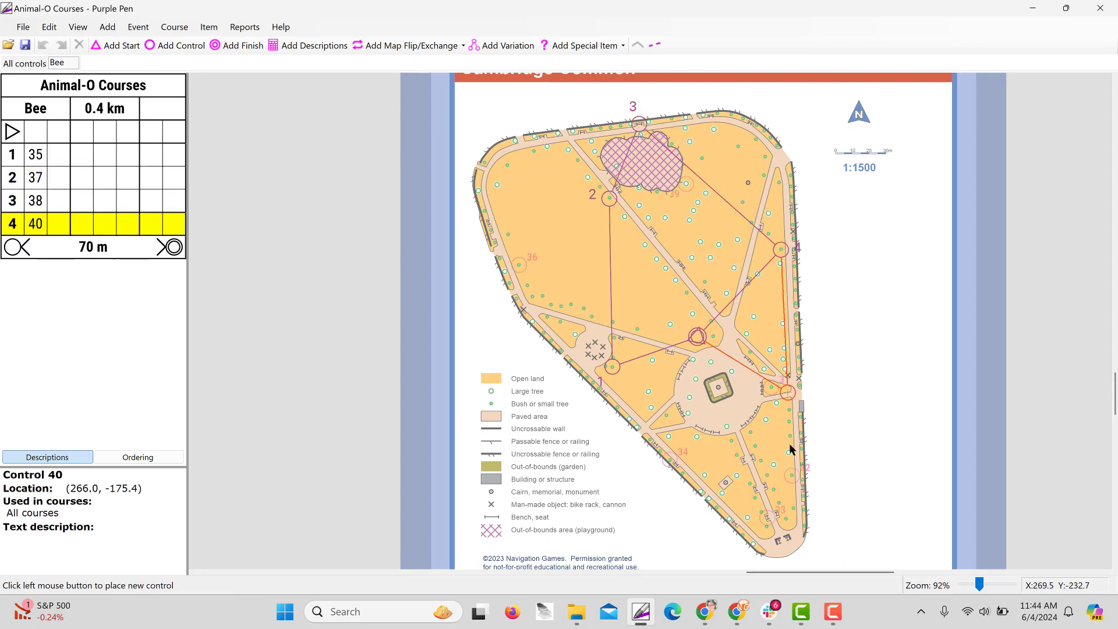
{"action": "left_click", "coordinate": [768, 519]}
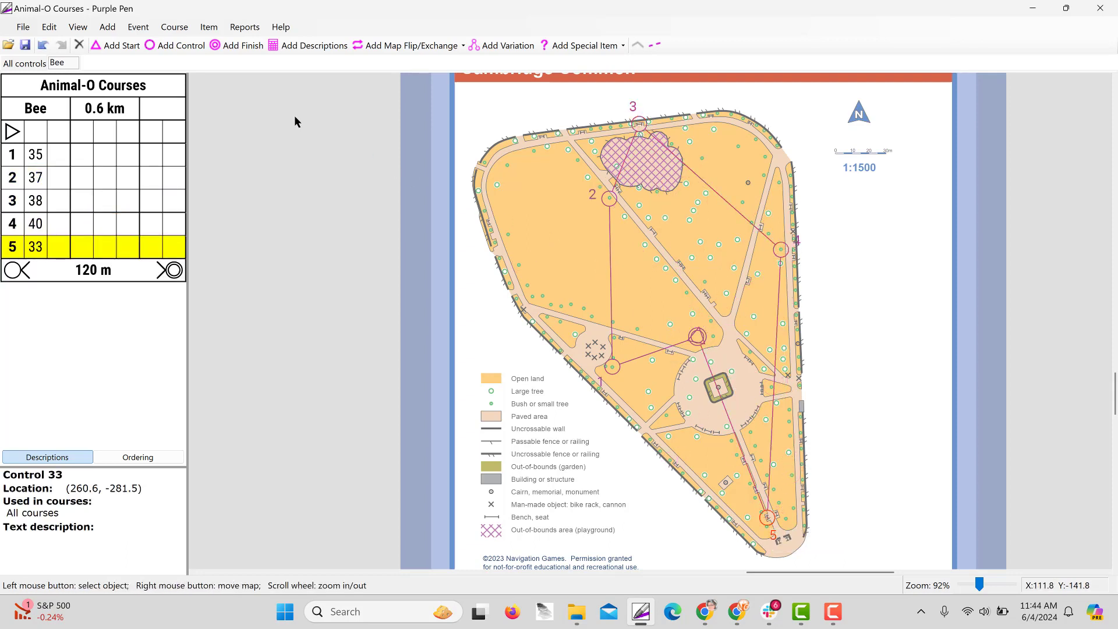
Check the Blue Jay control order in the clue sheet spreadsheet in Chrome, then create a normal course named Blue Jay in Purple Pen.
{"action": "key", "text": "alt+Tab"}
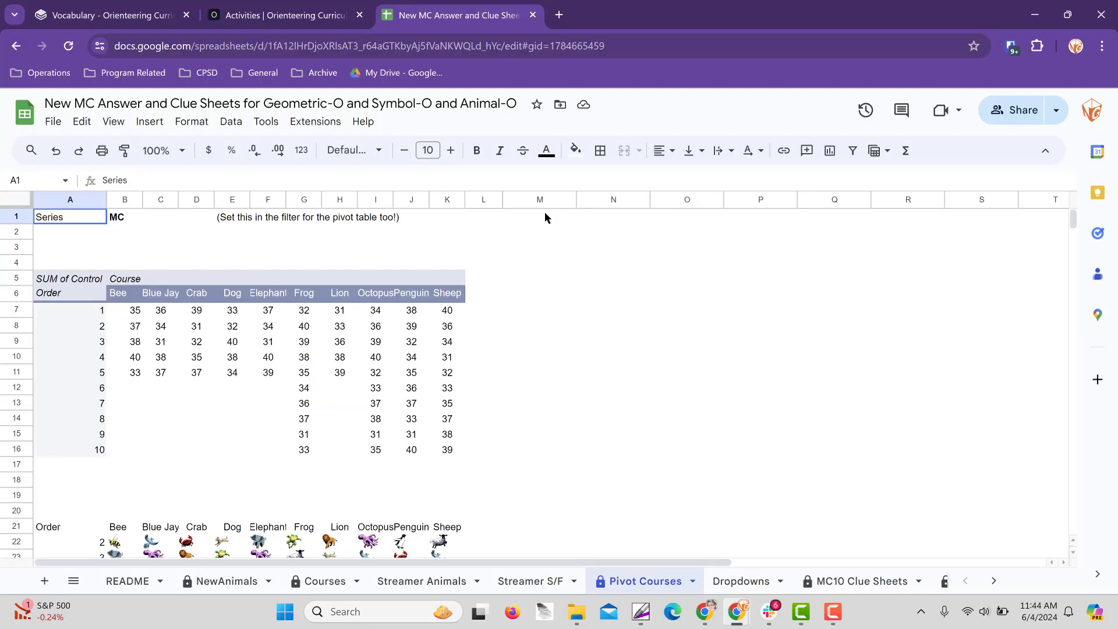
{"action": "key", "text": "alt+Tab"}
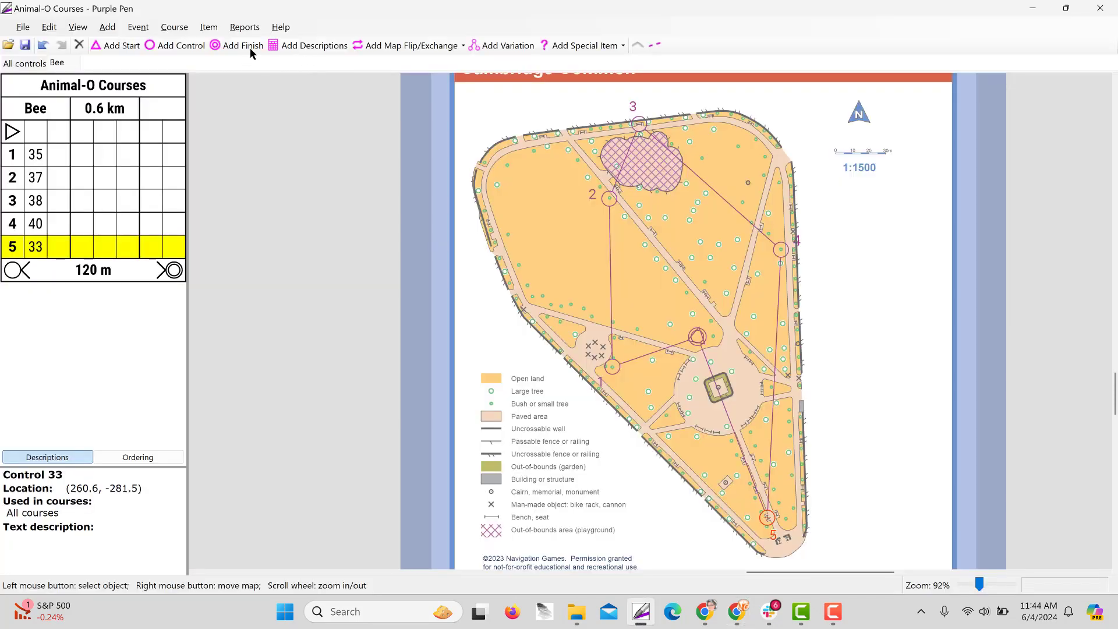
{"action": "left_click", "coordinate": [174, 27]}
{"action": "left_click", "coordinate": [177, 45]}
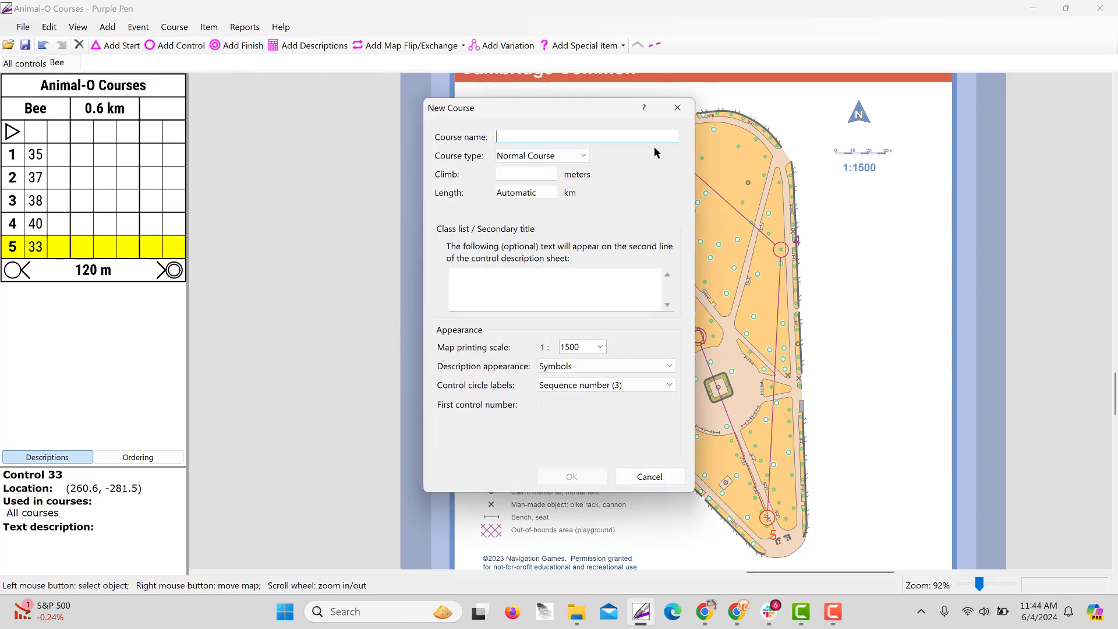
{"action": "type", "text": "Blue Jay"}
{"action": "left_click", "coordinate": [574, 473]}
Add the existing controls 36, 34, 31 and 38 to the Blue Jay course, in that order.
{"action": "left_click", "coordinate": [694, 341]}
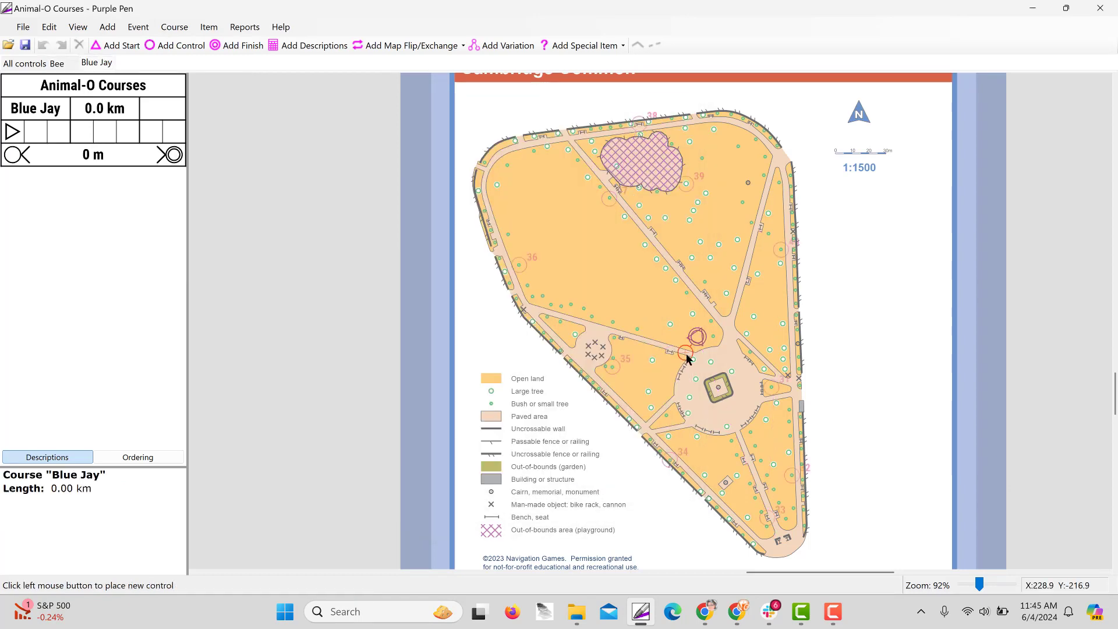
{"action": "left_click", "coordinate": [519, 266]}
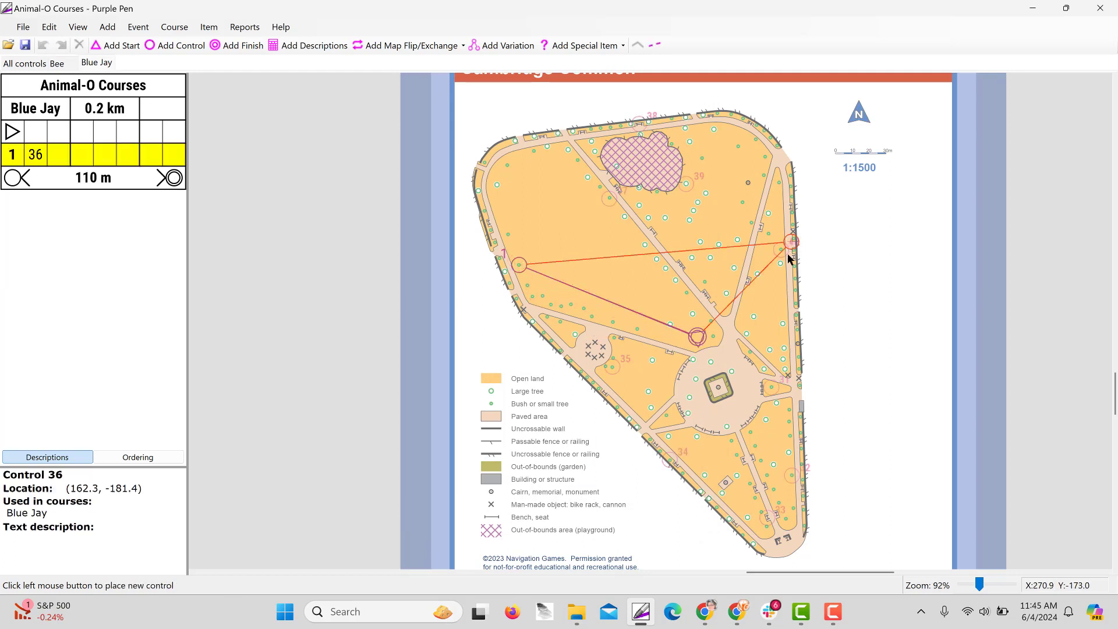
{"action": "left_click", "coordinate": [670, 460]}
{"action": "left_click", "coordinate": [772, 389]}
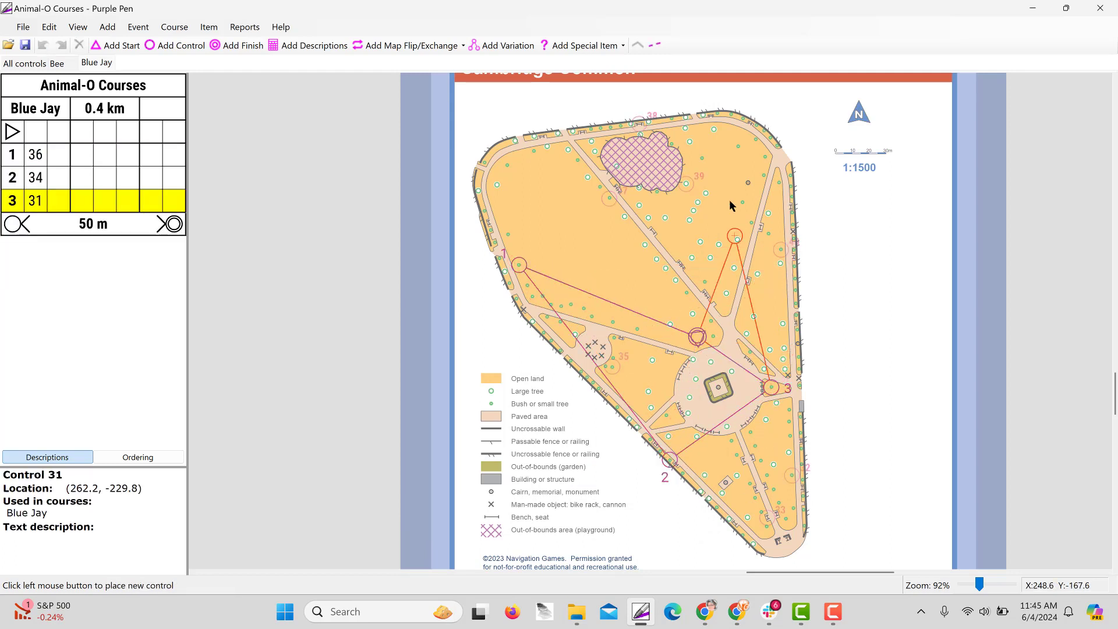
{"action": "left_click", "coordinate": [644, 126]}
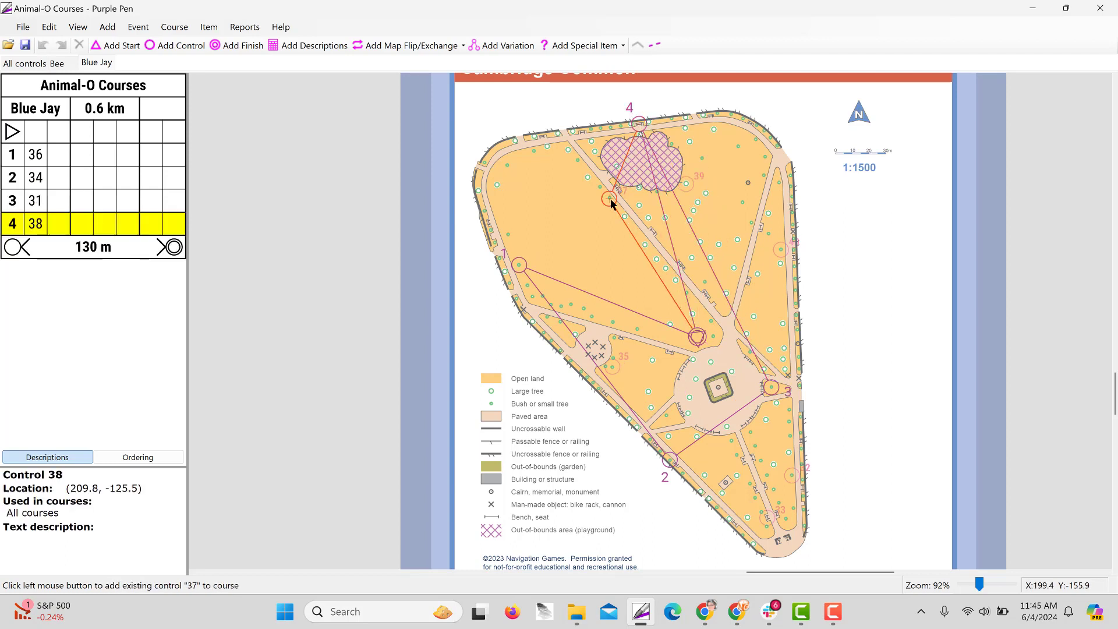
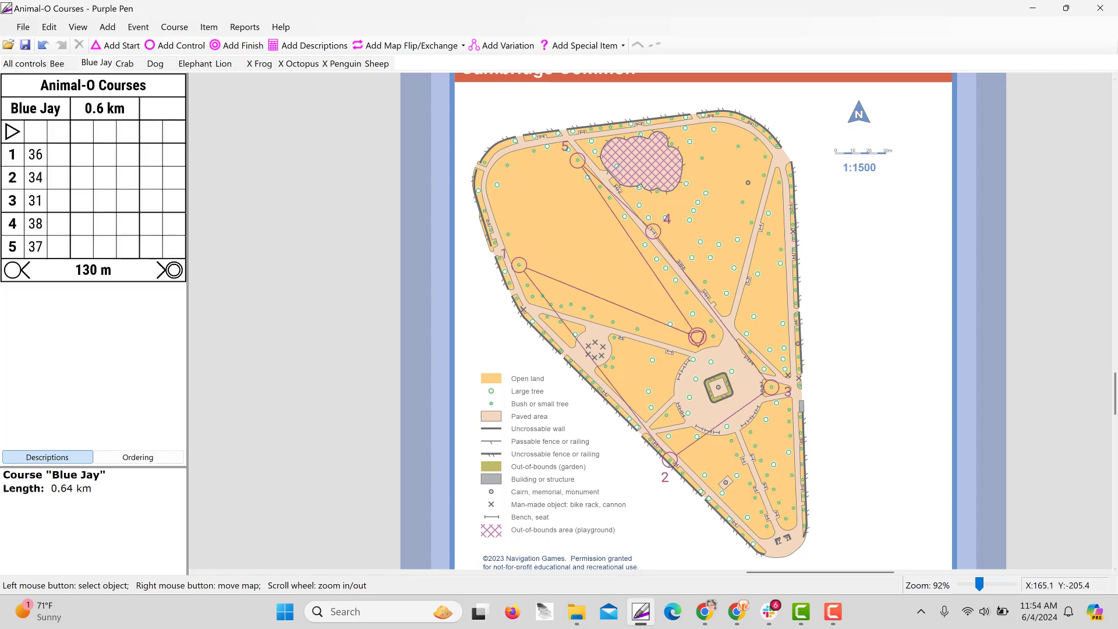
Review the layouts of the Sheep, Blue Jay, Bee and Crab courses on the map, ending on Sheep.
{"action": "left_click", "coordinate": [377, 63]}
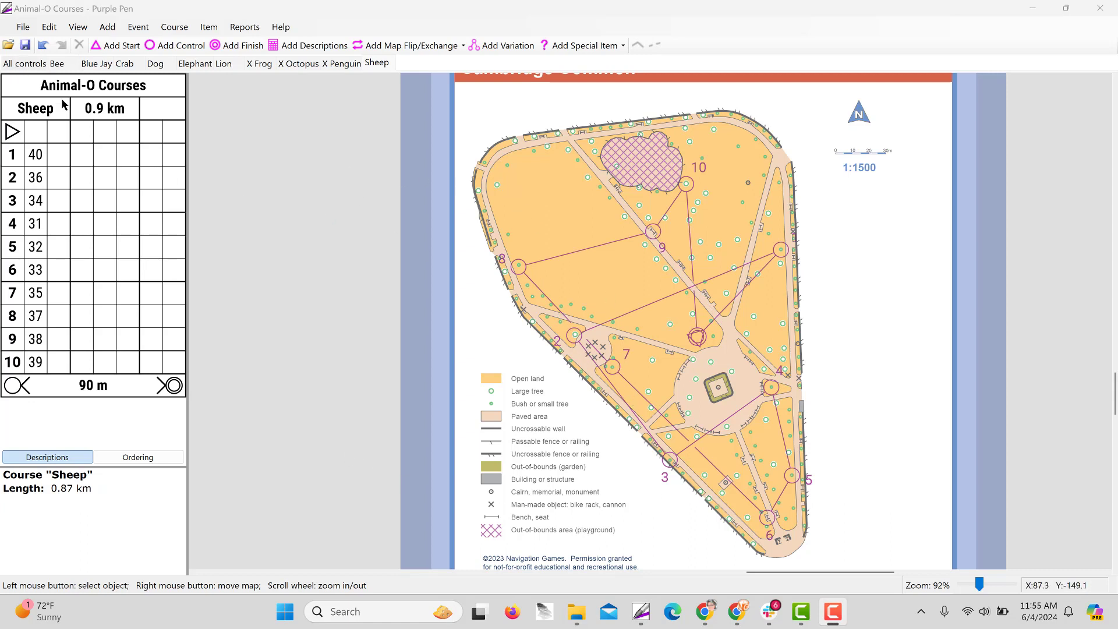
{"action": "left_click", "coordinate": [92, 64]}
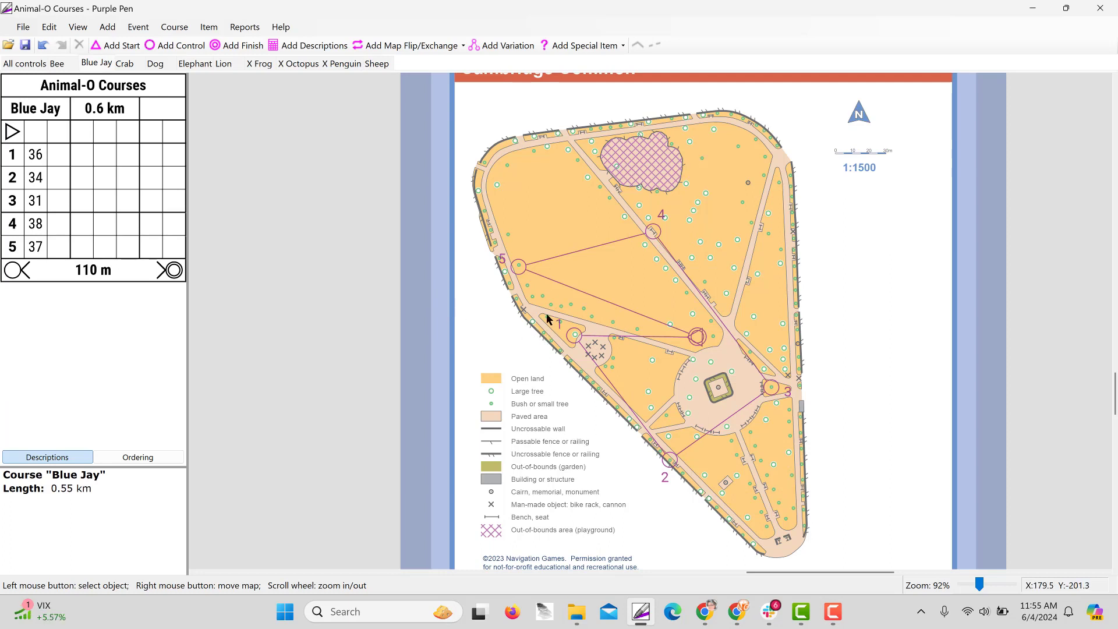
{"action": "left_click", "coordinate": [60, 64]}
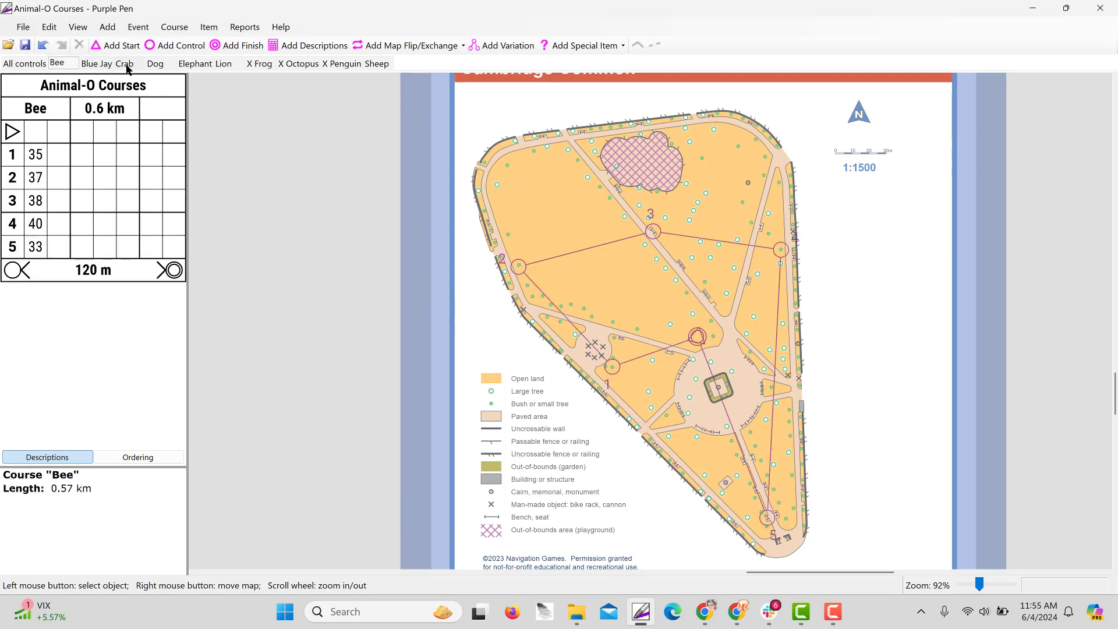
{"action": "left_click", "coordinate": [126, 65]}
{"action": "left_click", "coordinate": [369, 66]}
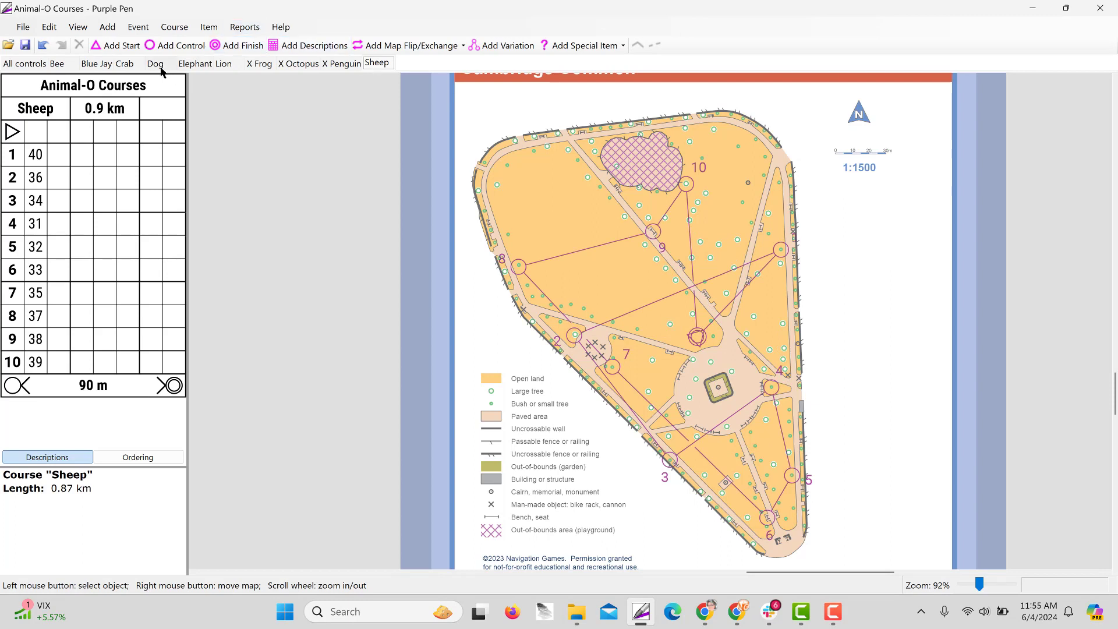
In the event's appearance settings, make the control numbers bold and turn off the IOF standard sizes.
{"action": "left_click", "coordinate": [138, 27]}
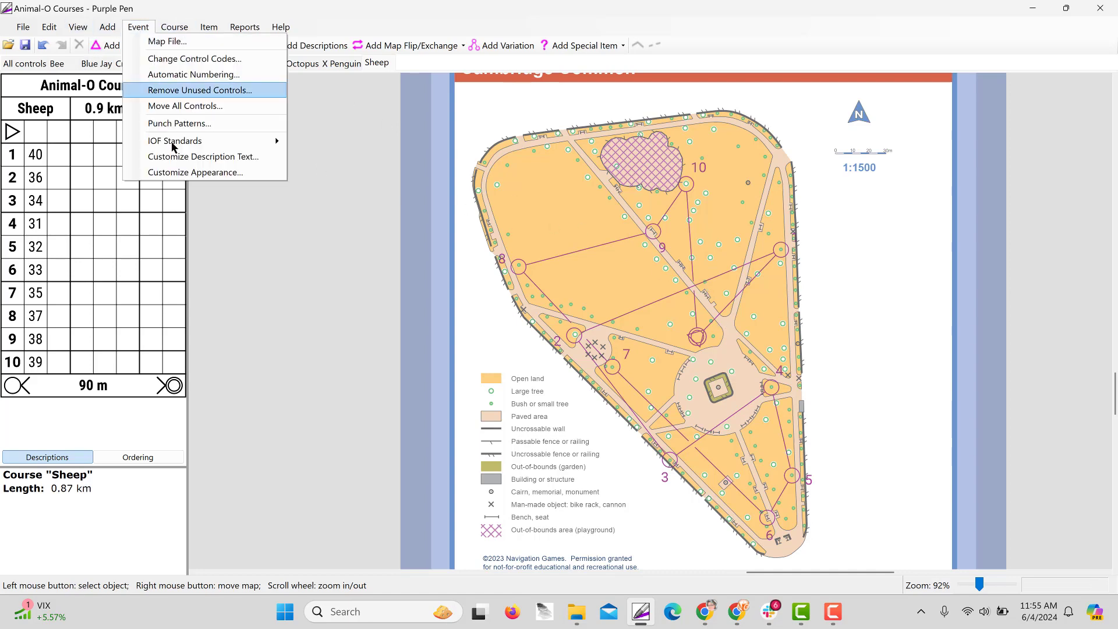
{"action": "left_click", "coordinate": [185, 172]}
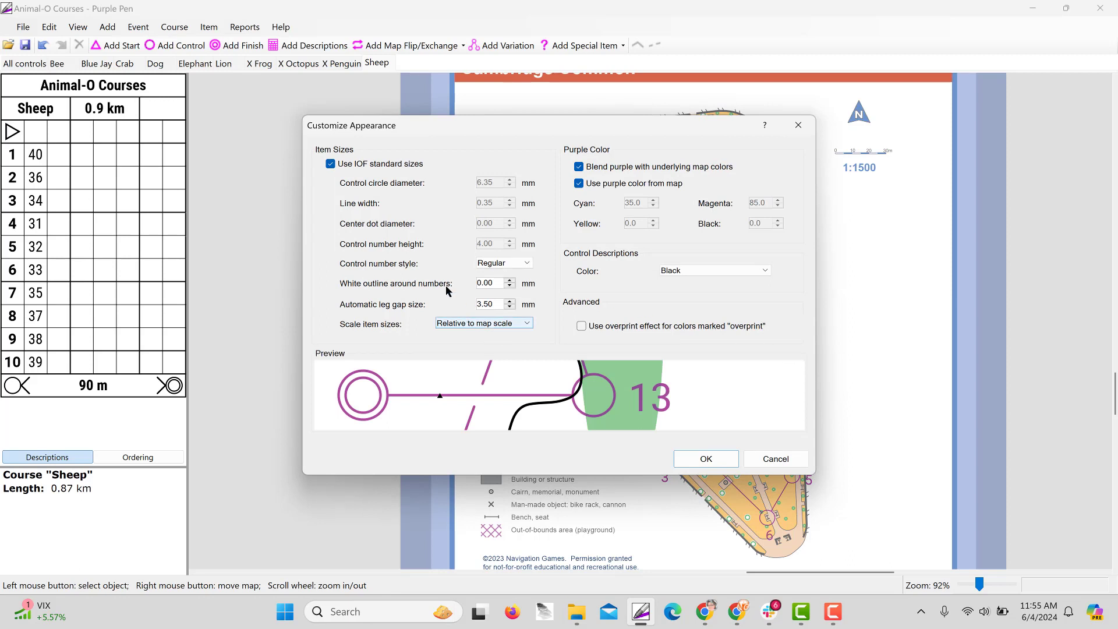
{"action": "left_click", "coordinate": [519, 263]}
{"action": "left_click", "coordinate": [502, 278]}
{"action": "left_click", "coordinate": [330, 164]}
{"action": "left_click_drag", "start_coordinate": [530, 140], "coordinate": [914, 255]}
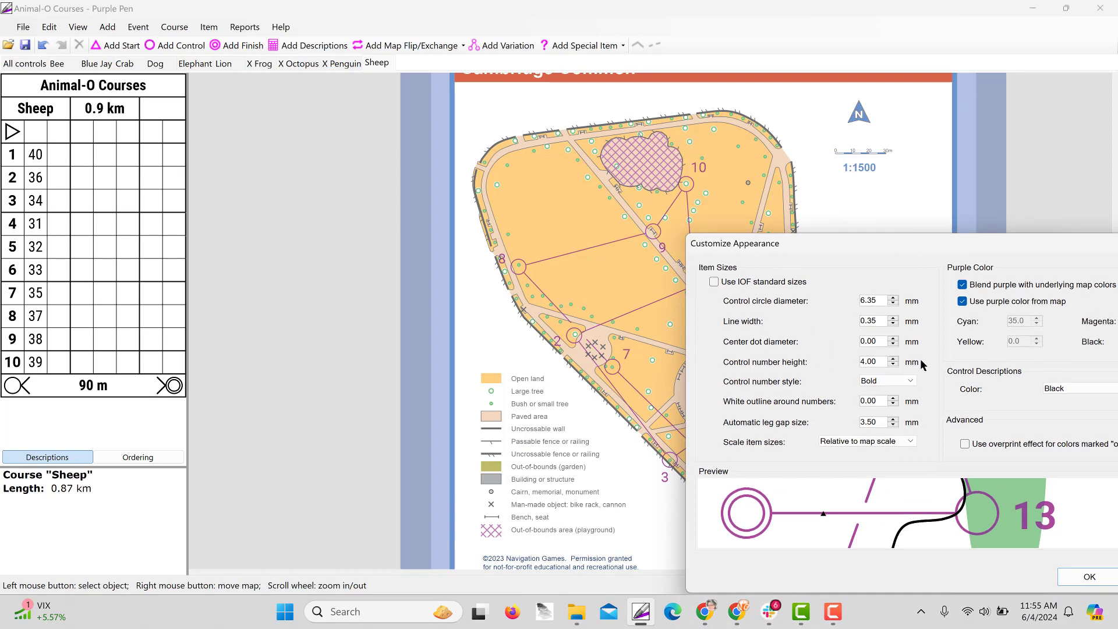
Set the line width to 0.5 mm and the white outline around numbers to 0.2 mm, and apply the appearance settings.
{"action": "double_click", "coordinate": [866, 321]}
{"action": "type", "text": "0.5"}
{"action": "left_click", "coordinate": [869, 401]}
{"action": "type", "text": "2"}
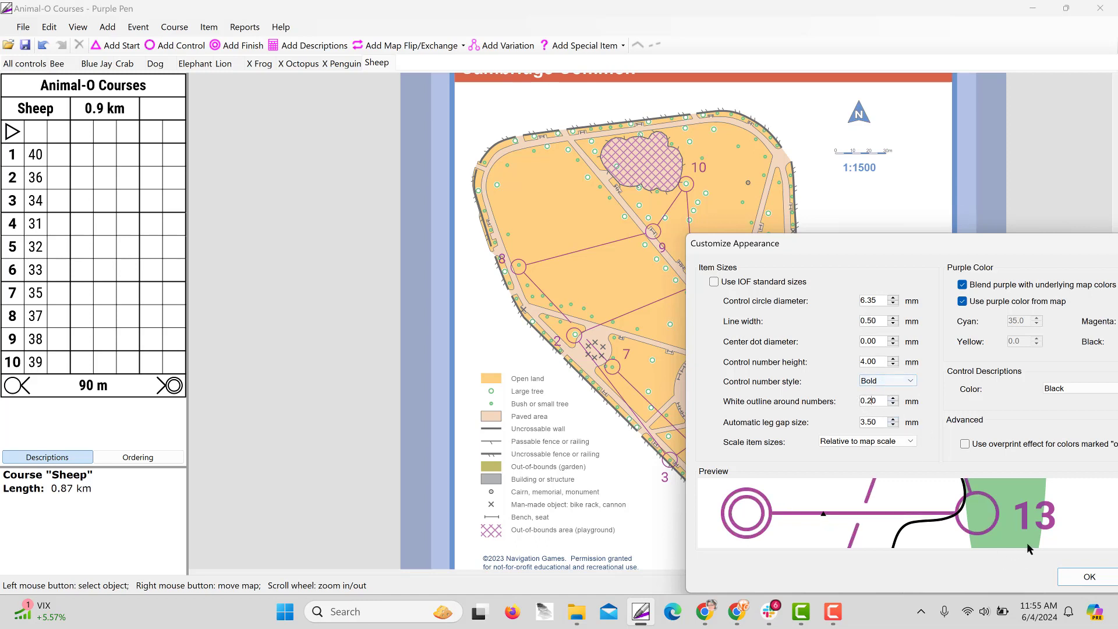
{"action": "left_click", "coordinate": [1081, 577]}
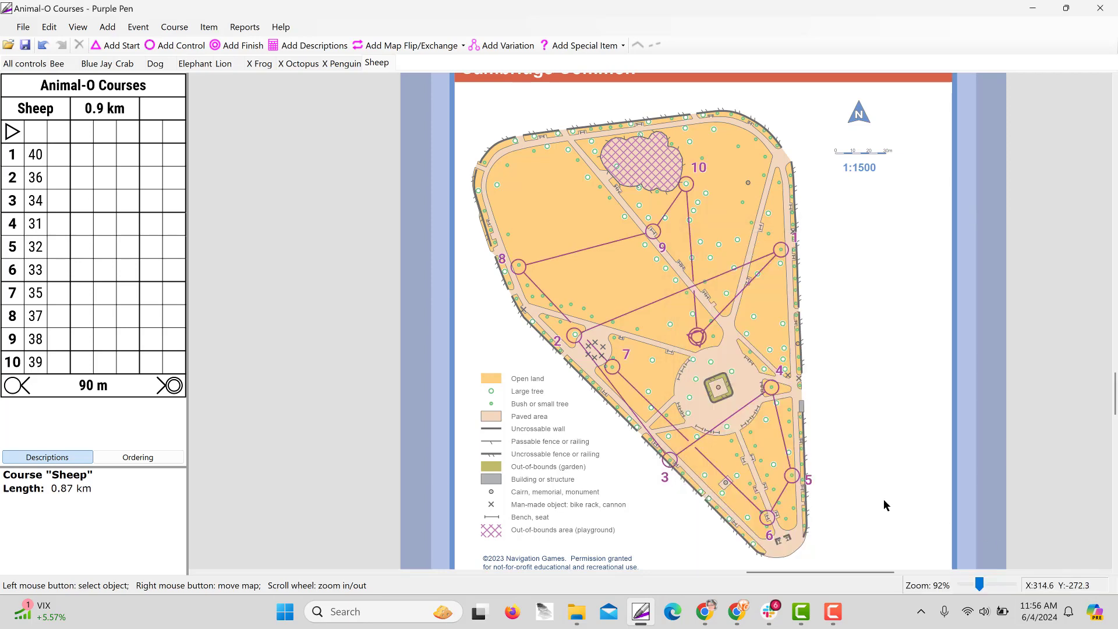
Set the control circle diameter to 8 mm in the event's appearance settings.
{"action": "left_click", "coordinate": [138, 27]}
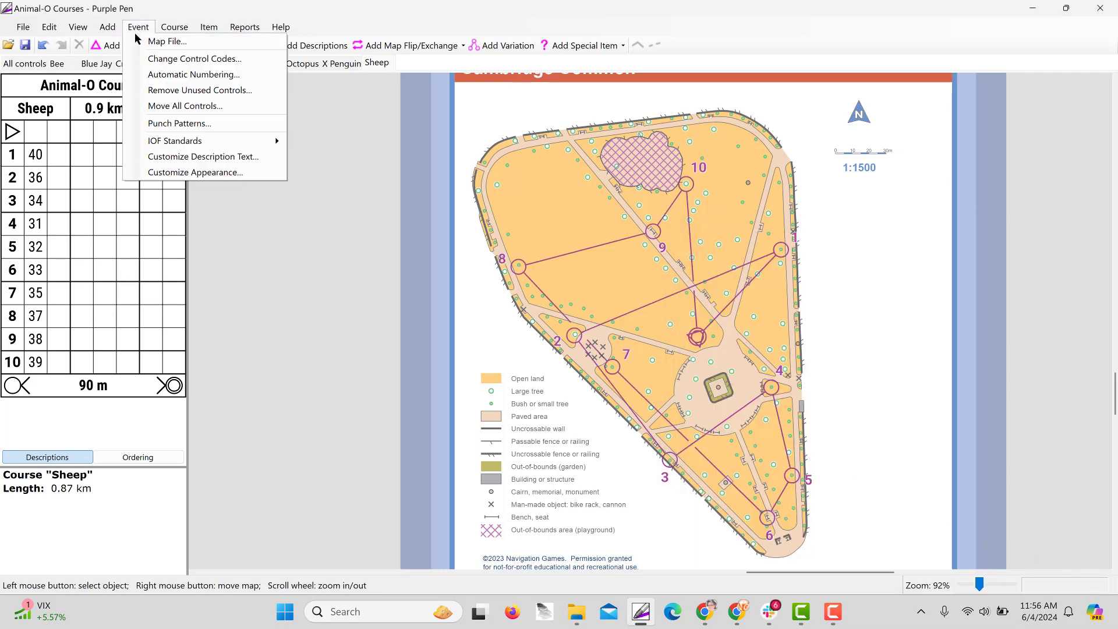
{"action": "left_click", "coordinate": [153, 169]}
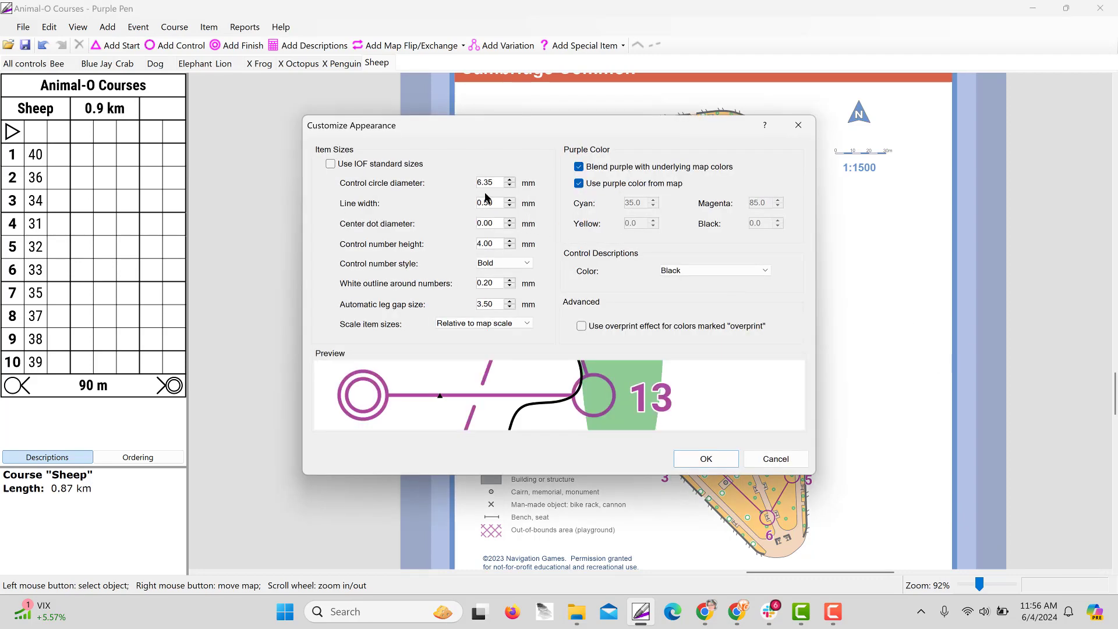
{"action": "left_click_drag", "start_coordinate": [494, 182], "coordinate": [427, 182]}
{"action": "left_click", "coordinate": [706, 459]}
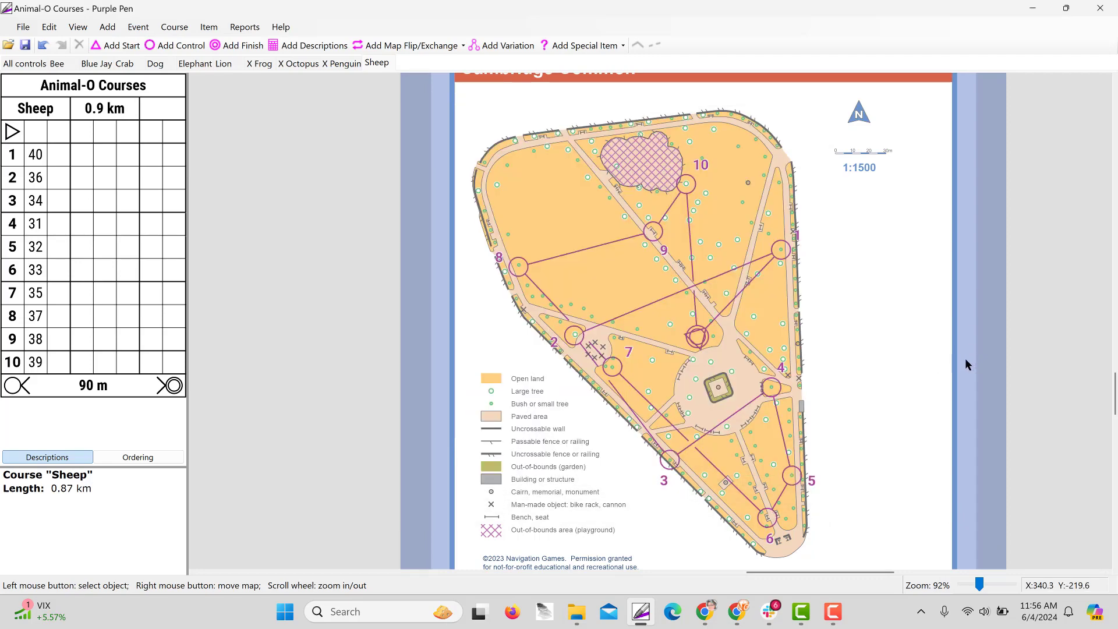
Set the control number height to 5 mm in the event's appearance settings.
{"action": "left_click", "coordinate": [139, 26]}
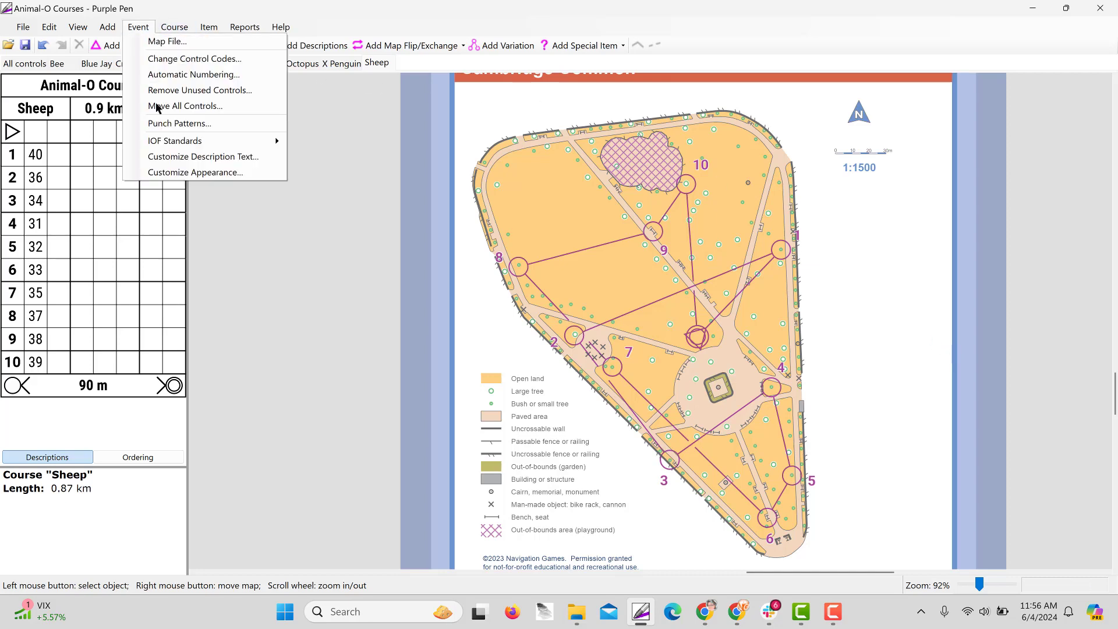
{"action": "left_click", "coordinate": [163, 172]}
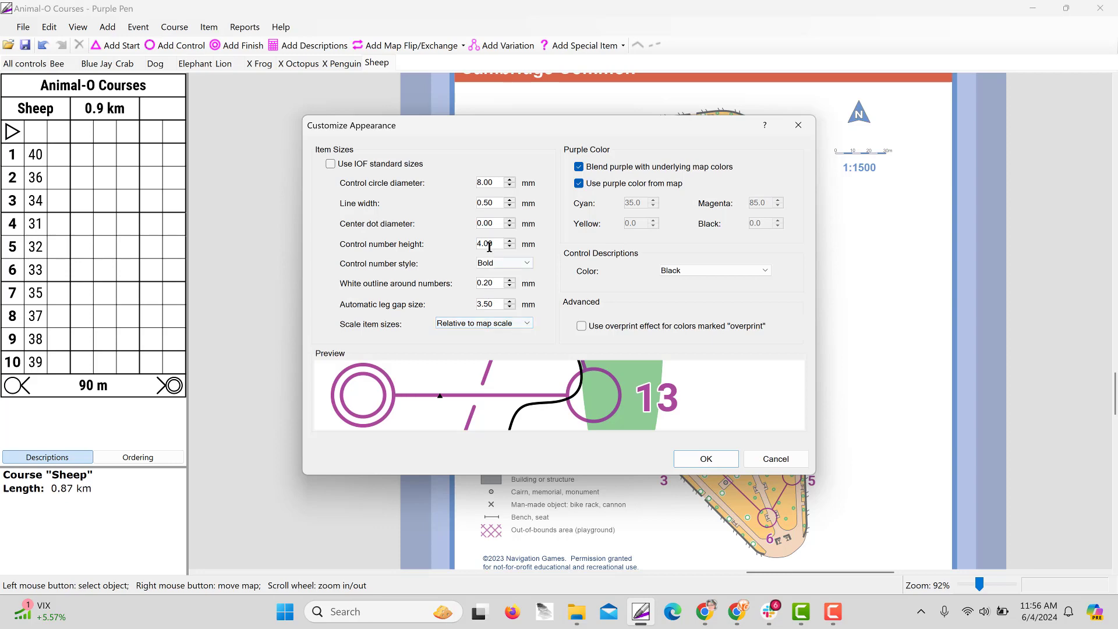
{"action": "left_click_drag", "start_coordinate": [496, 244], "coordinate": [452, 239]}
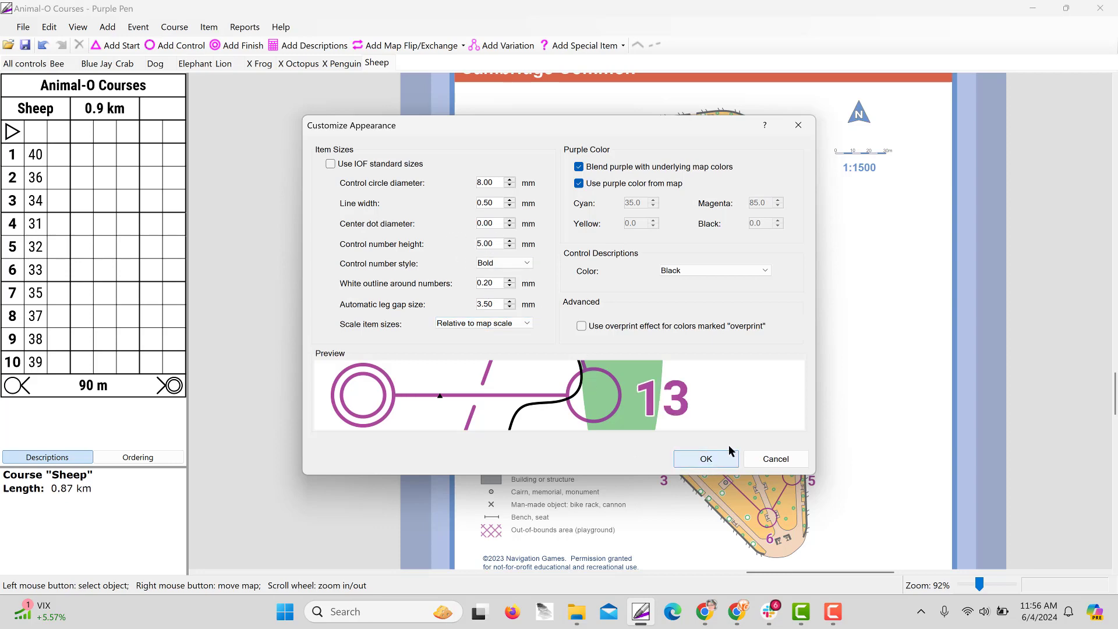
{"action": "left_click", "coordinate": [774, 458]}
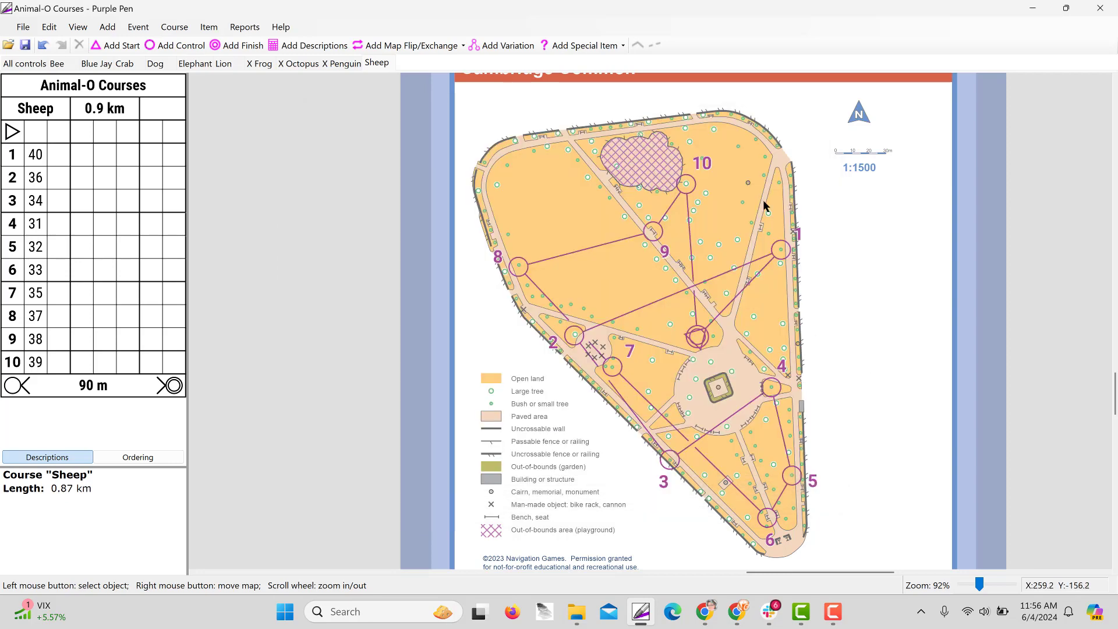
In the Bee course, move number 4 outside the eastern boundary, number 2 above its circle and number 1 just below its circle.
{"action": "left_click", "coordinate": [57, 63]}
{"action": "left_click", "coordinate": [800, 233]}
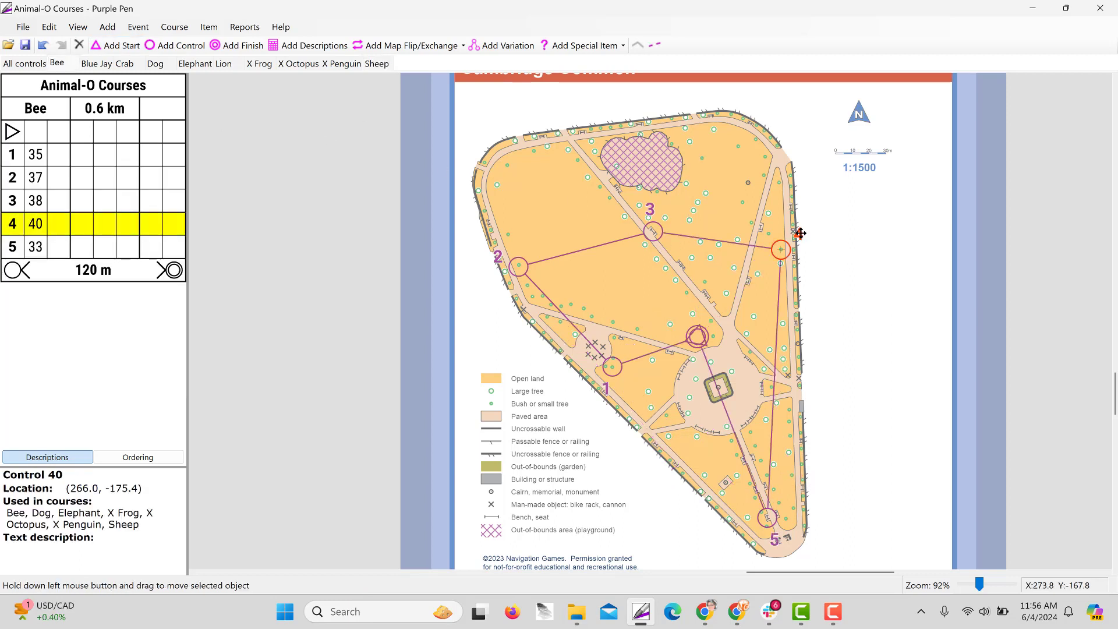
{"action": "left_click_drag", "start_coordinate": [800, 234], "coordinate": [807, 244]}
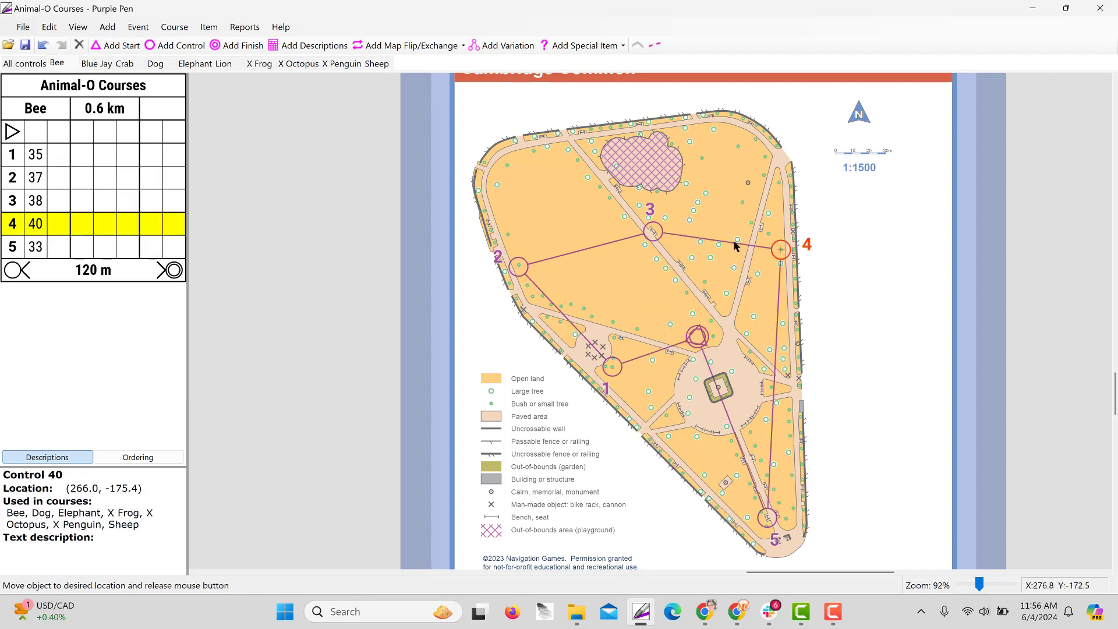
{"action": "left_click", "coordinate": [499, 256]}
{"action": "left_click_drag", "start_coordinate": [500, 256], "coordinate": [524, 245]}
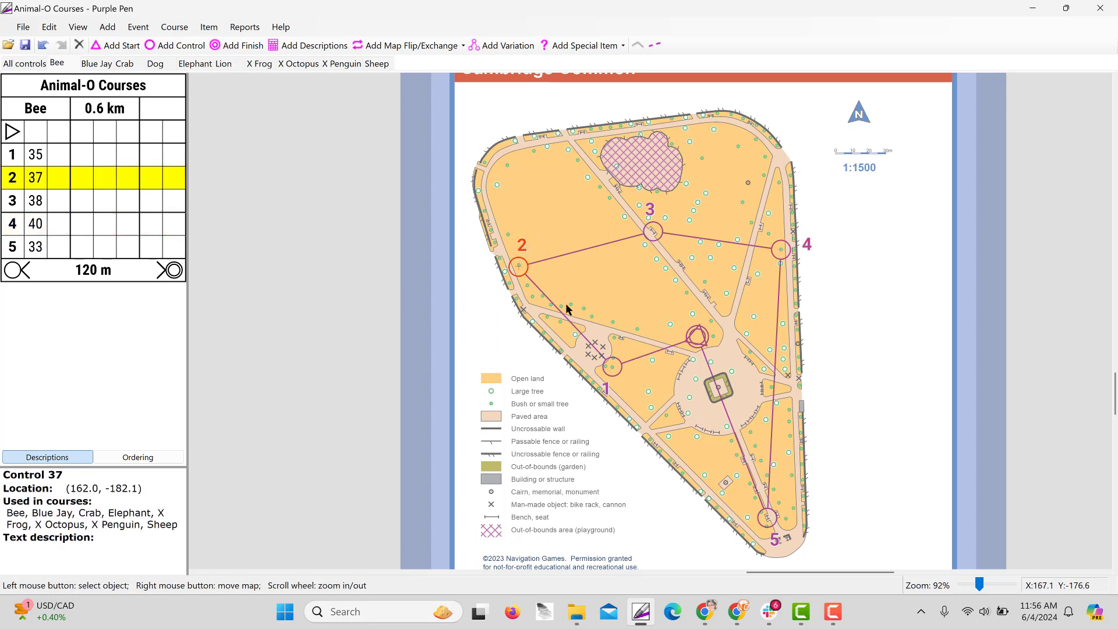
{"action": "left_click", "coordinate": [604, 396]}
{"action": "left_click_drag", "start_coordinate": [606, 390], "coordinate": [621, 386]}
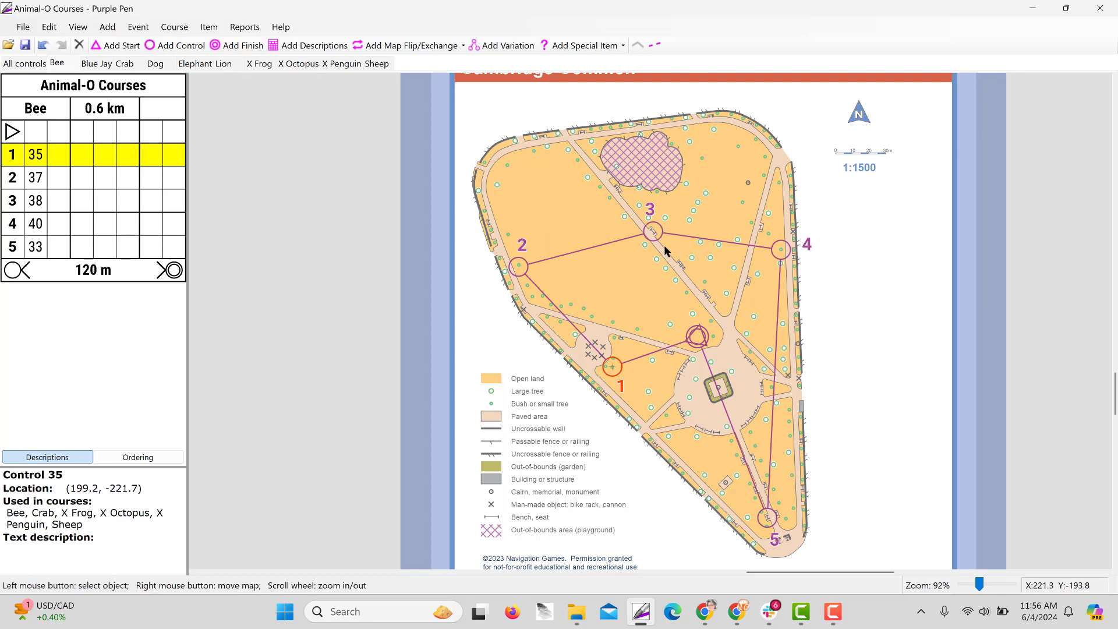
In the Bee course, move number 5 directly below its control circle at the park's southern tip.
{"action": "left_click", "coordinate": [775, 547]}
{"action": "left_click_drag", "start_coordinate": [776, 548], "coordinate": [767, 545]}
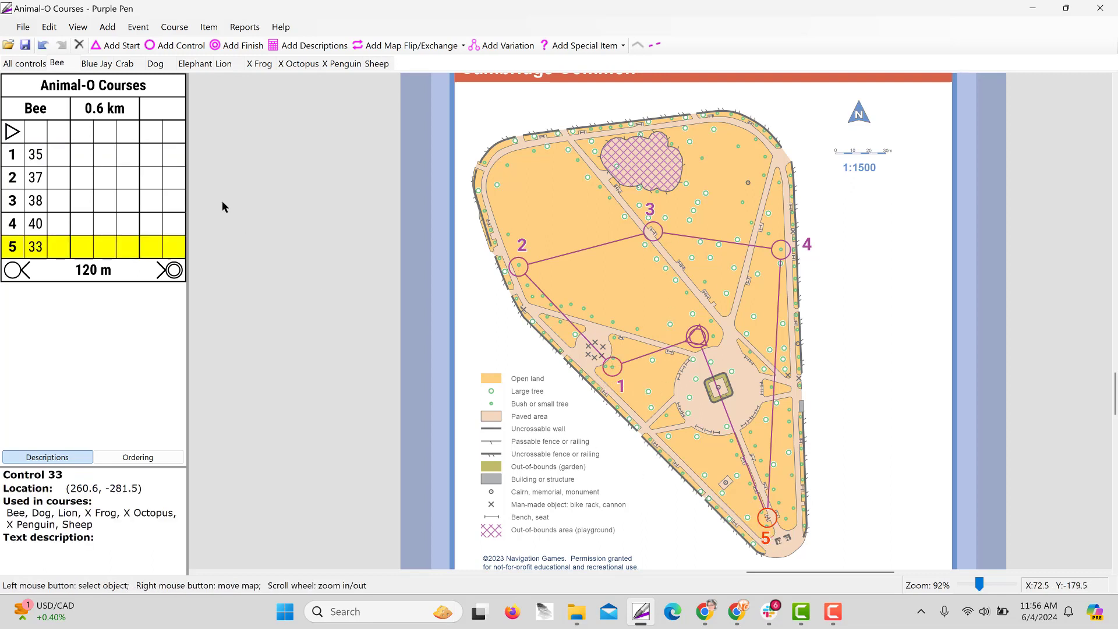
In the Blue Jay course, place numbers 4 and 5 directly above their control circles.
{"action": "left_click", "coordinate": [96, 63]}
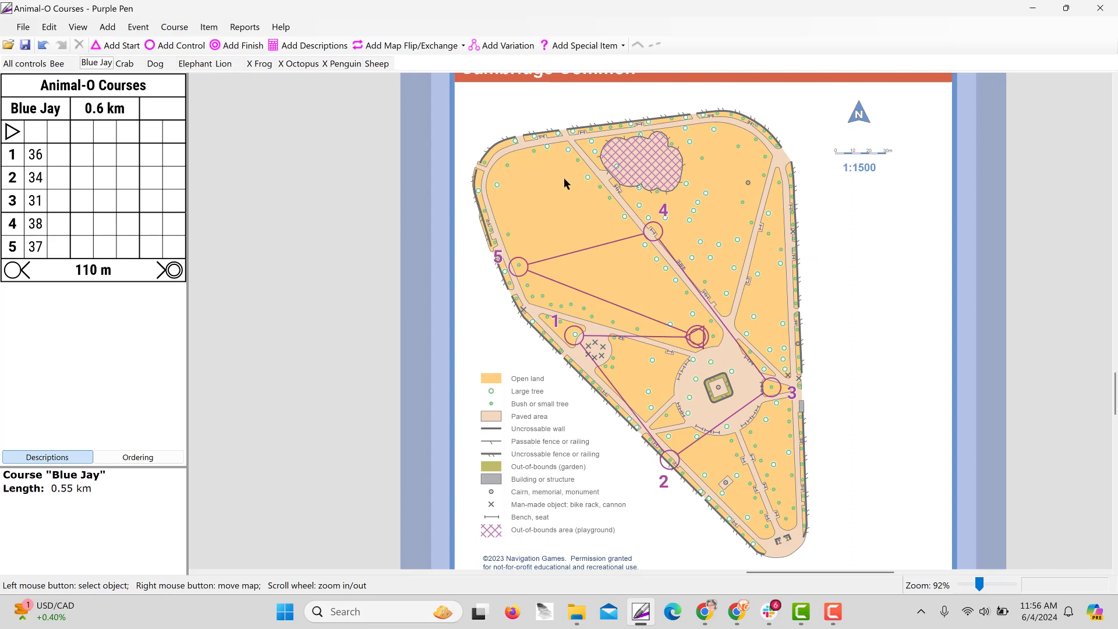
{"action": "left_click", "coordinate": [666, 211]}
{"action": "left_click_drag", "start_coordinate": [666, 210], "coordinate": [660, 210]}
{"action": "left_click", "coordinate": [502, 256]}
{"action": "left_click_drag", "start_coordinate": [502, 257], "coordinate": [517, 276]}
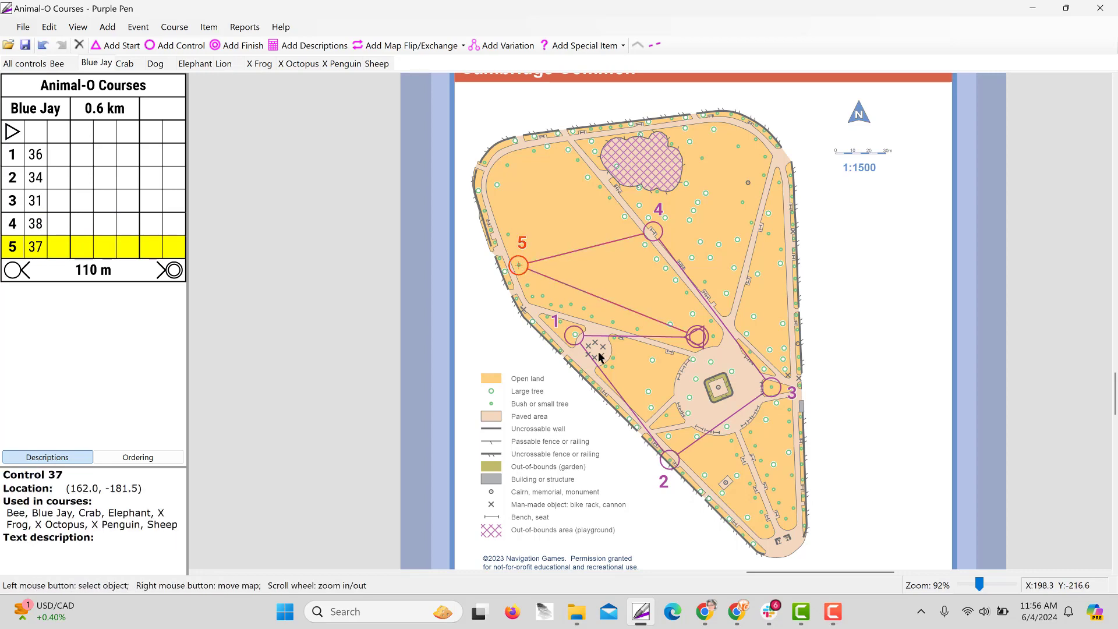
Centre control 36 exactly on the large tree symbol beside the bike racks.
{"action": "scroll", "coordinate": [584, 341], "scroll_direction": "up", "scroll_amount": 4}
{"action": "left_click", "coordinate": [554, 328]}
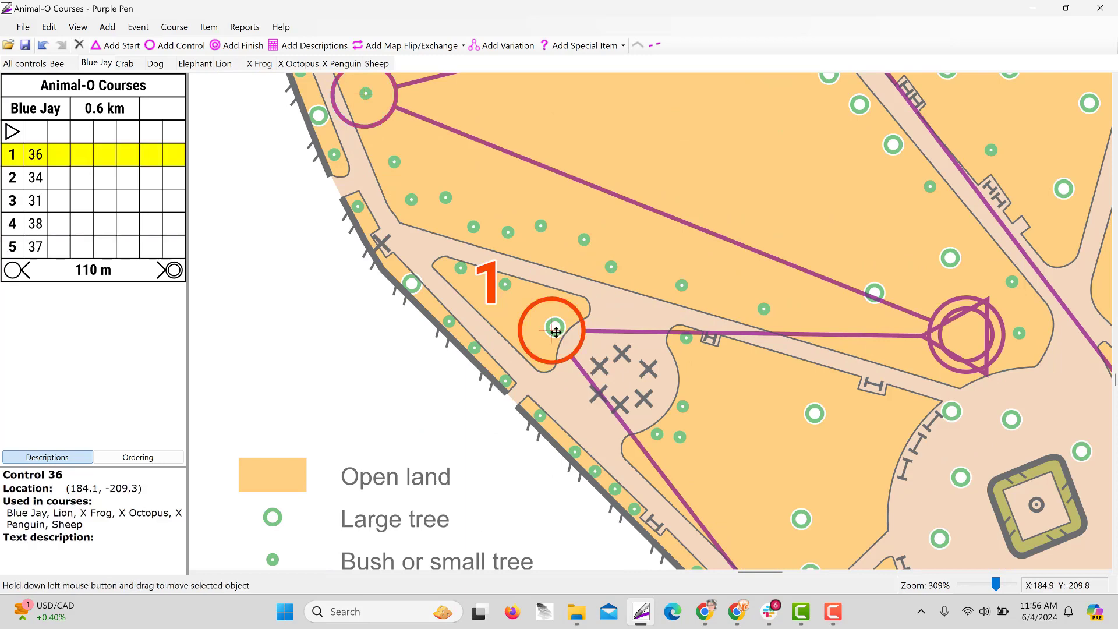
{"action": "left_click_drag", "start_coordinate": [553, 329], "coordinate": [558, 326]}
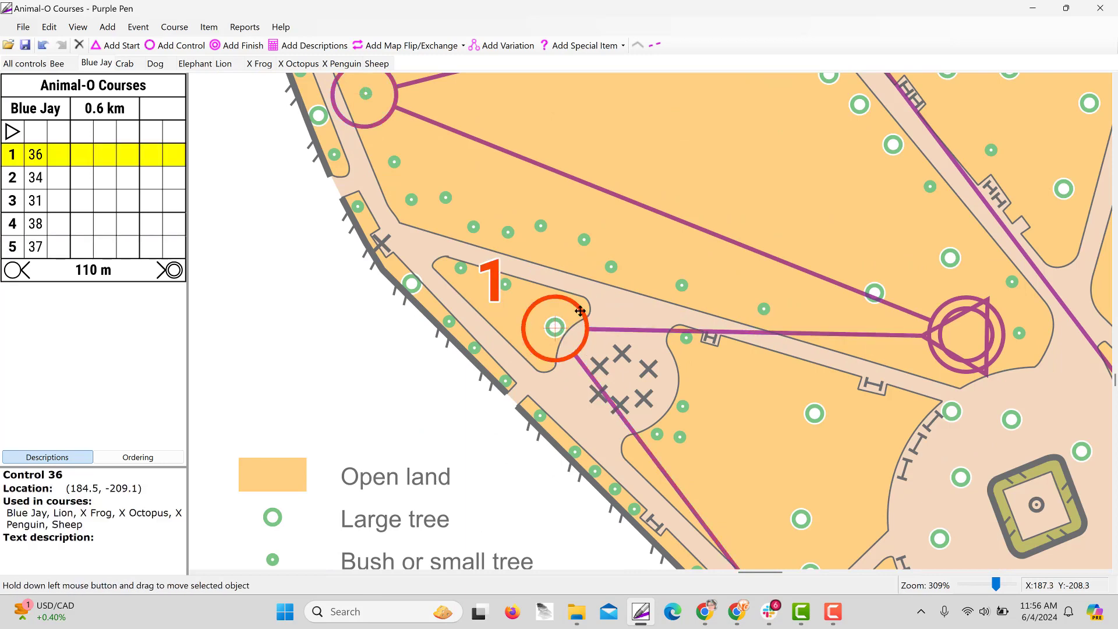
In the Blue Jay course, shift number 3 slightly closer to its circle and number 1 down beside the west of its circle.
{"action": "scroll", "coordinate": [582, 308], "scroll_direction": "down", "scroll_amount": 1}
{"action": "scroll", "coordinate": [581, 307], "scroll_direction": "down", "scroll_amount": 3}
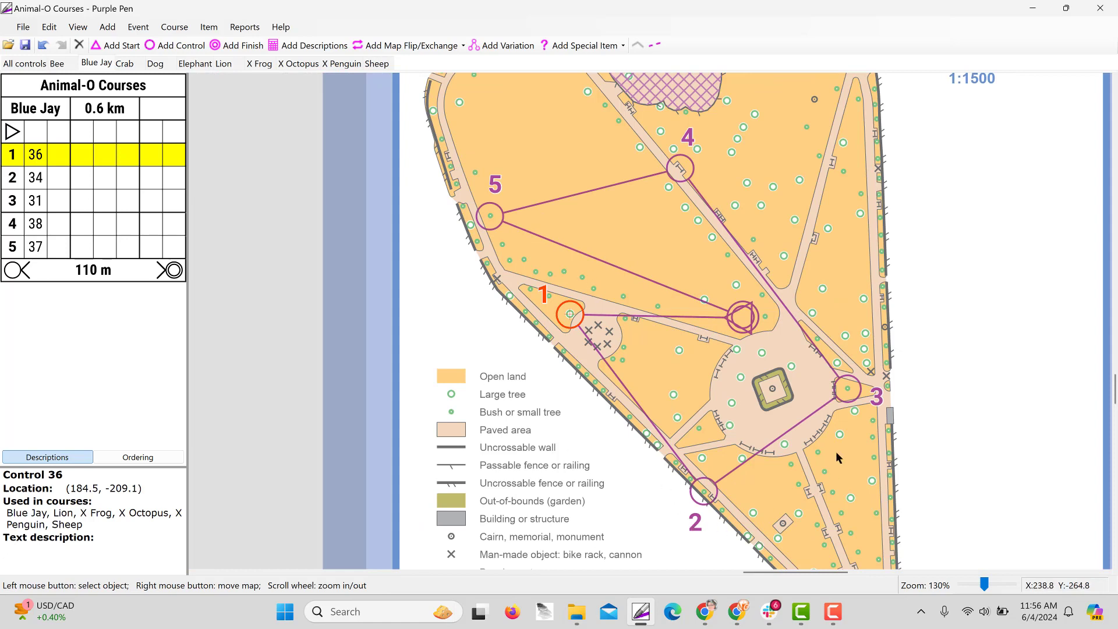
{"action": "left_click", "coordinate": [877, 399]}
{"action": "left_click_drag", "start_coordinate": [876, 399], "coordinate": [867, 405]}
{"action": "left_click_drag", "start_coordinate": [539, 300], "coordinate": [537, 314]}
In the Crab course, move number 5 above its circle and number 4 just below and to the east of its circle.
{"action": "left_click", "coordinate": [124, 63]}
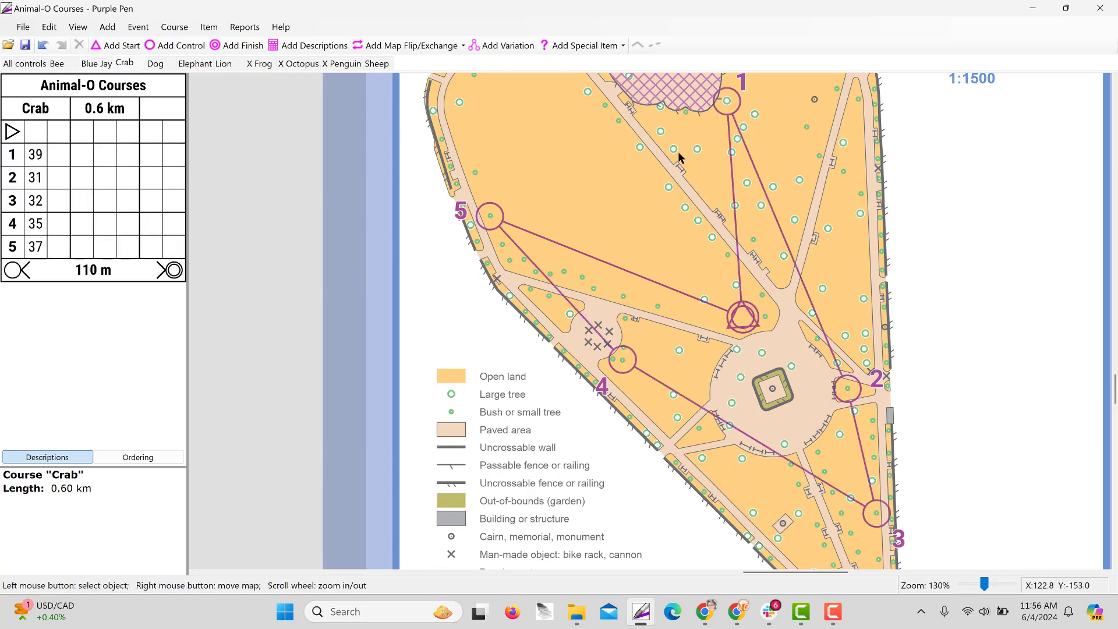
{"action": "scroll", "coordinate": [722, 152], "scroll_direction": "down", "scroll_amount": 1}
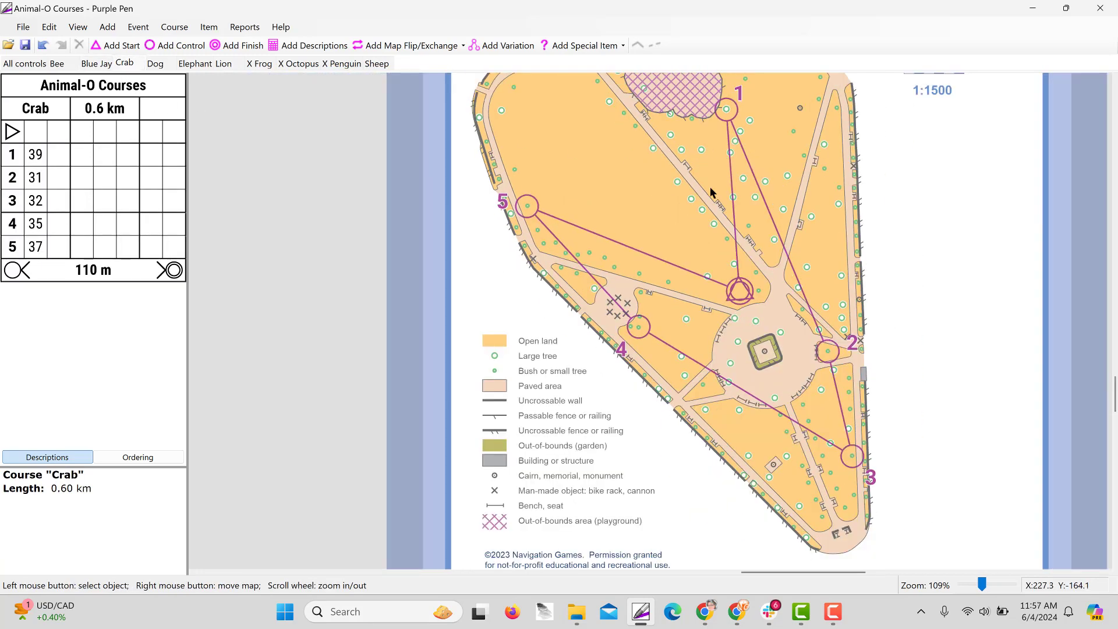
{"action": "left_click", "coordinate": [502, 204]}
{"action": "left_click_drag", "start_coordinate": [502, 203], "coordinate": [529, 185]}
{"action": "left_click", "coordinate": [625, 352]}
{"action": "left_click_drag", "start_coordinate": [624, 352], "coordinate": [653, 350]}
In the Crab course, move numbers 2 and 3 outside the park's eastern boundary, level with their circles.
{"action": "left_click", "coordinate": [876, 489]}
{"action": "left_click_drag", "start_coordinate": [876, 488], "coordinate": [851, 489]}
{"action": "left_click", "coordinate": [852, 345]}
{"action": "left_click_drag", "start_coordinate": [852, 345], "coordinate": [877, 346]}
{"action": "left_click", "coordinate": [899, 361]}
{"action": "left_click", "coordinate": [844, 362]}
{"action": "left_click", "coordinate": [901, 369]}
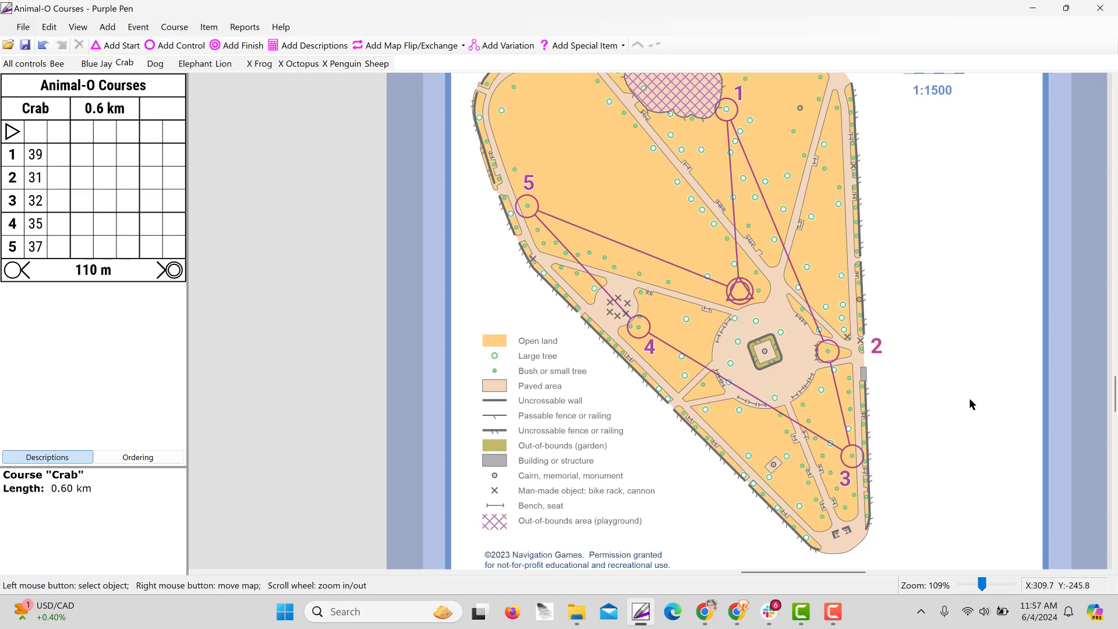
{"action": "left_click", "coordinate": [847, 484]}
{"action": "left_click_drag", "start_coordinate": [848, 483], "coordinate": [886, 458]}
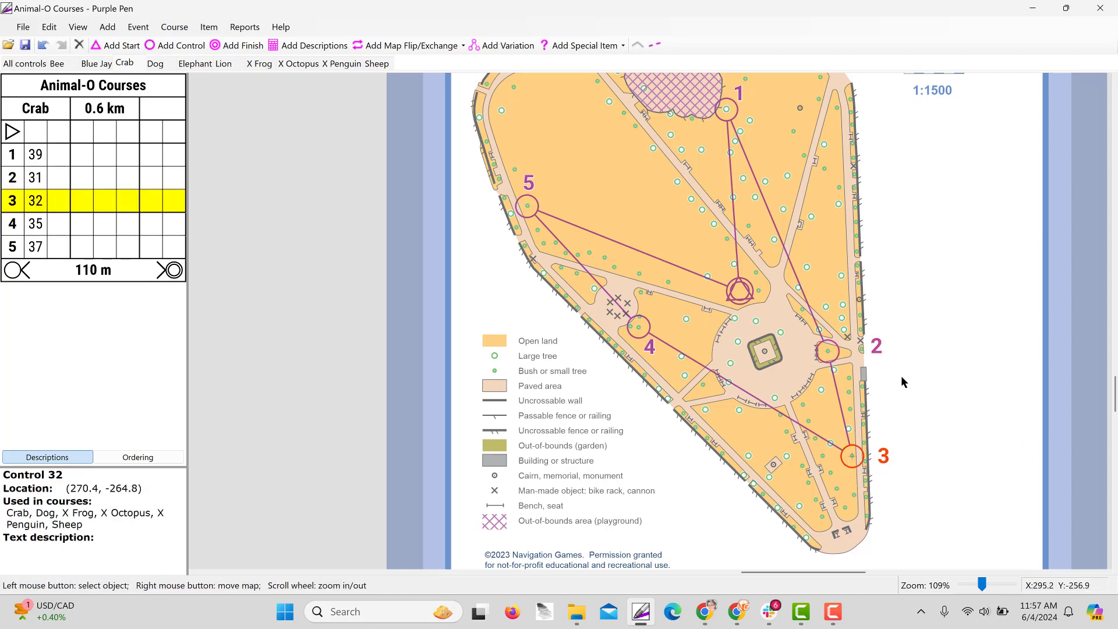
Add the Course Name special text to the map, just below the Cambridge Common title.
{"action": "scroll", "coordinate": [905, 365], "scroll_direction": "down", "scroll_amount": 4}
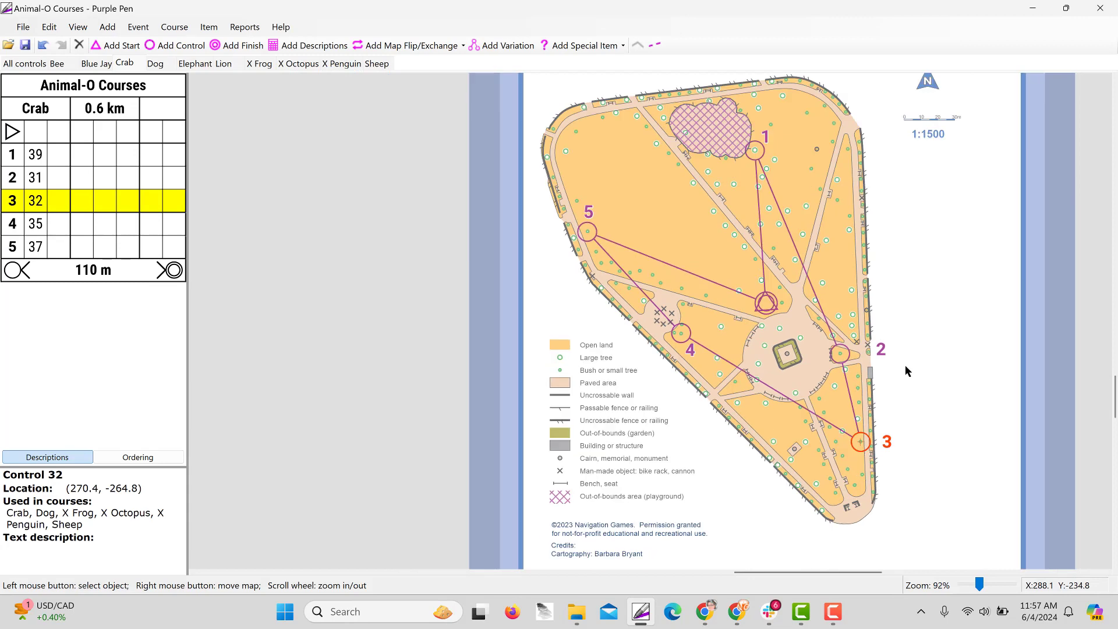
{"action": "left_click", "coordinate": [581, 46]}
{"action": "left_click", "coordinate": [596, 220]}
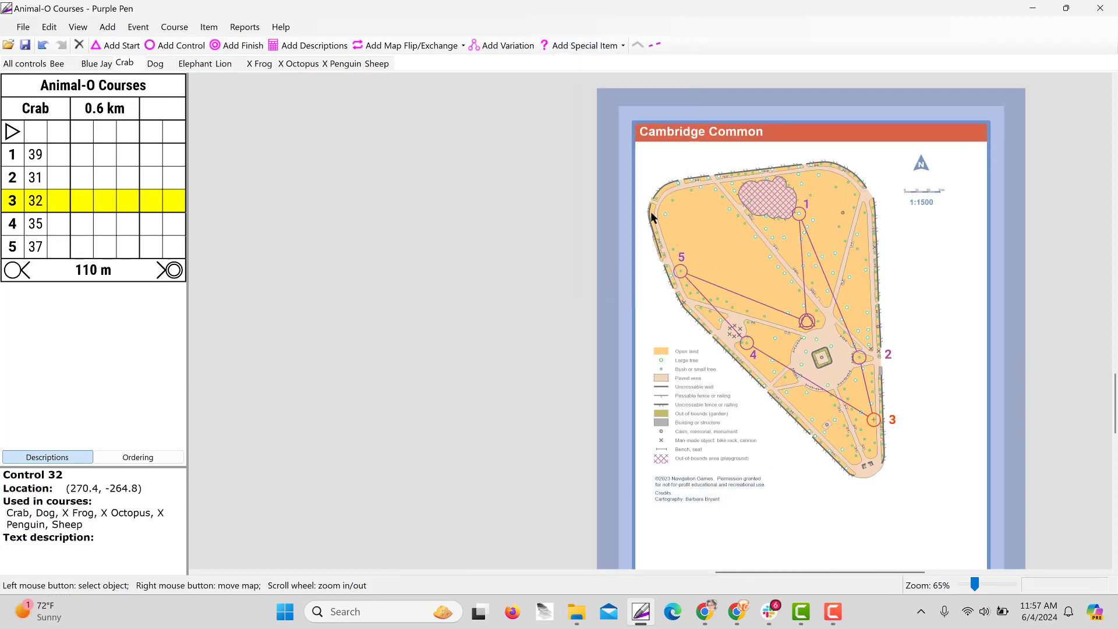
{"action": "left_click", "coordinate": [495, 222]}
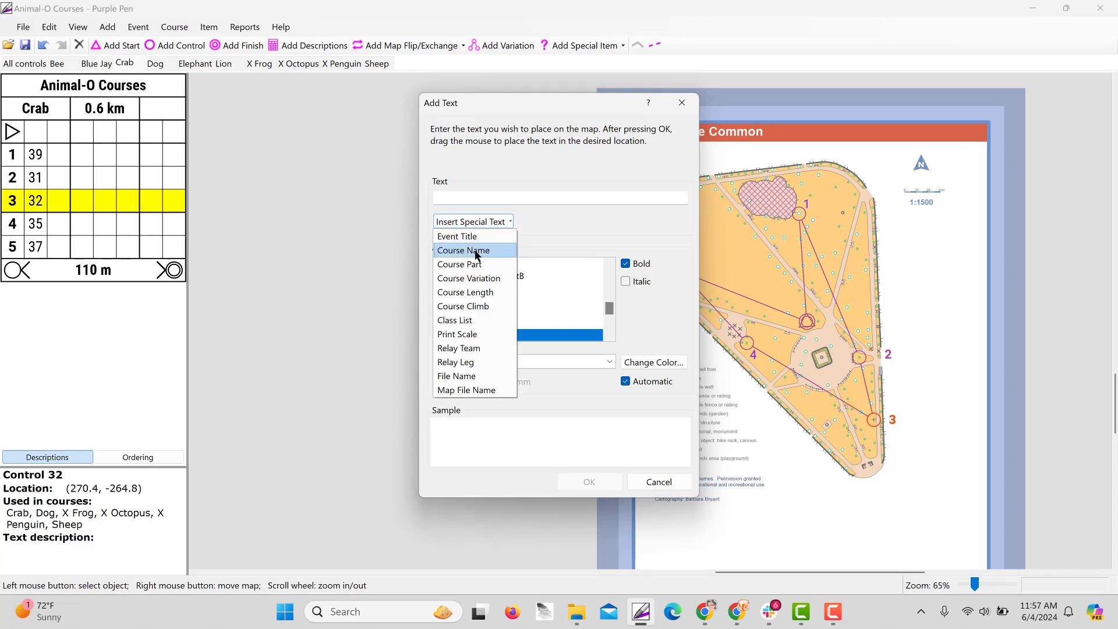
{"action": "left_click", "coordinate": [476, 251]}
{"action": "left_click", "coordinate": [594, 482]}
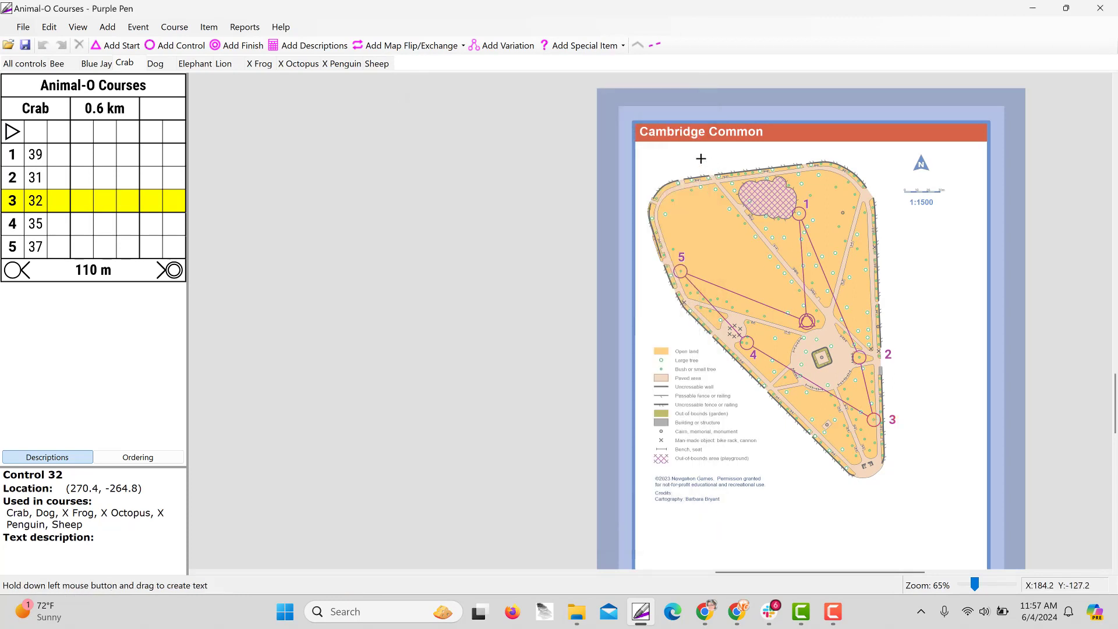
{"action": "left_click_drag", "start_coordinate": [718, 170], "coordinate": [785, 169]}
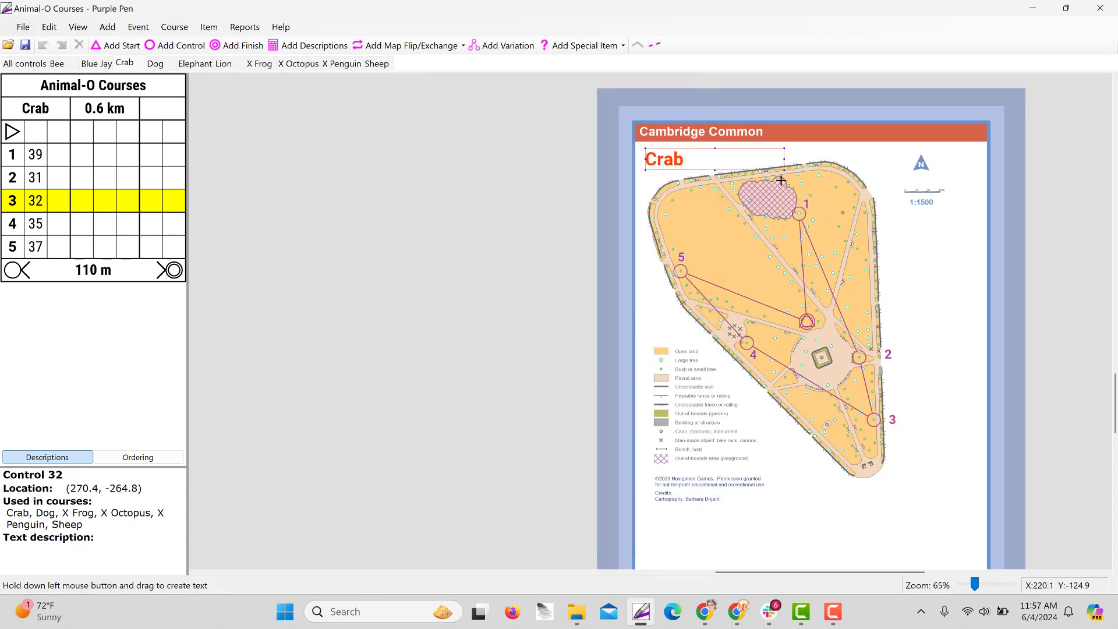
Add the Crab course's control descriptions to the map east of the park, below the 1:1500 scale.
{"action": "scroll", "coordinate": [946, 320], "scroll_direction": "down", "scroll_amount": 1}
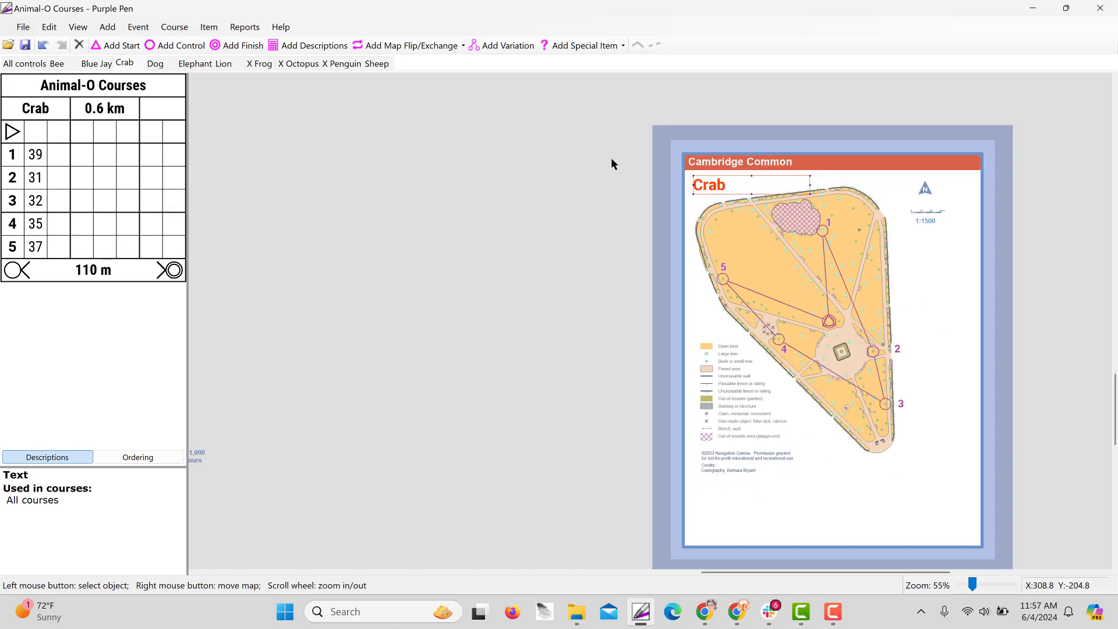
{"action": "left_click", "coordinate": [319, 47]}
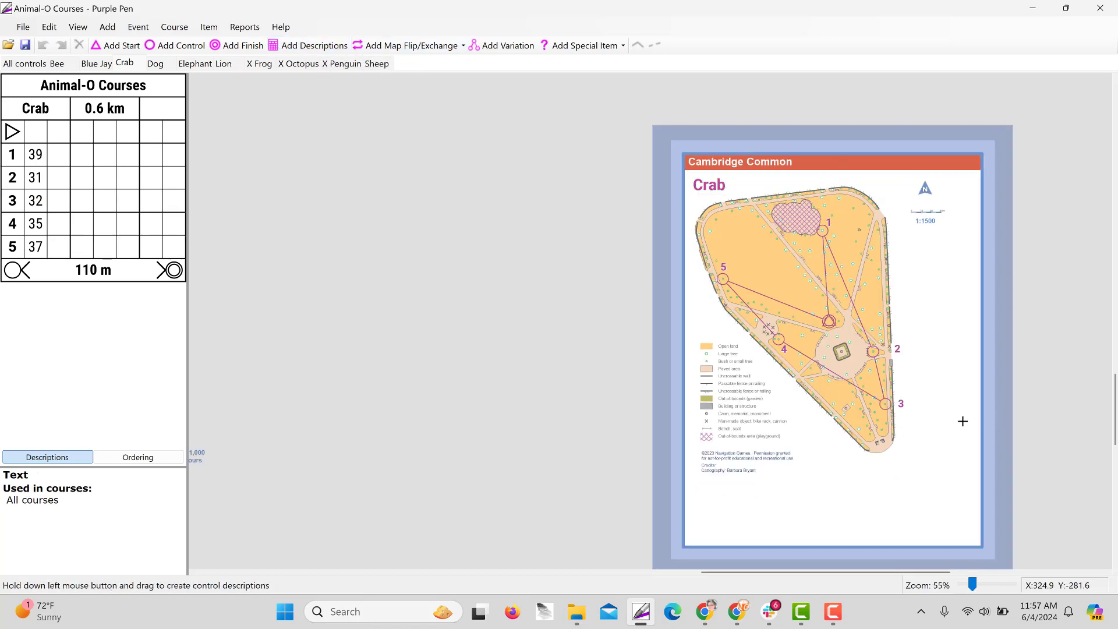
{"action": "mouse_move", "coordinate": [907, 244]}
{"action": "left_mouse_down"}
{"action": "mouse_move", "coordinate": [970, 351]}
{"action": "mouse_move", "coordinate": [956, 317]}
{"action": "left_mouse_up"}
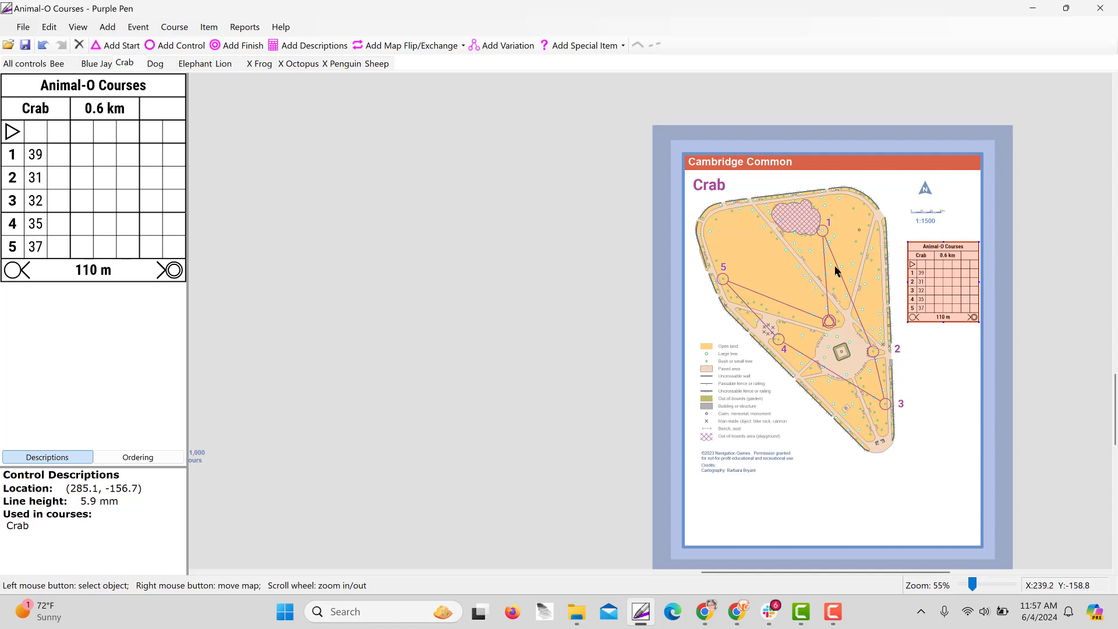
In the All controls descriptions, set control 38's feature to the X special item symbol.
{"action": "left_click", "coordinate": [27, 63]}
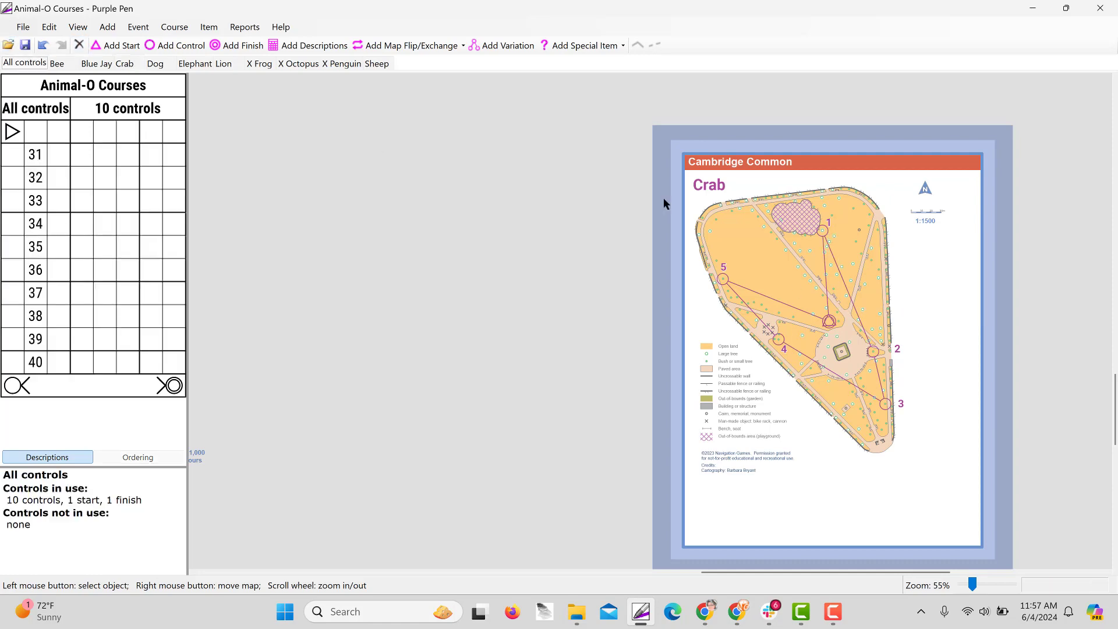
{"action": "scroll", "coordinate": [784, 242], "scroll_direction": "up", "scroll_amount": 5}
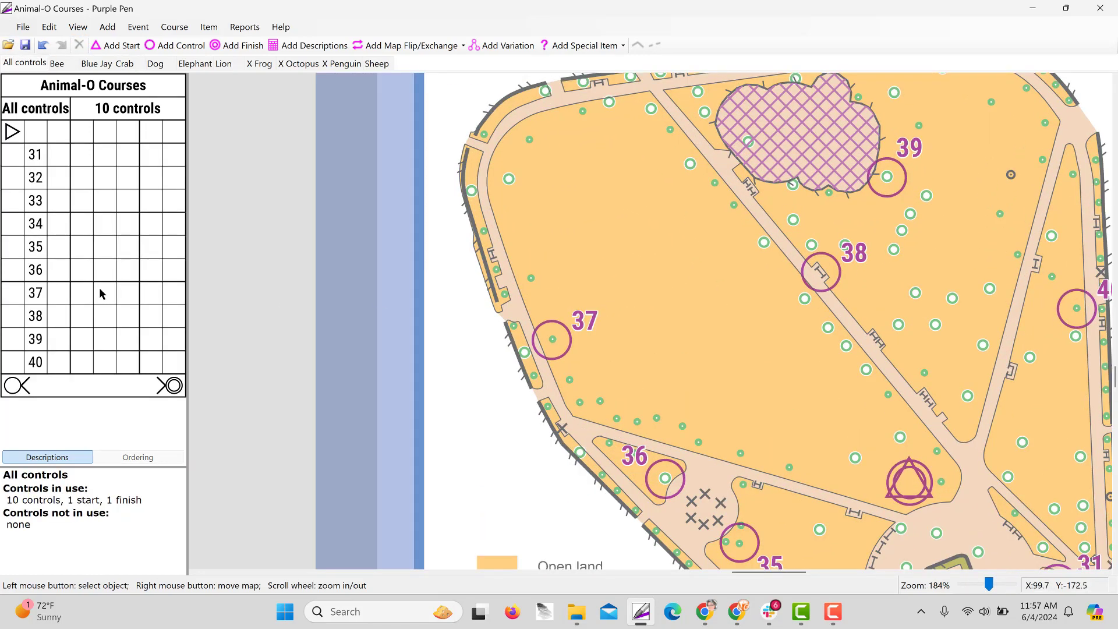
{"action": "left_click", "coordinate": [60, 320]}
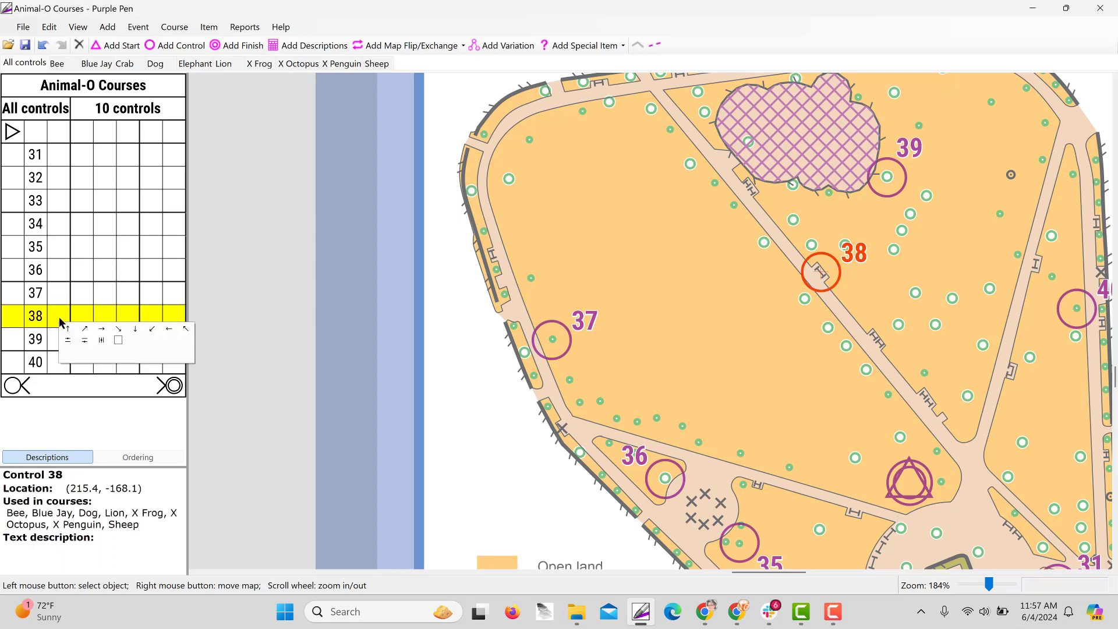
{"action": "left_click", "coordinate": [80, 315]}
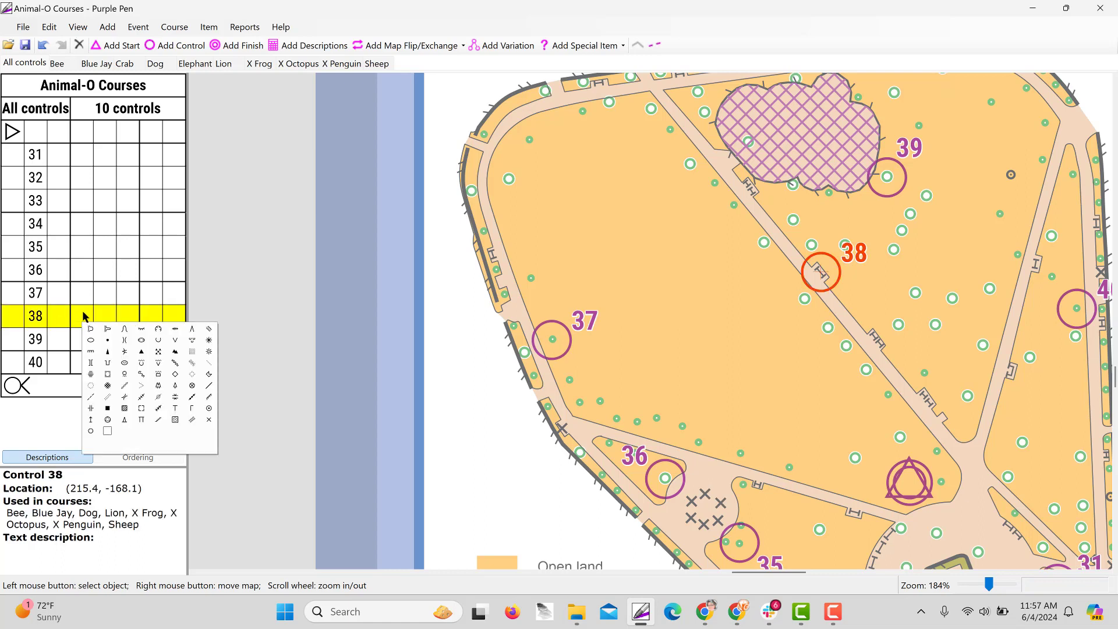
{"action": "left_click", "coordinate": [209, 420]}
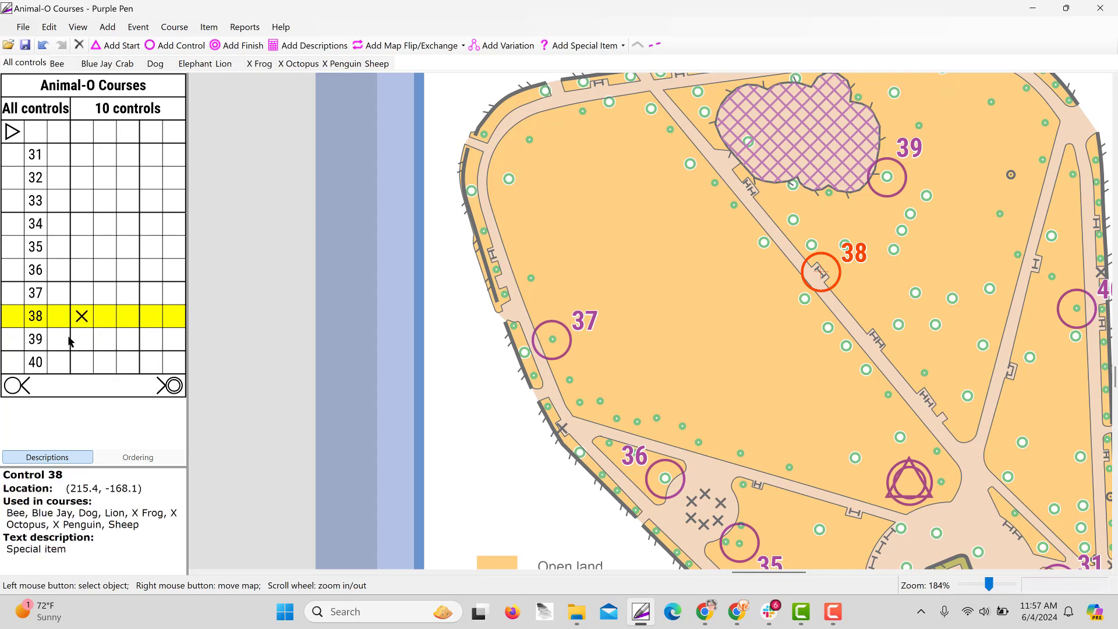
Set the feature of controls 31 and 32 to the outlined tree symbol in the descriptions.
{"action": "left_click", "coordinate": [84, 152]}
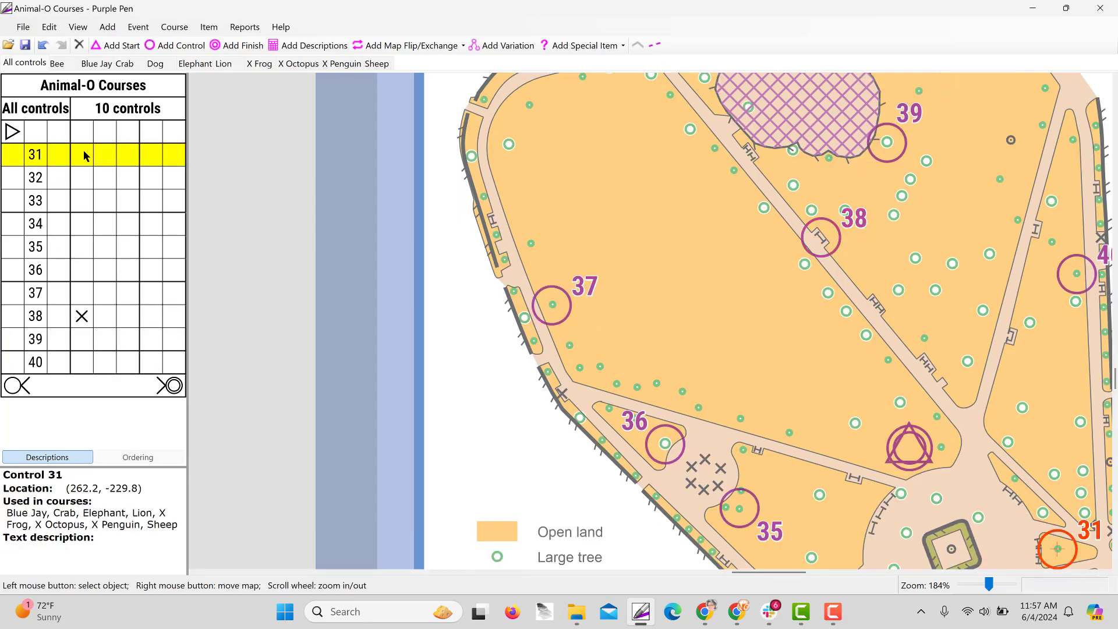
{"action": "left_click", "coordinate": [83, 152]}
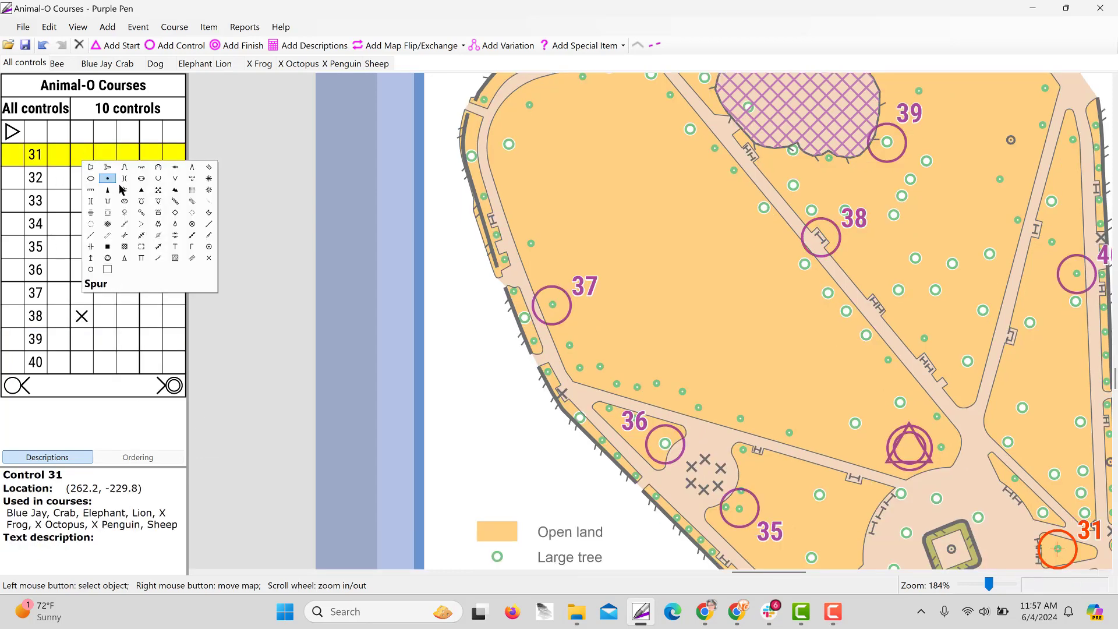
{"action": "left_click", "coordinate": [175, 223]}
{"action": "left_click", "coordinate": [85, 177]}
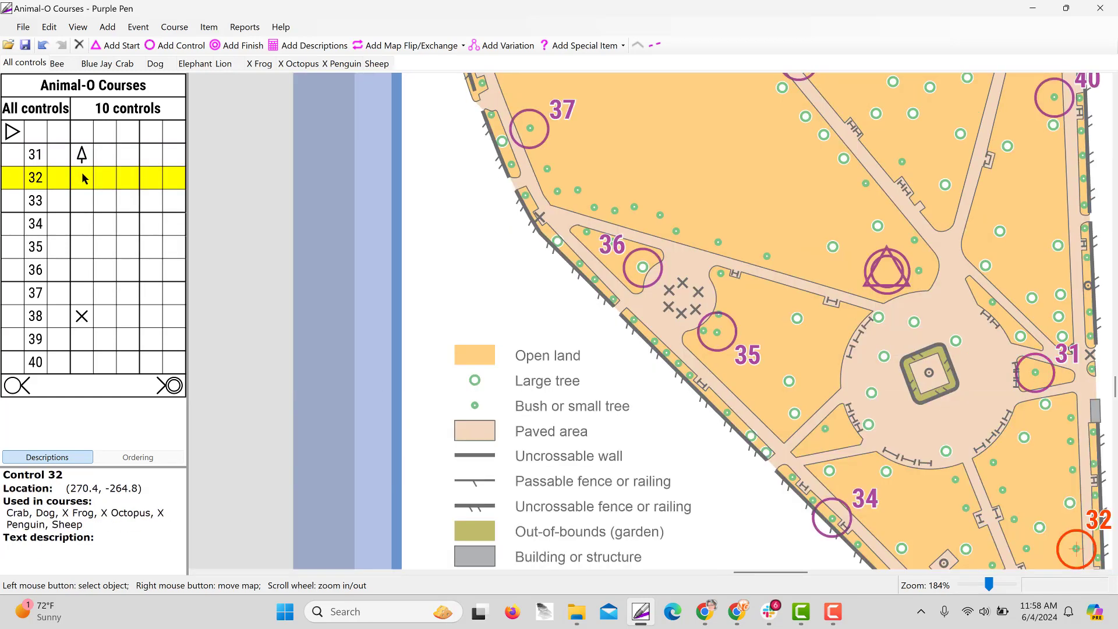
{"action": "left_click", "coordinate": [85, 179]}
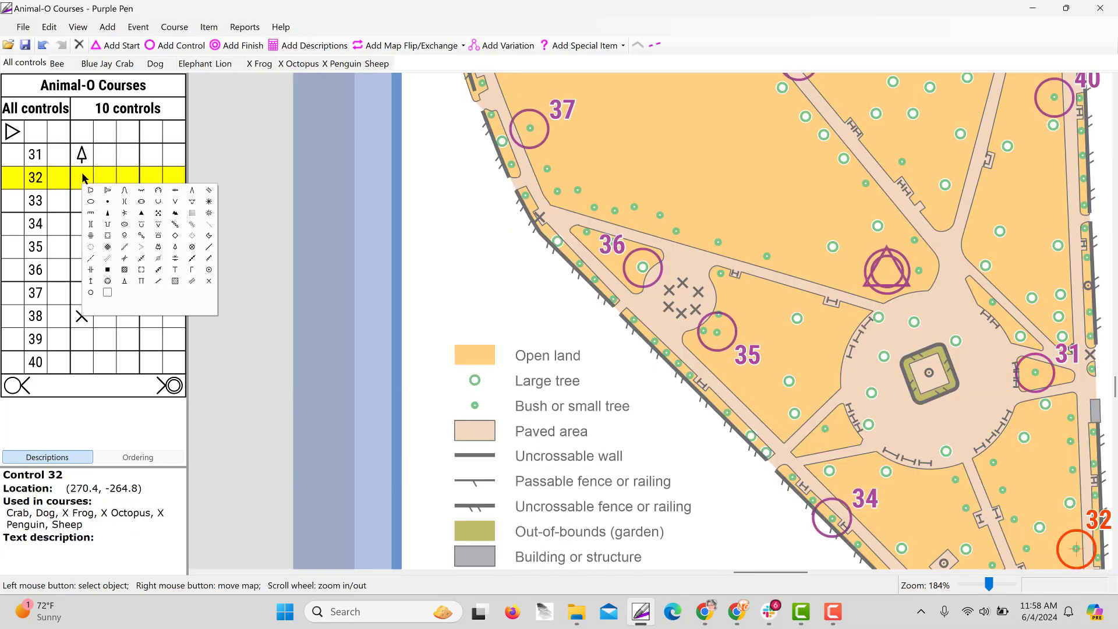
{"action": "left_click", "coordinate": [175, 247]}
Set control 33's feature to the X special item symbol in the descriptions.
{"action": "left_click", "coordinate": [83, 201]}
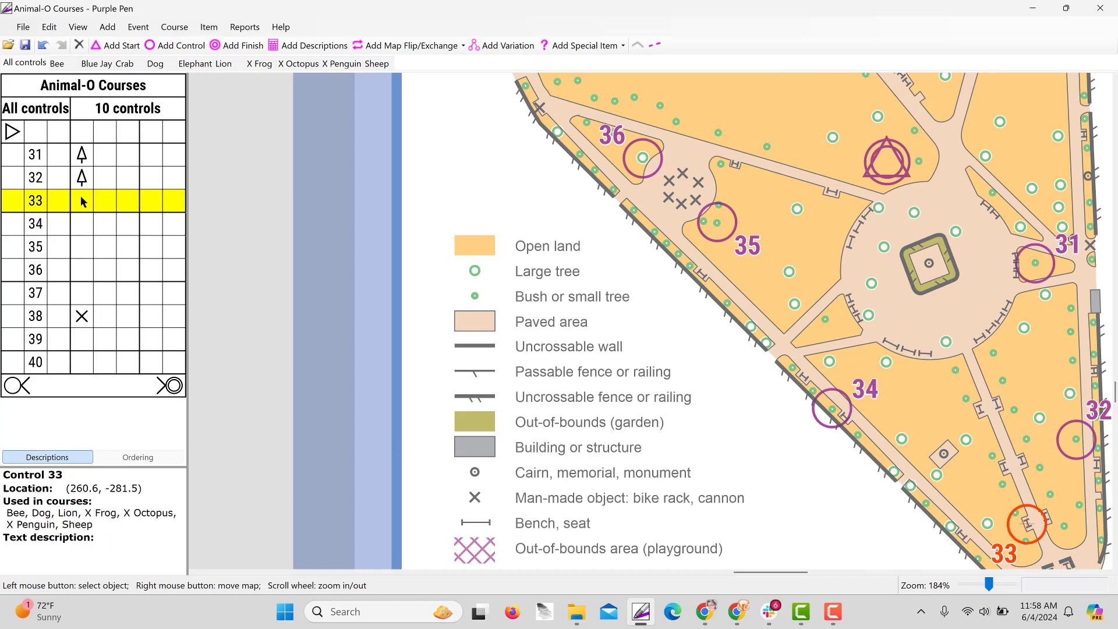
{"action": "left_click", "coordinate": [81, 198]}
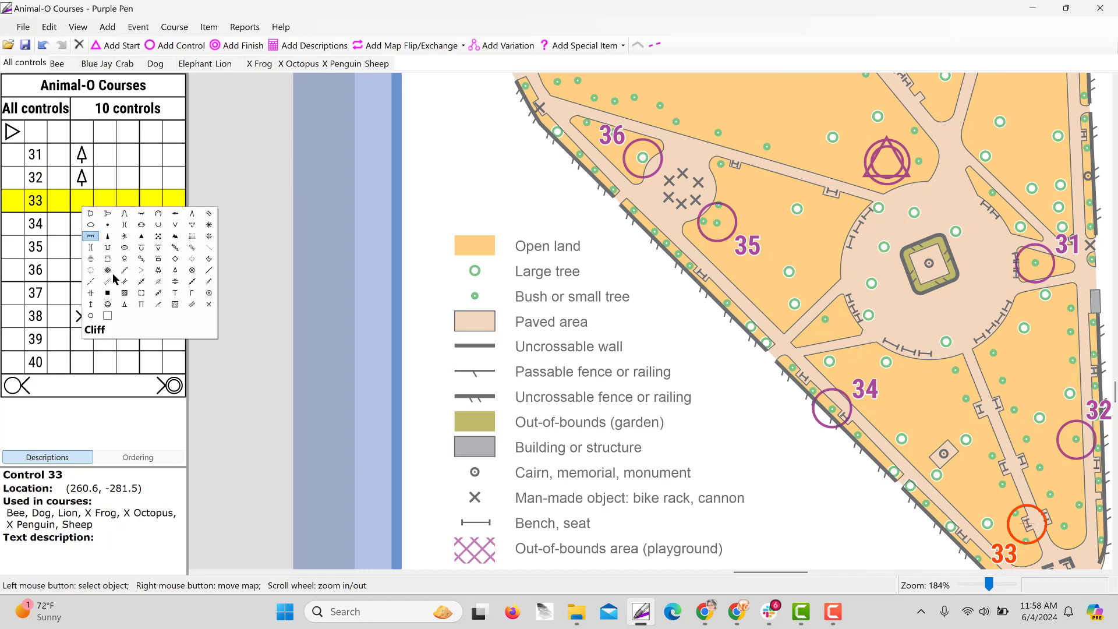
{"action": "left_click", "coordinate": [208, 305]}
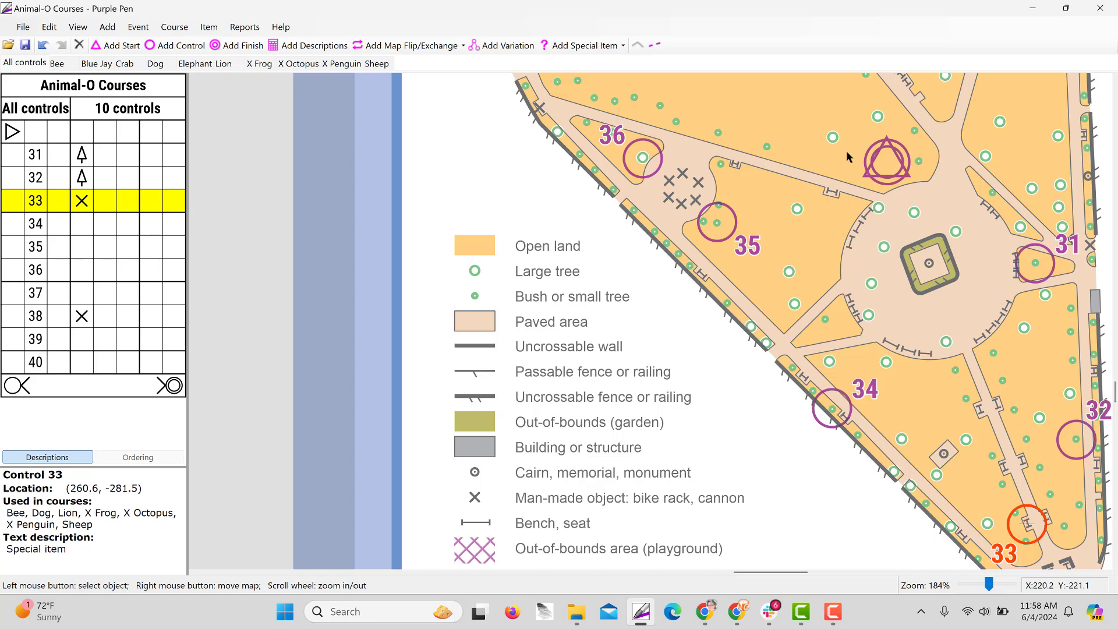
Nudge control 37 slightly east so its circle centres on the small tree near the western path.
{"action": "left_click_drag", "start_coordinate": [827, 184], "coordinate": [683, 291]}
{"action": "scroll", "coordinate": [713, 250], "scroll_direction": "down", "scroll_amount": 2}
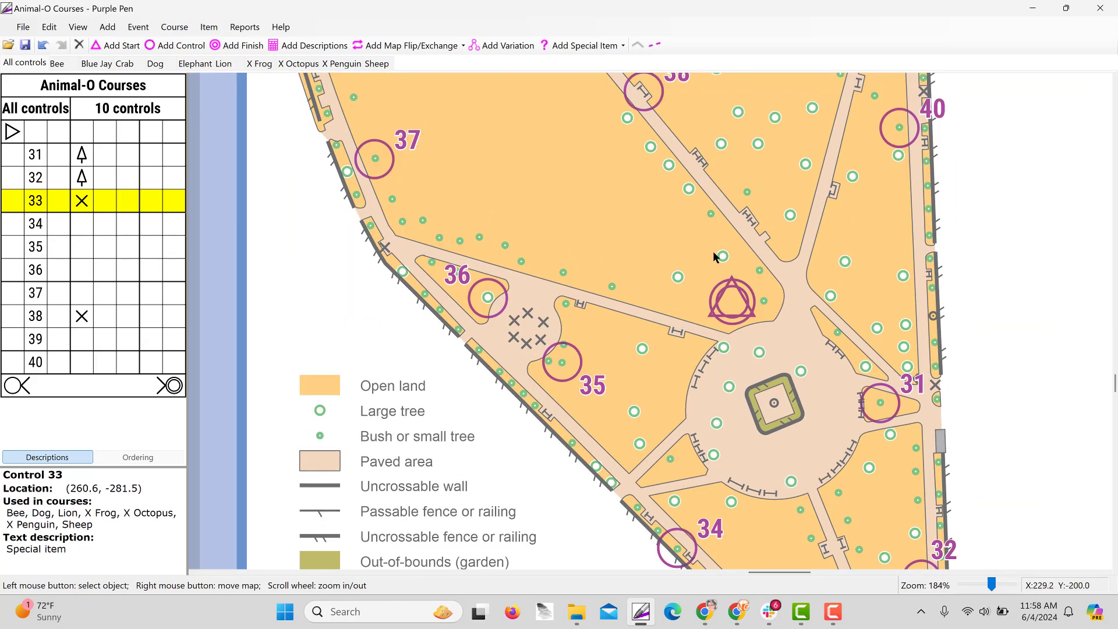
{"action": "scroll", "coordinate": [643, 171], "scroll_direction": "down", "scroll_amount": 1}
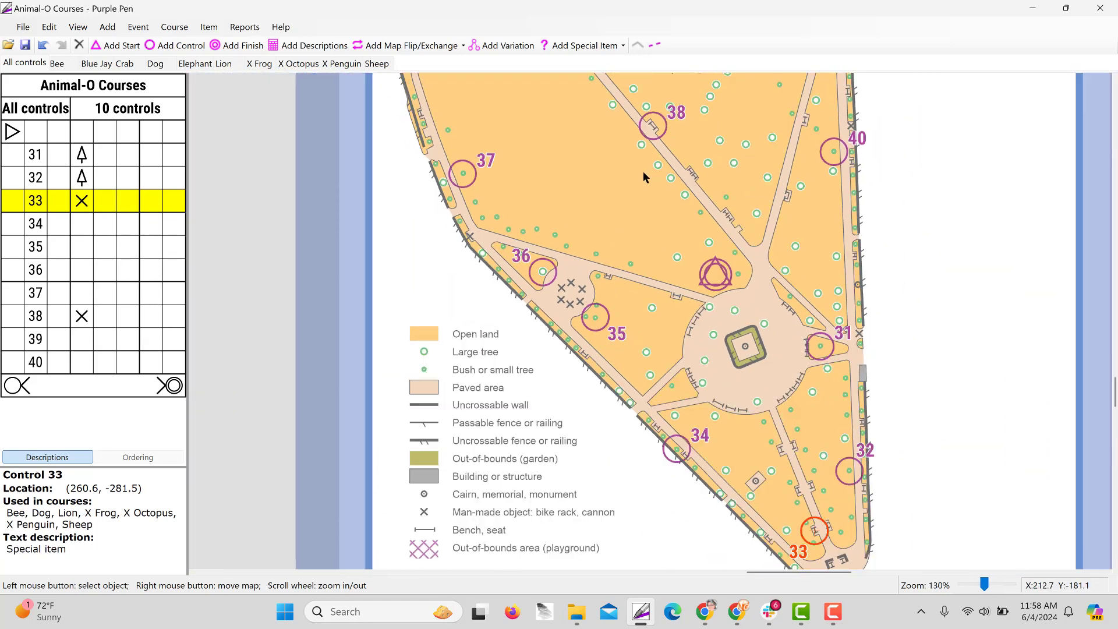
{"action": "left_click_drag", "start_coordinate": [614, 166], "coordinate": [630, 220]}
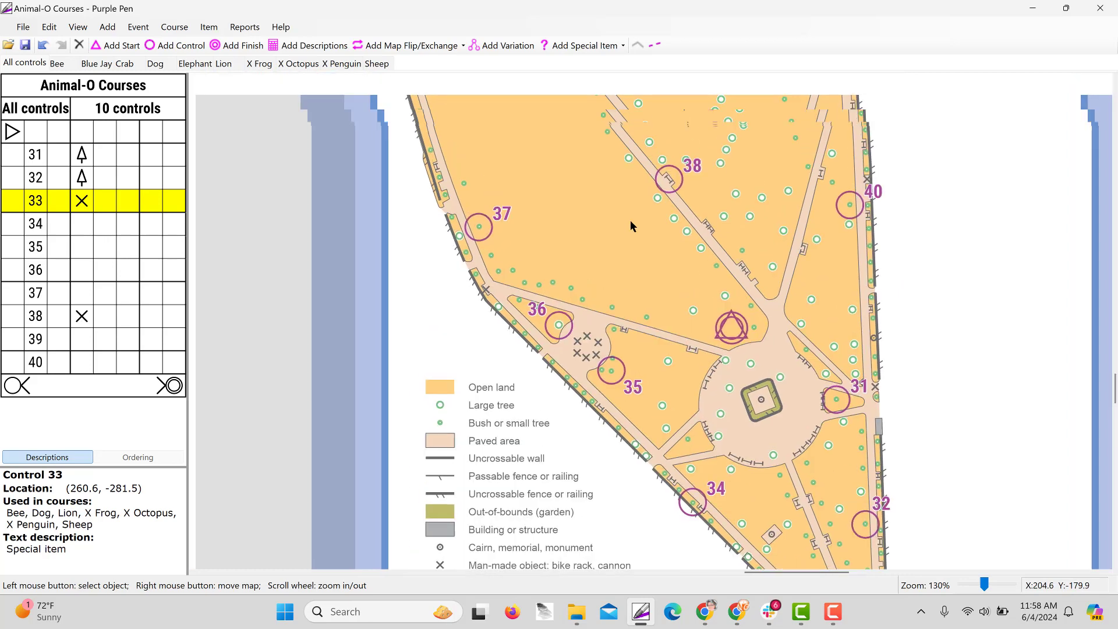
{"action": "left_click", "coordinate": [481, 231]}
{"action": "mouse_move", "coordinate": [482, 228]}
{"action": "left_mouse_down"}
{"action": "mouse_move", "coordinate": [445, 220]}
{"action": "mouse_move", "coordinate": [485, 227]}
{"action": "left_mouse_up"}
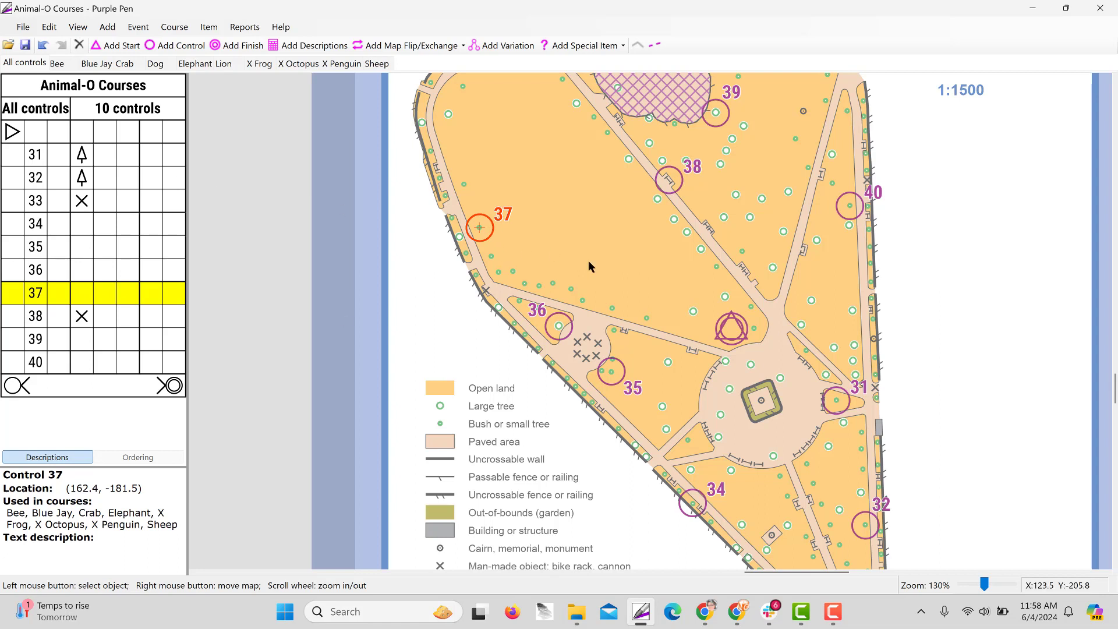
{"action": "left_click", "coordinate": [83, 231]}
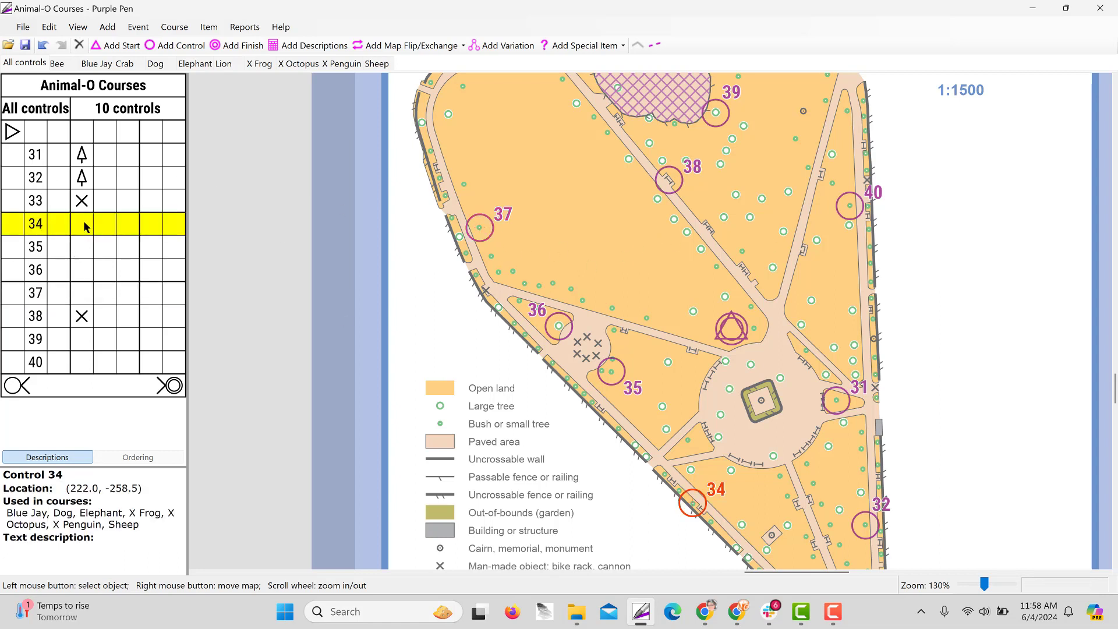
{"action": "left_click", "coordinate": [84, 226]}
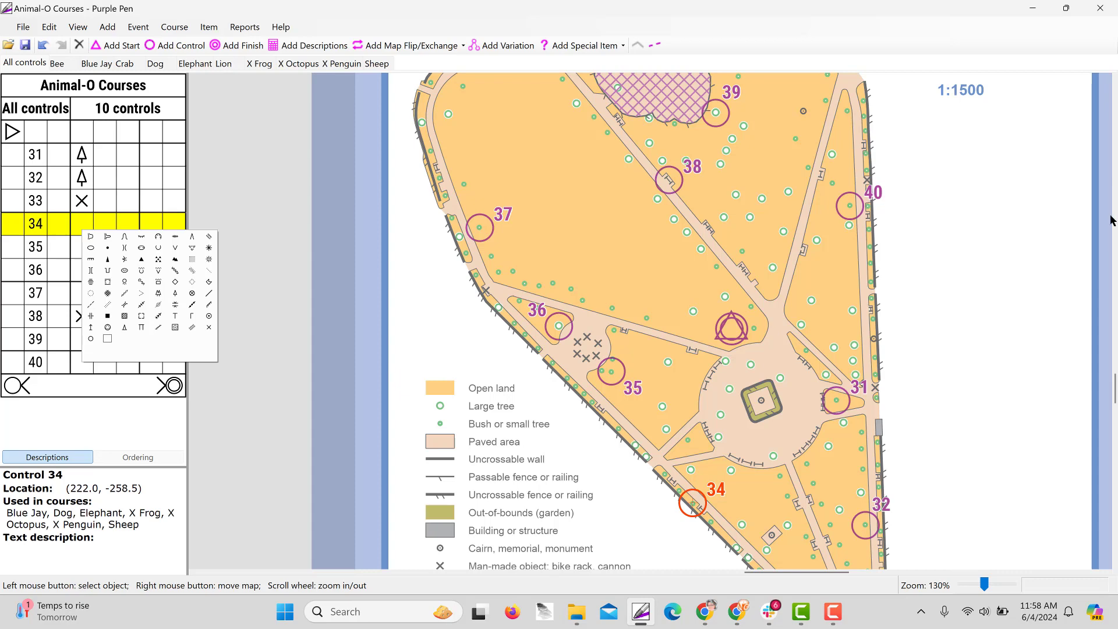
Place a control description block on the Bee course's page, beside the map's eastern edge below the 1:1500 scale.
{"action": "left_click", "coordinate": [58, 66]}
{"action": "scroll", "coordinate": [956, 264], "scroll_direction": "down", "scroll_amount": 3}
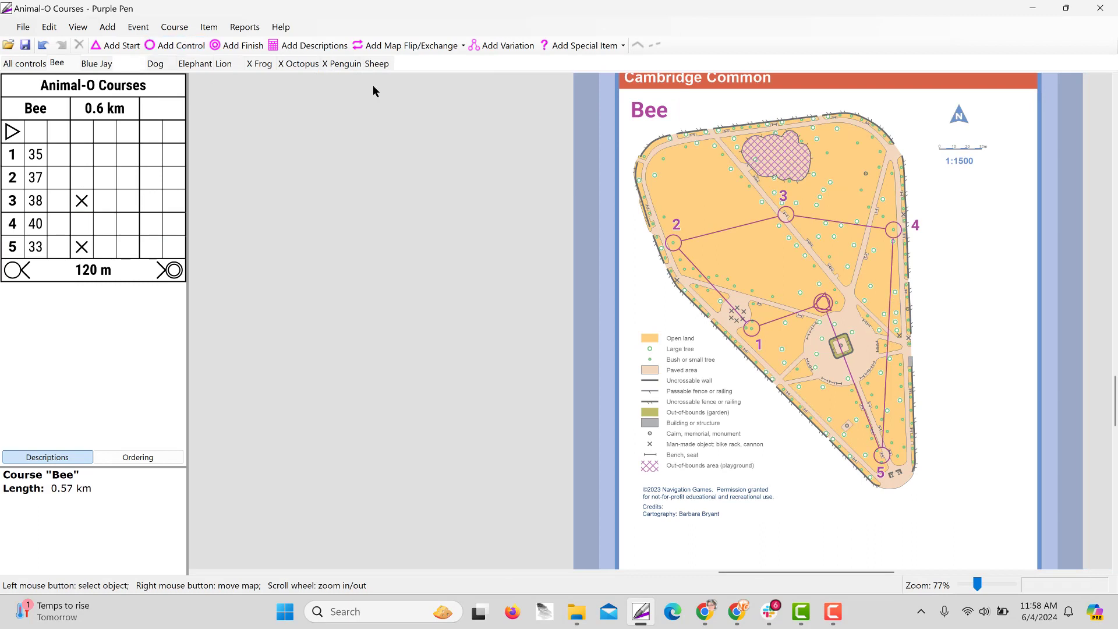
{"action": "left_click", "coordinate": [314, 46]}
{"action": "left_click_drag", "start_coordinate": [934, 197], "coordinate": [994, 299]}
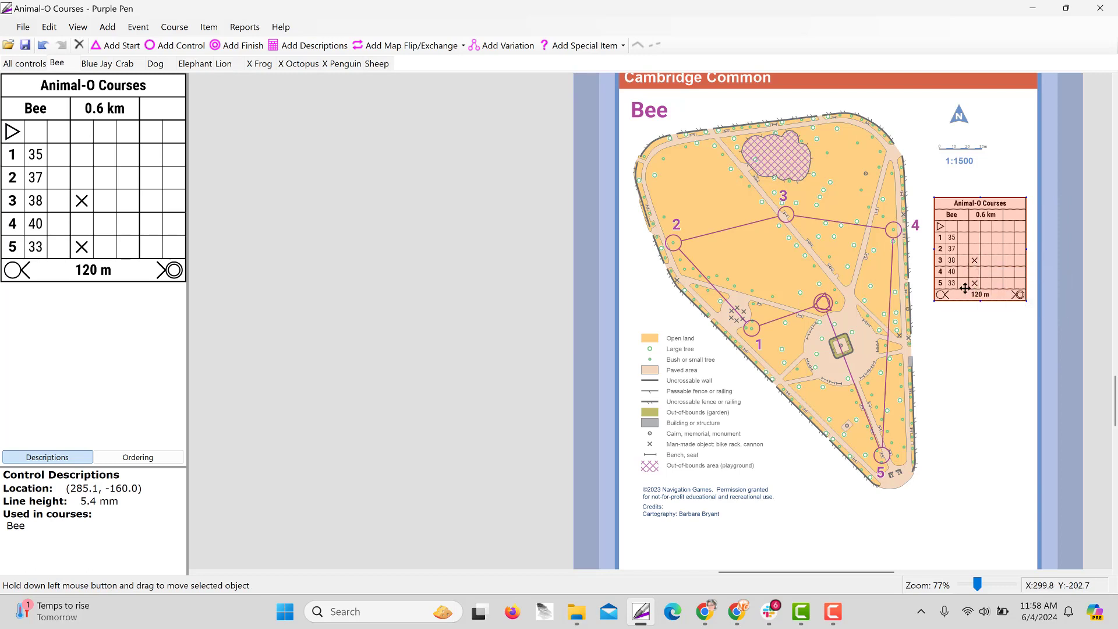
Set the Bee course's description appearance to Text in its course properties.
{"action": "left_click", "coordinate": [174, 27]}
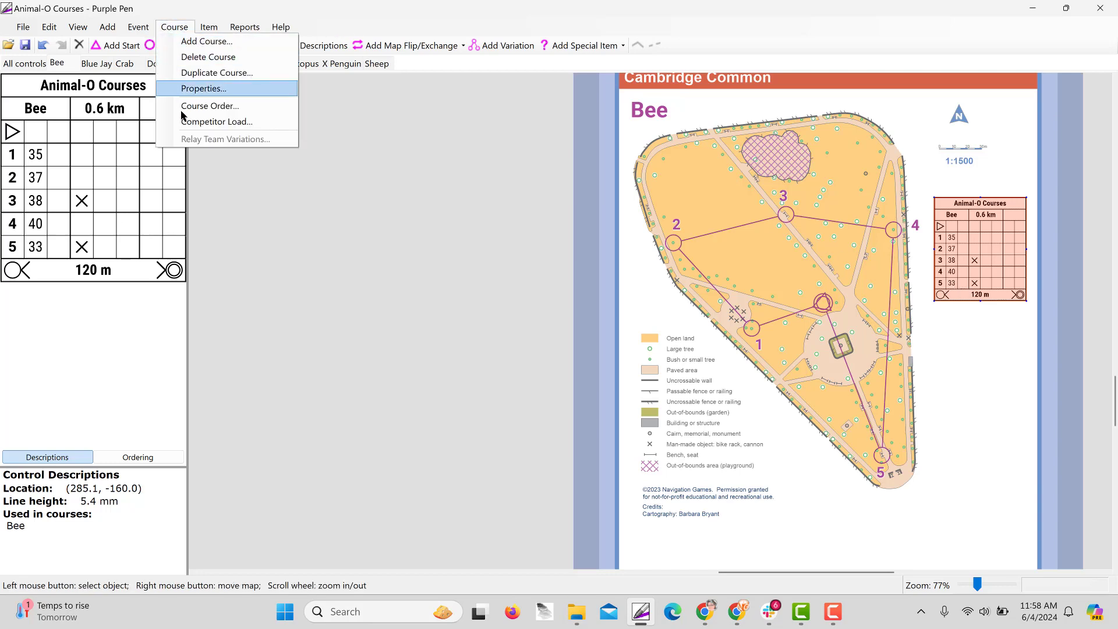
{"action": "left_click", "coordinate": [189, 88]}
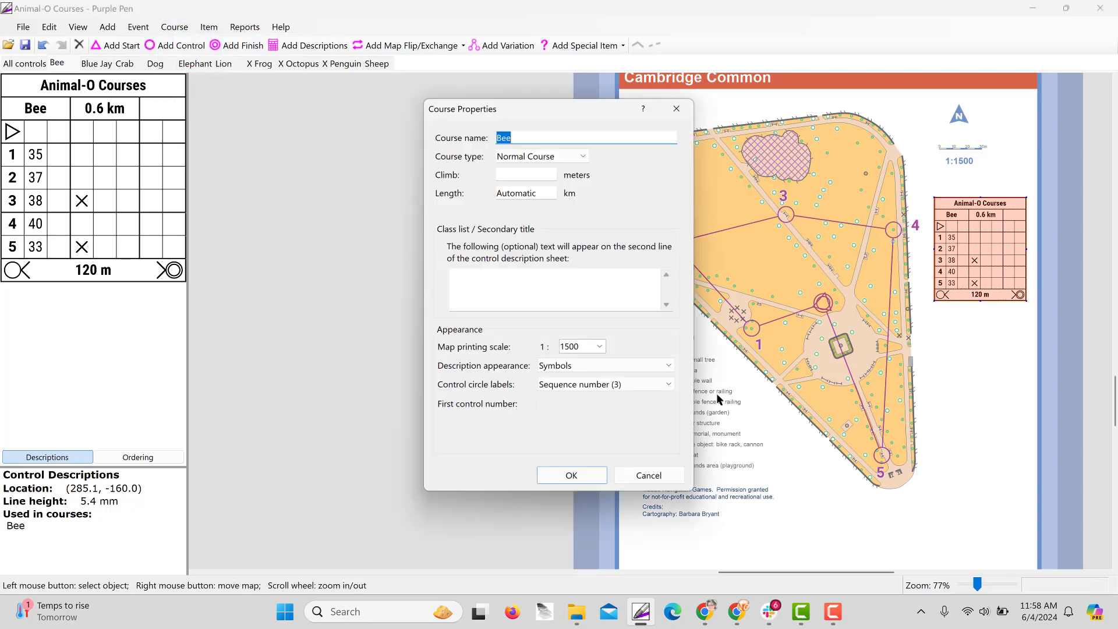
{"action": "left_click", "coordinate": [573, 365]}
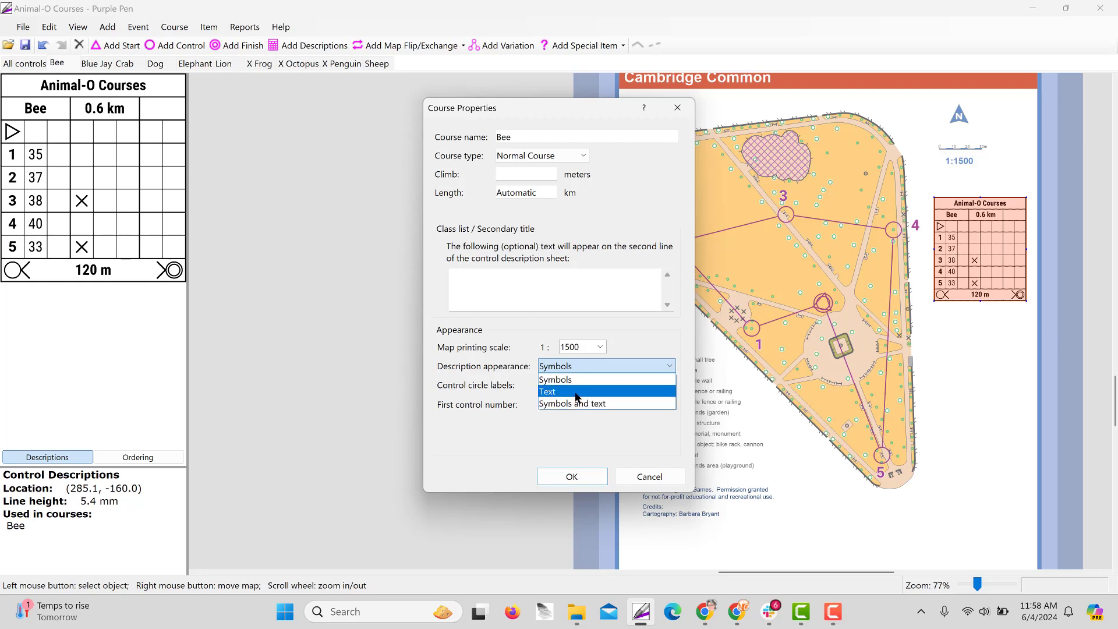
{"action": "left_click", "coordinate": [580, 392]}
{"action": "left_click", "coordinate": [584, 484]}
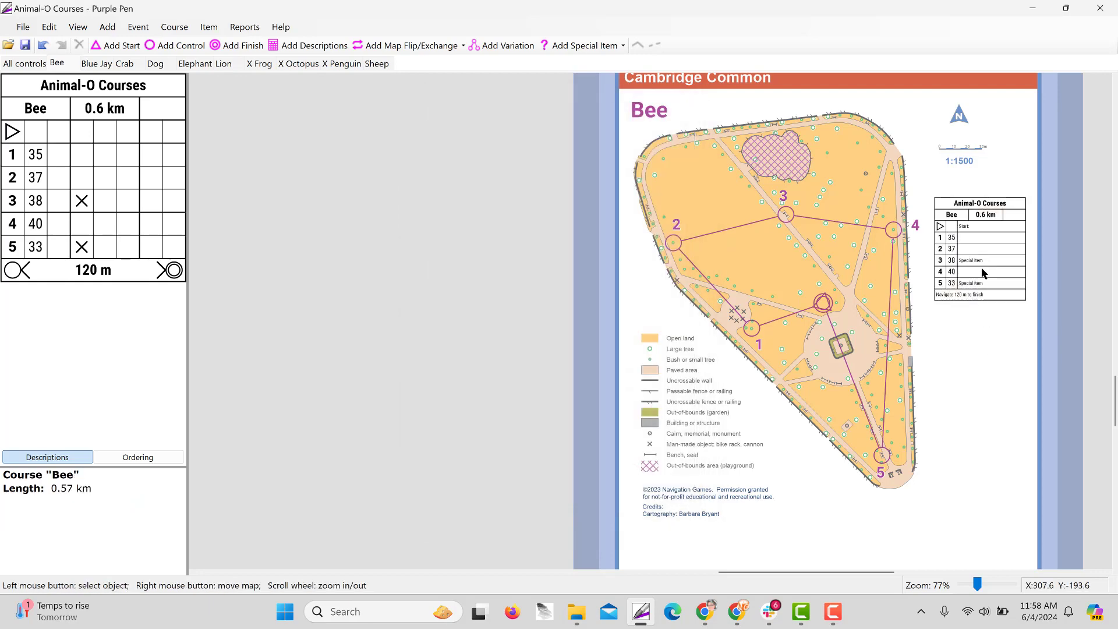
Review the description appearance options in the Bee course's properties without changing them.
{"action": "scroll", "coordinate": [981, 267], "scroll_direction": "up", "scroll_amount": 1}
{"action": "left_click", "coordinate": [138, 28]}
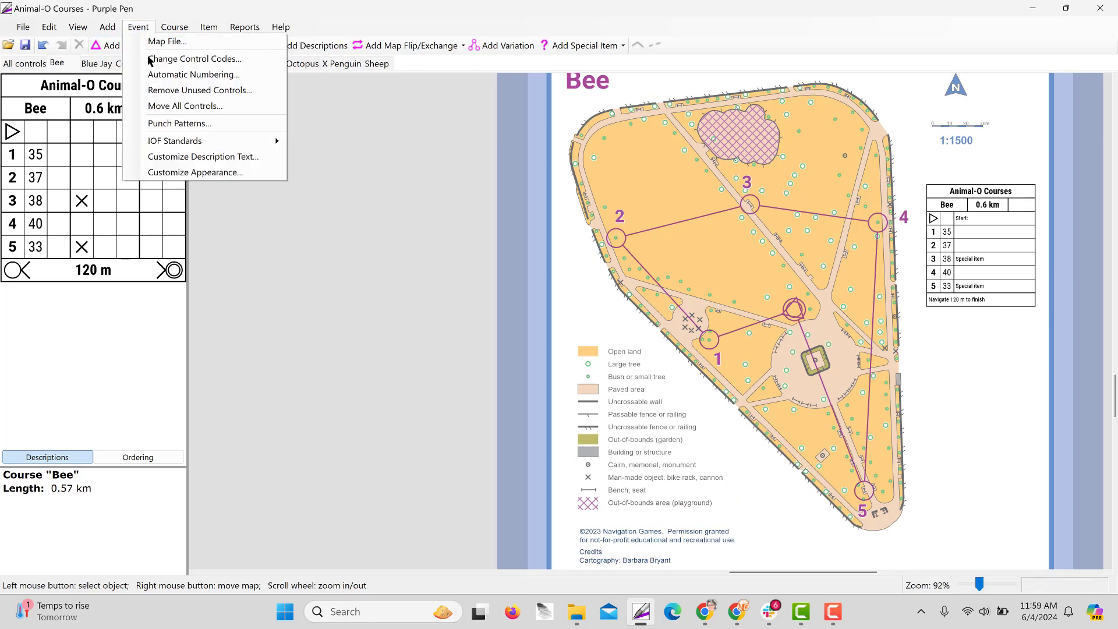
{"action": "mouse_move", "coordinate": [176, 29]}
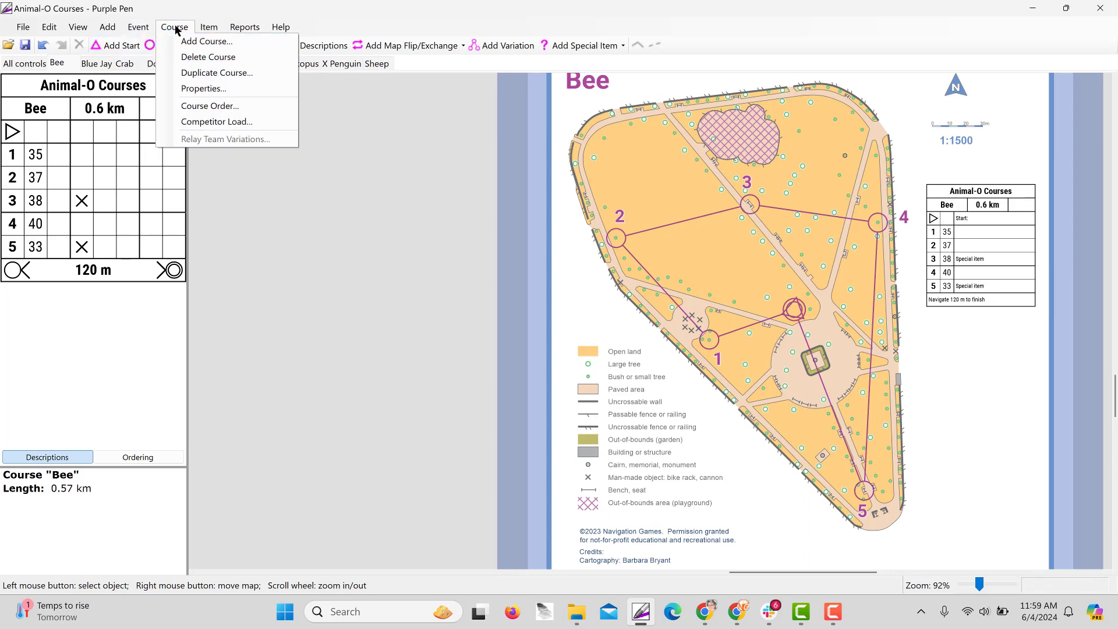
{"action": "left_click", "coordinate": [203, 89]}
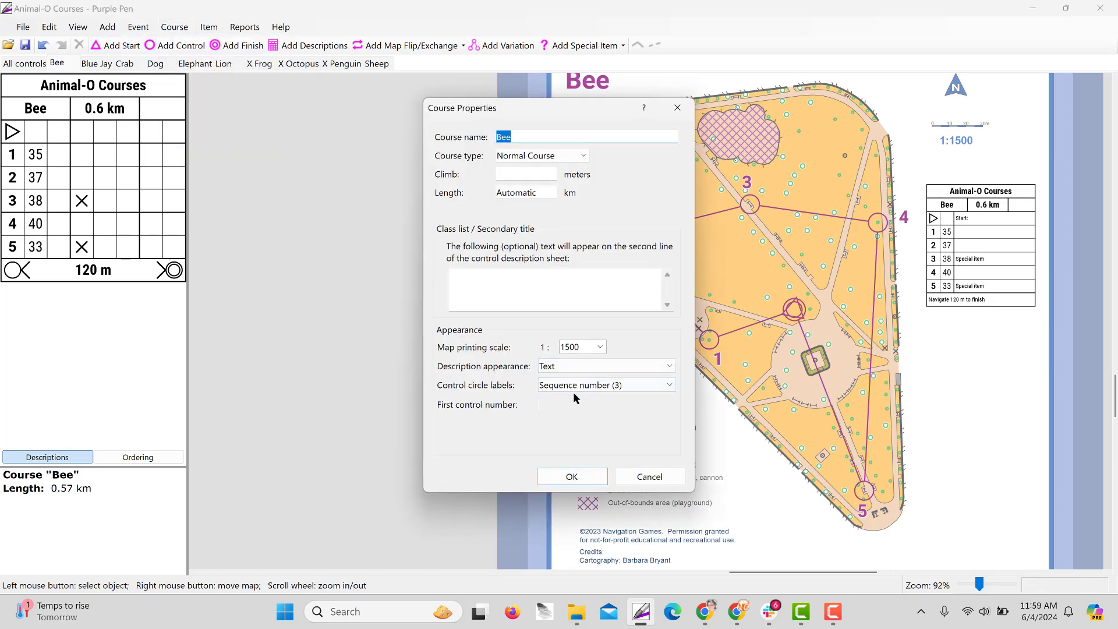
{"action": "left_click", "coordinate": [552, 370]}
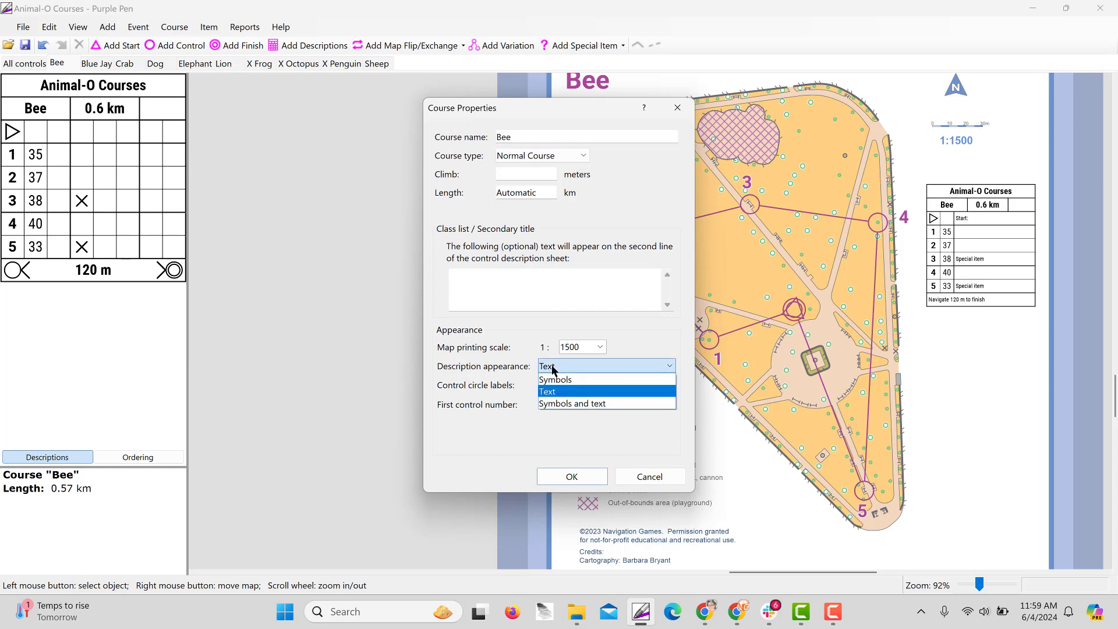
{"action": "left_click", "coordinate": [552, 369]}
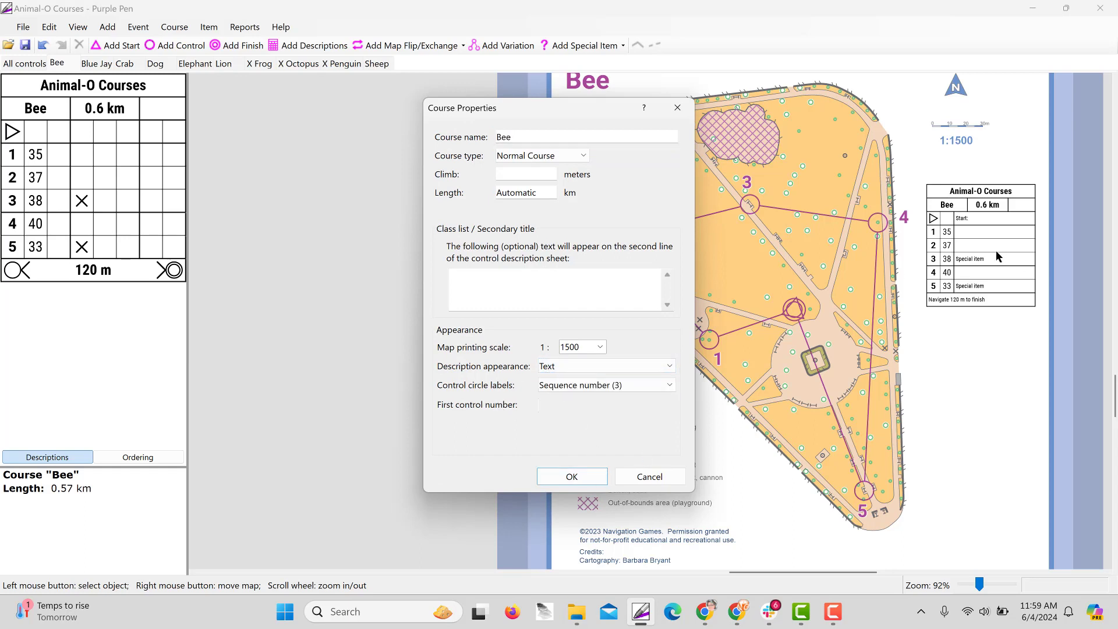
{"action": "left_click", "coordinate": [670, 477]}
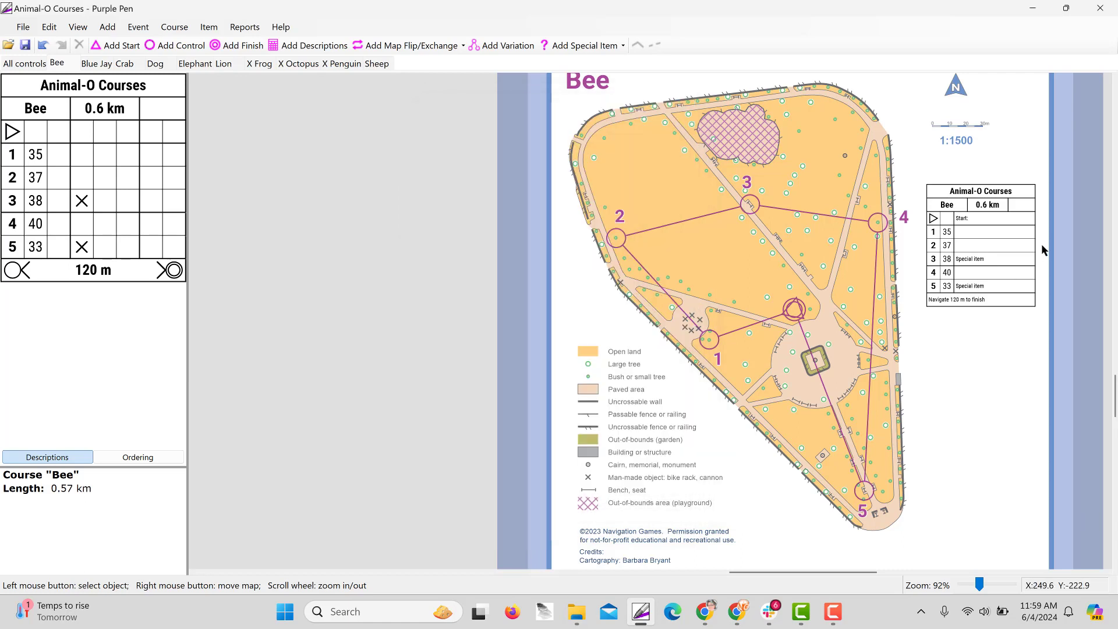
Delete the control description block from the Bee course's page.
{"action": "left_click", "coordinate": [990, 244]}
{"action": "key", "text": "Delete"}
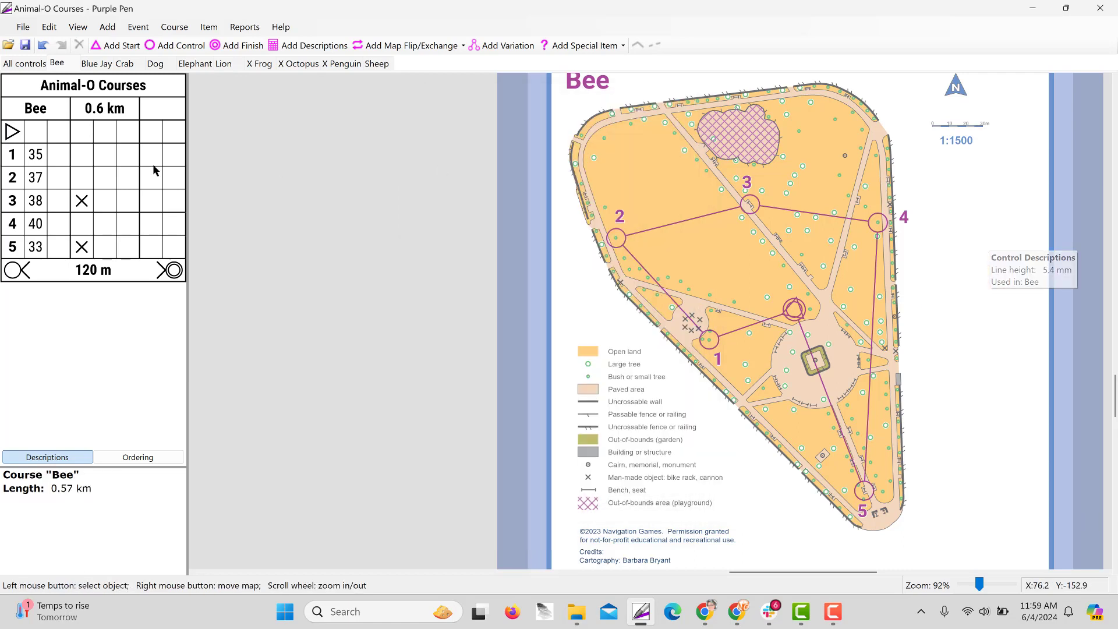
Display the Blue Jay course and examine its map layout.
{"action": "left_click", "coordinate": [94, 64]}
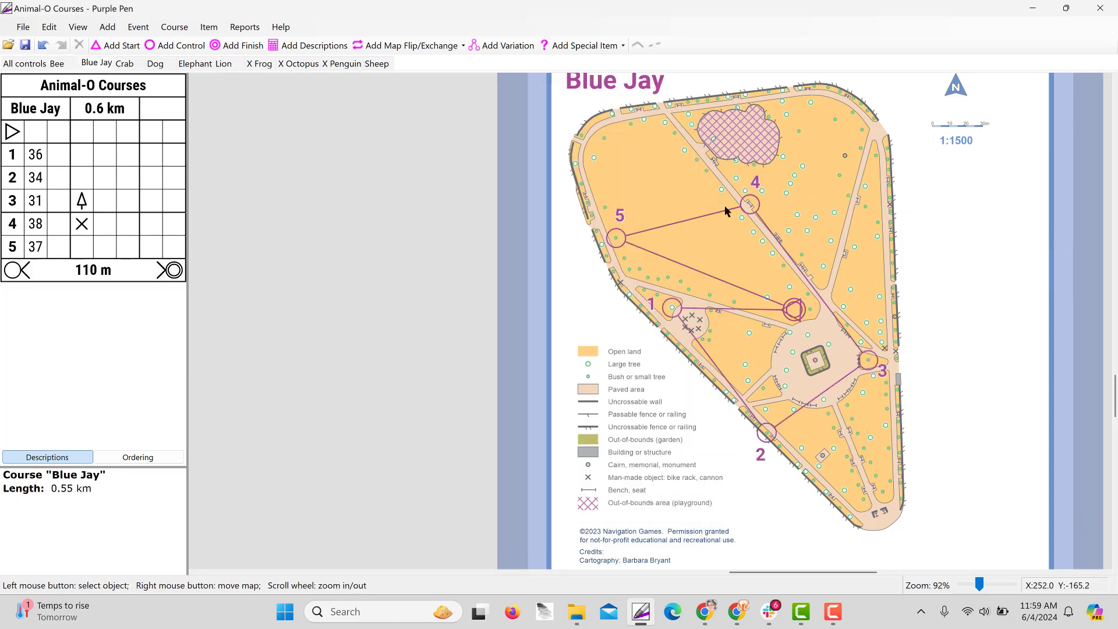
{"action": "scroll", "coordinate": [659, 228], "scroll_direction": "down", "scroll_amount": 1}
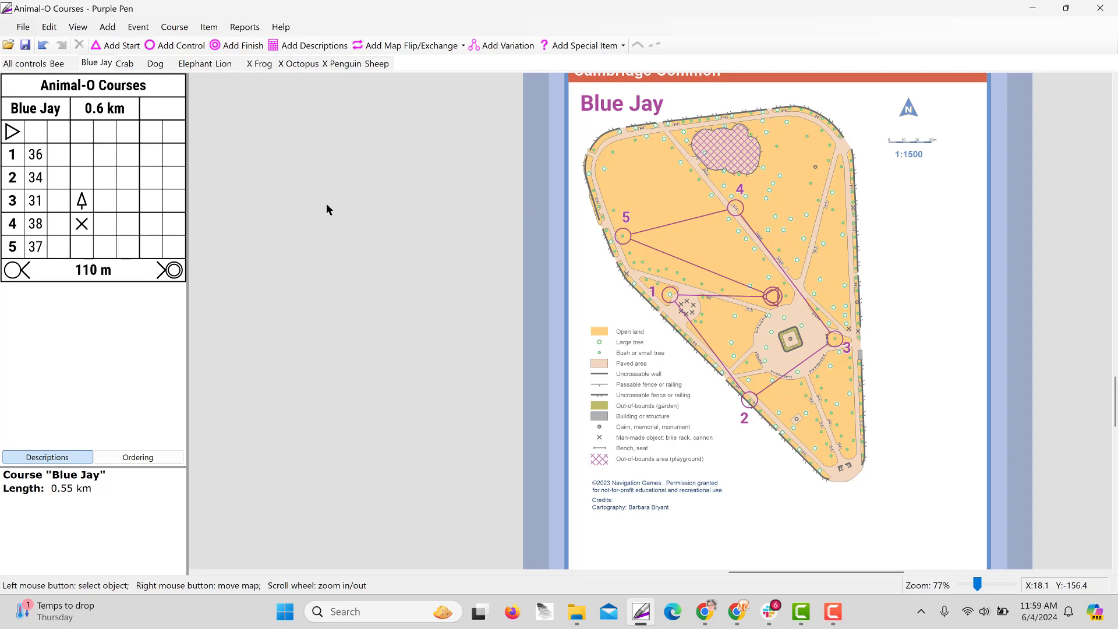
Create course PDFs, one file per course, excluding X Frog, X Octopus and X Penguin, in the same folder as the Purple Pen file.
{"action": "left_click", "coordinate": [26, 30]}
{"action": "mouse_move", "coordinate": [56, 139]}
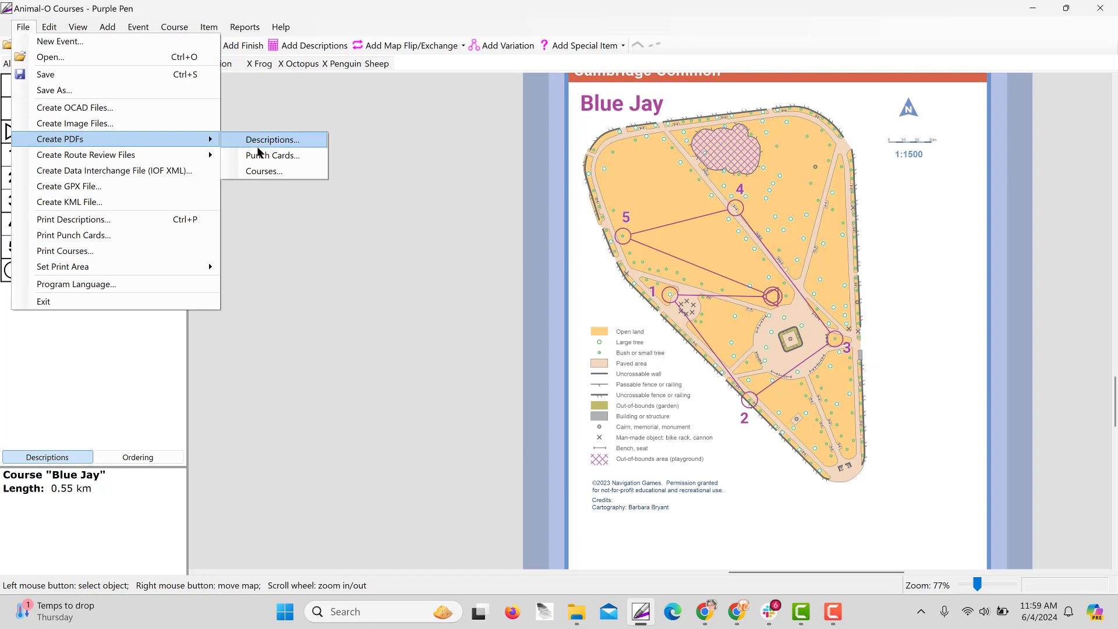
{"action": "left_click", "coordinate": [263, 171]}
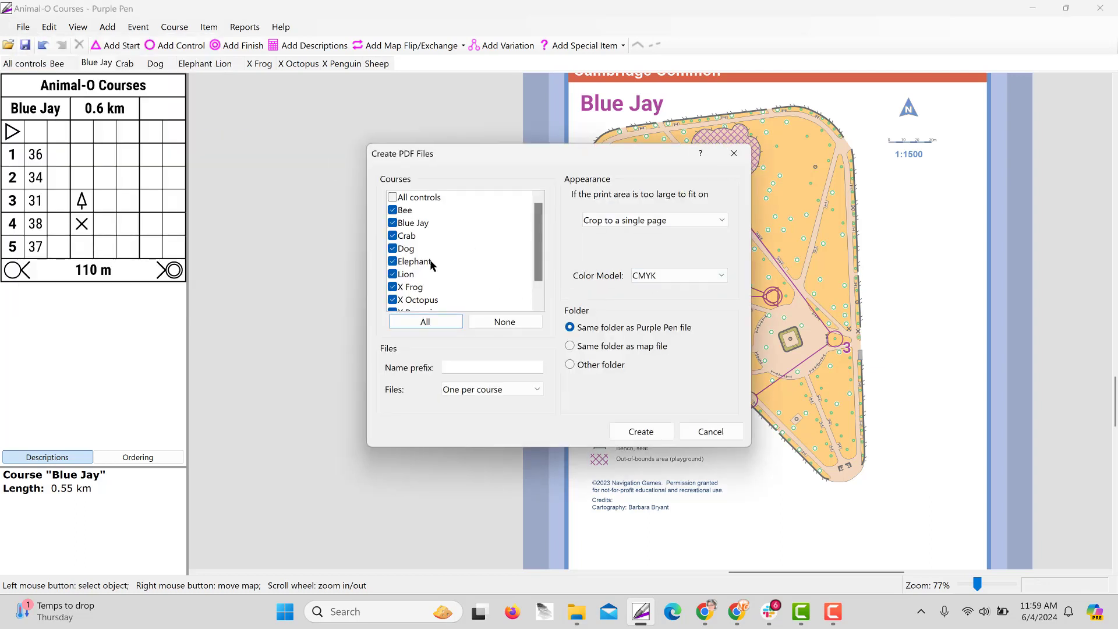
{"action": "scroll", "coordinate": [433, 262], "scroll_direction": "down", "scroll_amount": 1}
{"action": "left_click", "coordinate": [392, 261]}
{"action": "left_click", "coordinate": [392, 274]}
{"action": "left_click", "coordinate": [392, 287]}
{"action": "scroll", "coordinate": [470, 247], "scroll_direction": "up", "scroll_amount": 1}
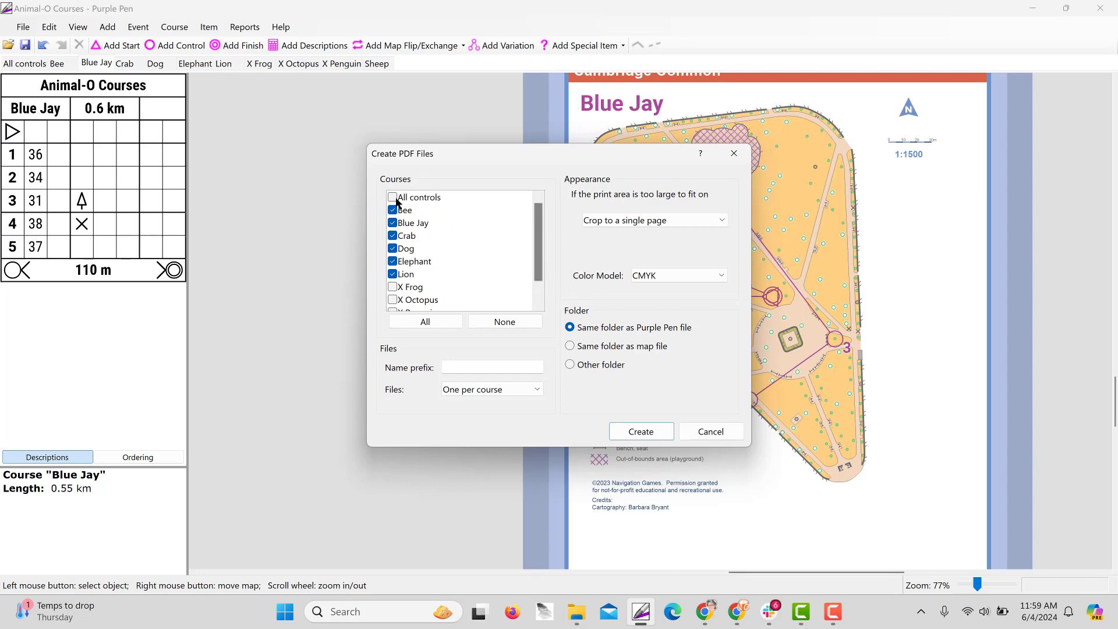
{"action": "left_click", "coordinate": [618, 433]}
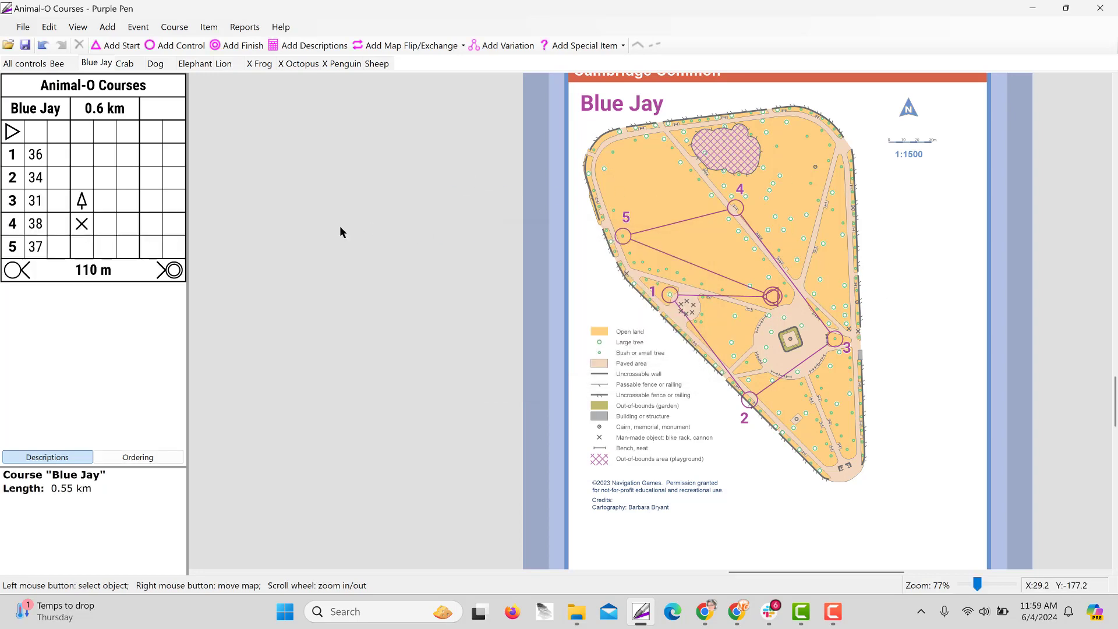
{"action": "scroll", "coordinate": [803, 252], "scroll_direction": "up", "scroll_amount": 1}
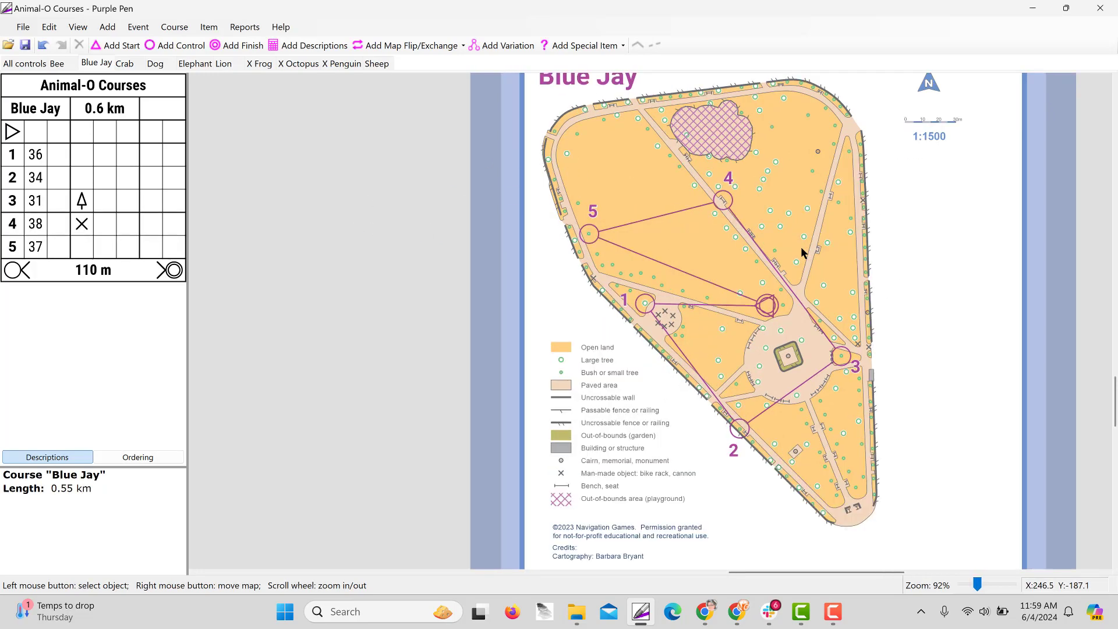
{"action": "scroll", "coordinate": [802, 252], "scroll_direction": "down", "scroll_amount": 2}
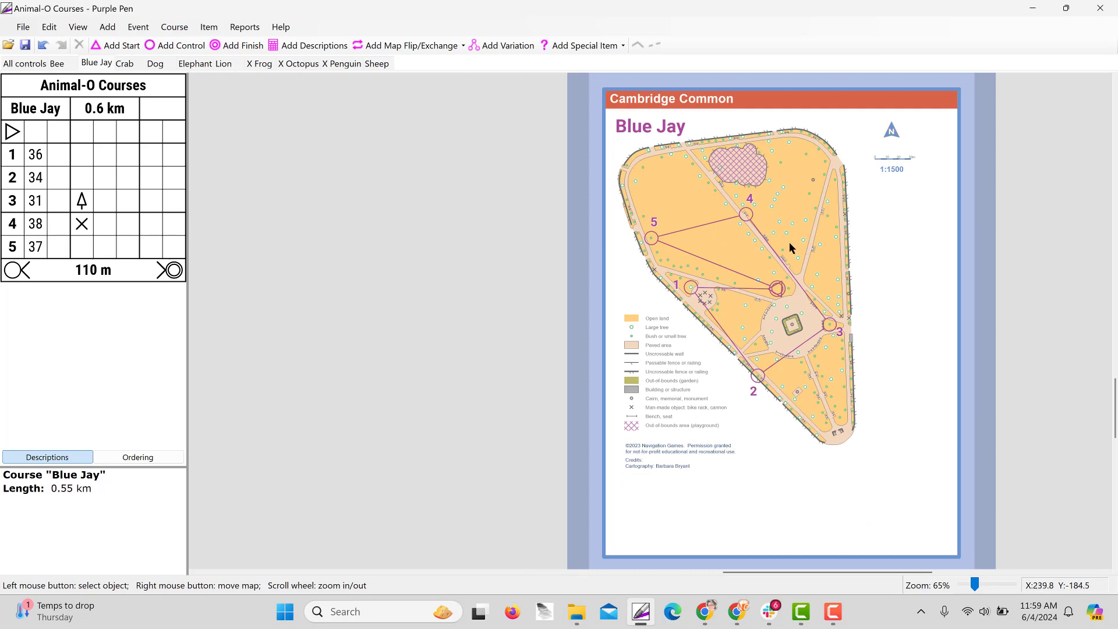